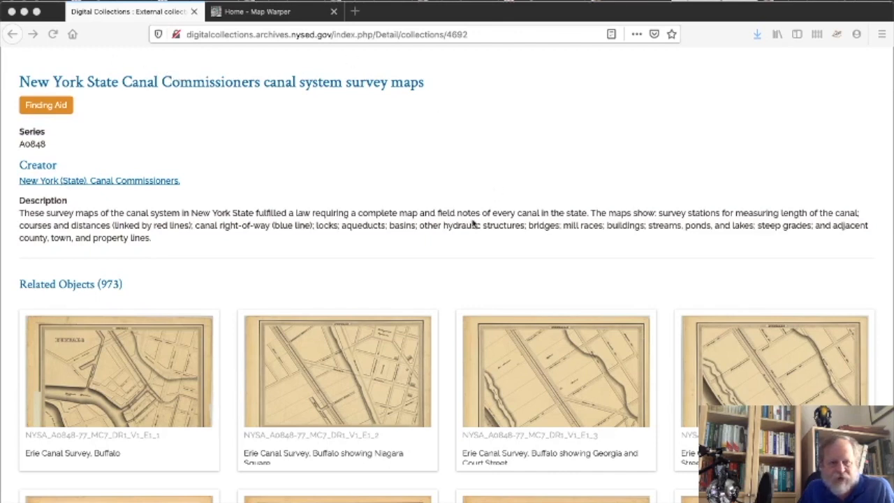
# Scroll through the canal survey thumbnails until the E10_53 Watervliet and Albany map card shows.
pyautogui.scroll(-1, 436, 258)
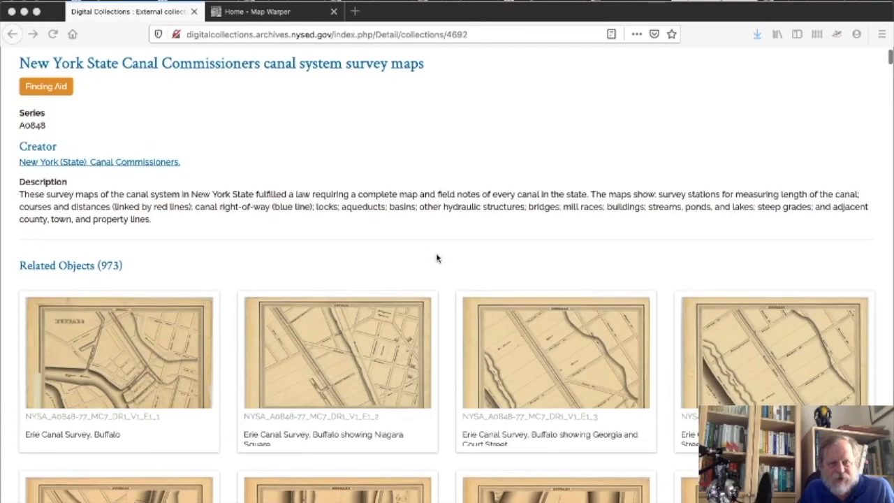
pyautogui.scroll(-5, 437, 258)
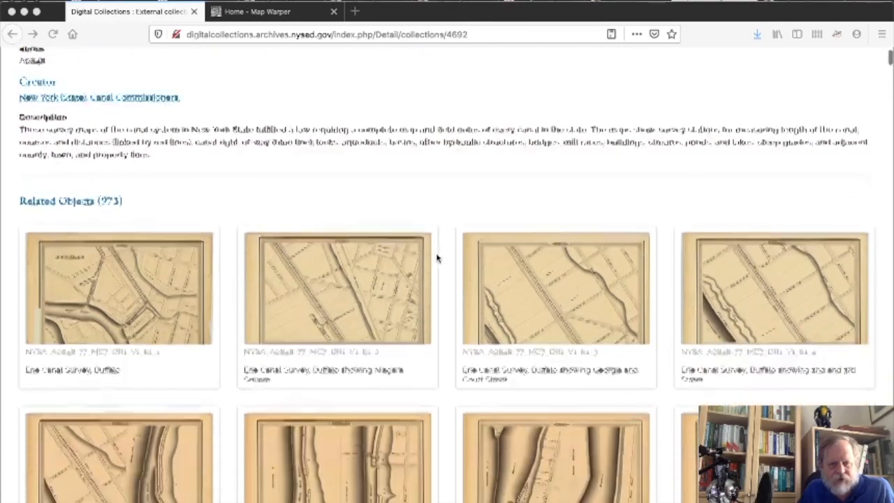
pyautogui.scroll(-20, 436, 258)
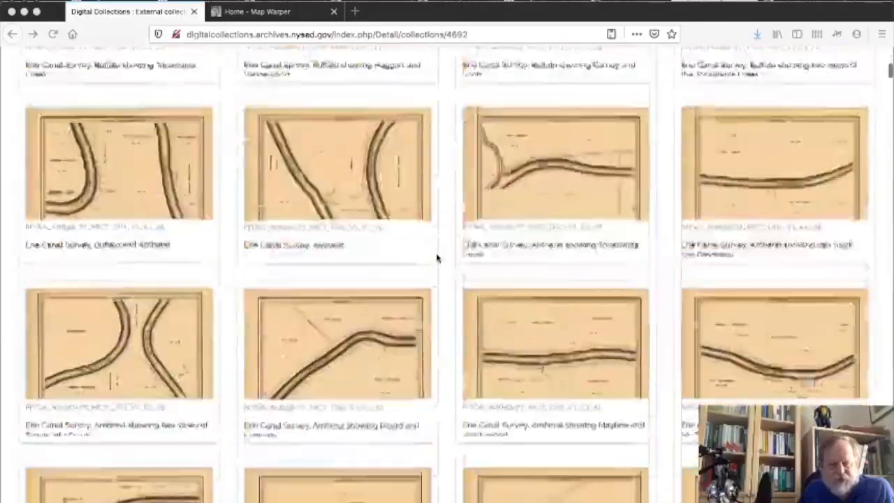
pyautogui.scroll(-5, 437, 259)
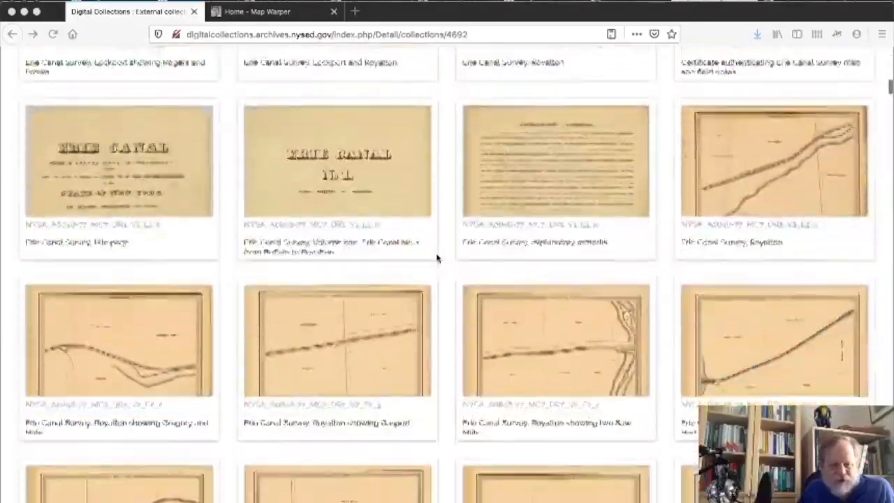
pyautogui.scroll(-3, 436, 258)
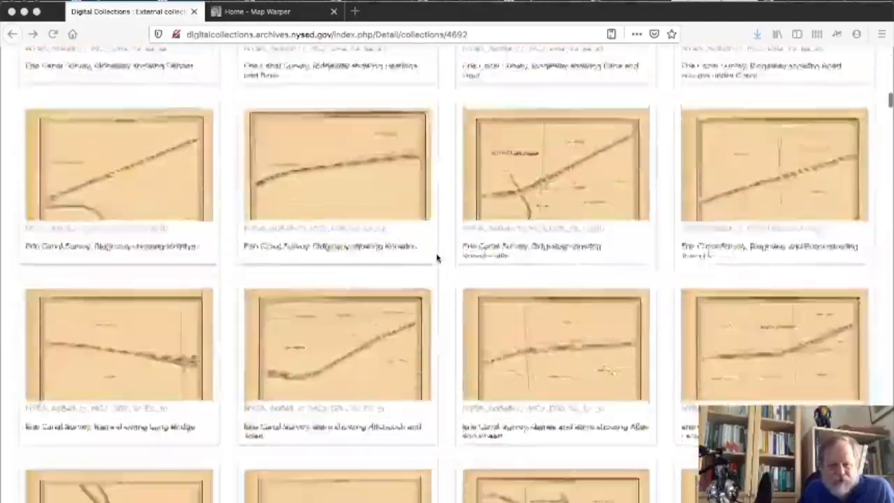
pyautogui.scroll(-10, 437, 258)
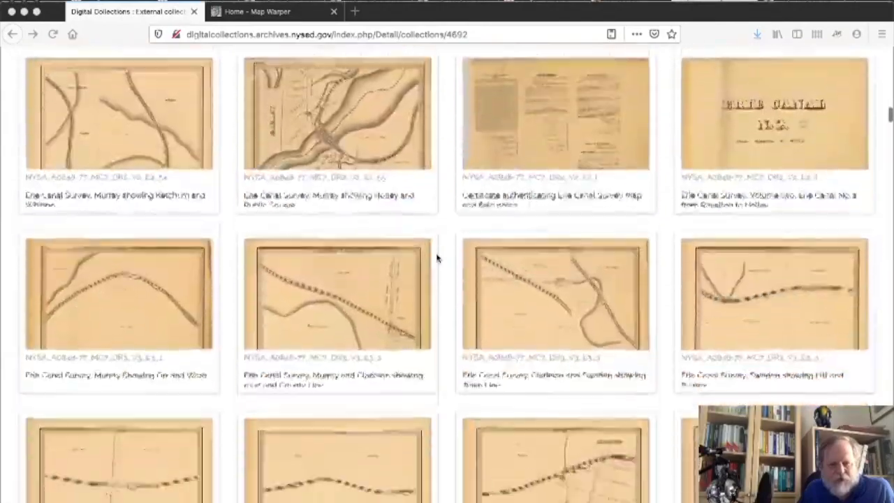
pyautogui.scroll(-12, 436, 258)
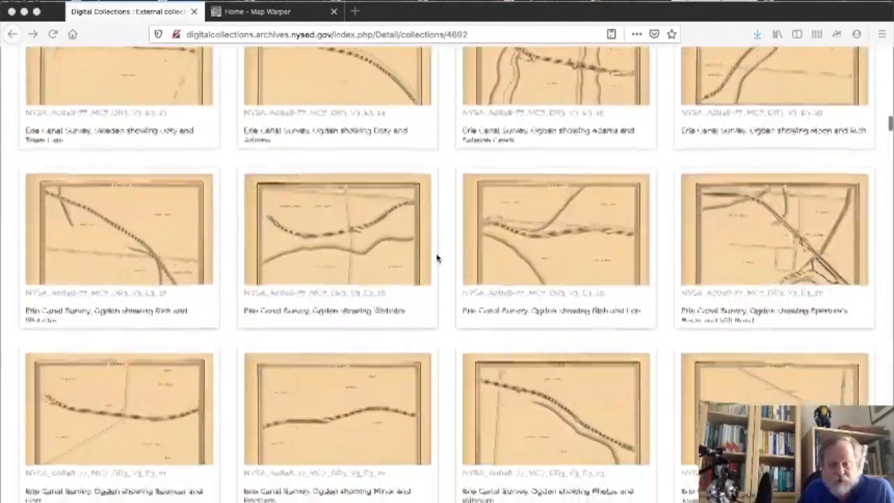
pyautogui.scroll(-3, 436, 258)
pyautogui.scroll(-2, 437, 258)
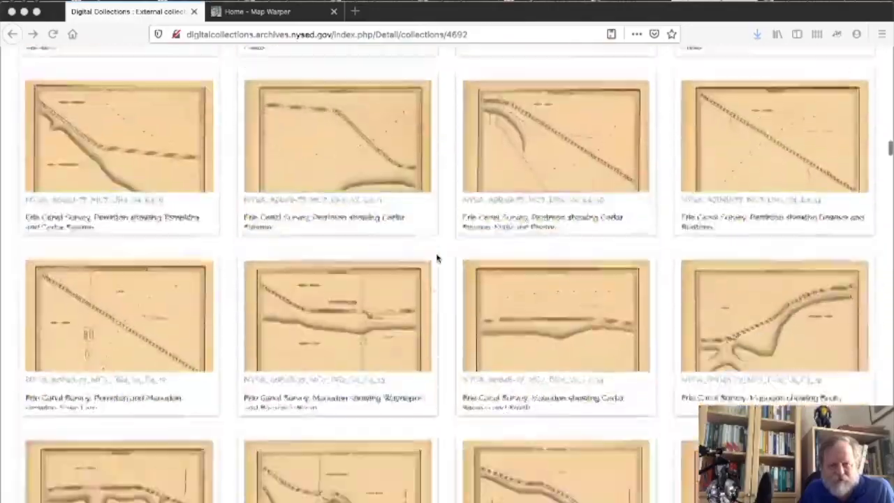
pyautogui.scroll(-3, 436, 258)
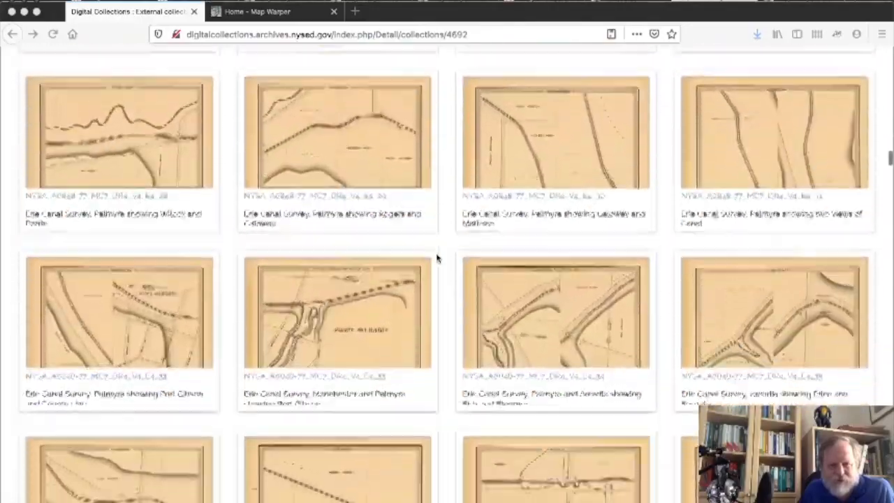
pyautogui.scroll(-5, 436, 259)
pyautogui.scroll(-10, 437, 258)
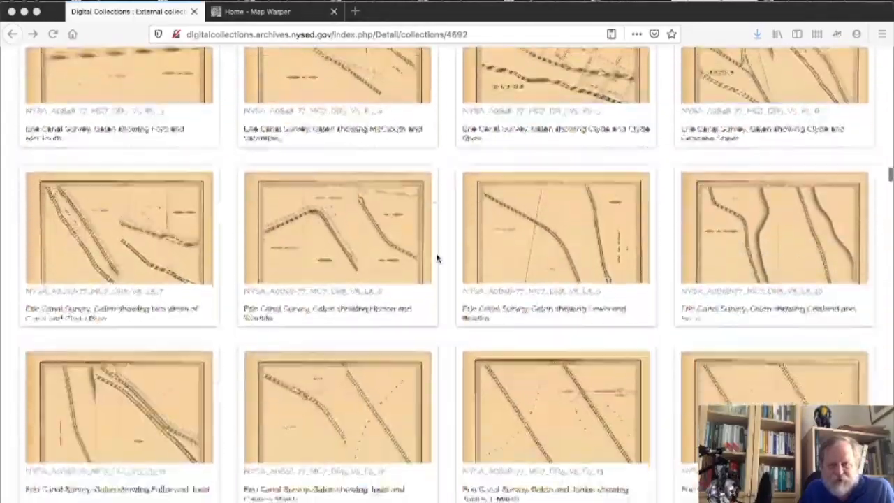
pyautogui.scroll(-10, 436, 259)
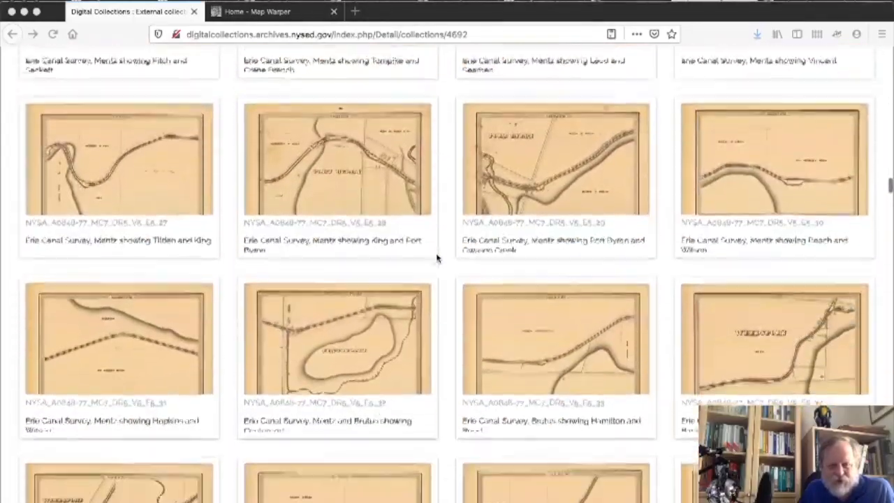
pyautogui.scroll(-10, 437, 258)
pyautogui.scroll(-10, 436, 258)
pyautogui.scroll(-10, 433, 254)
pyautogui.scroll(-10, 433, 255)
pyautogui.scroll(-4, 433, 255)
pyautogui.scroll(-3, 433, 255)
pyautogui.scroll(-12, 432, 255)
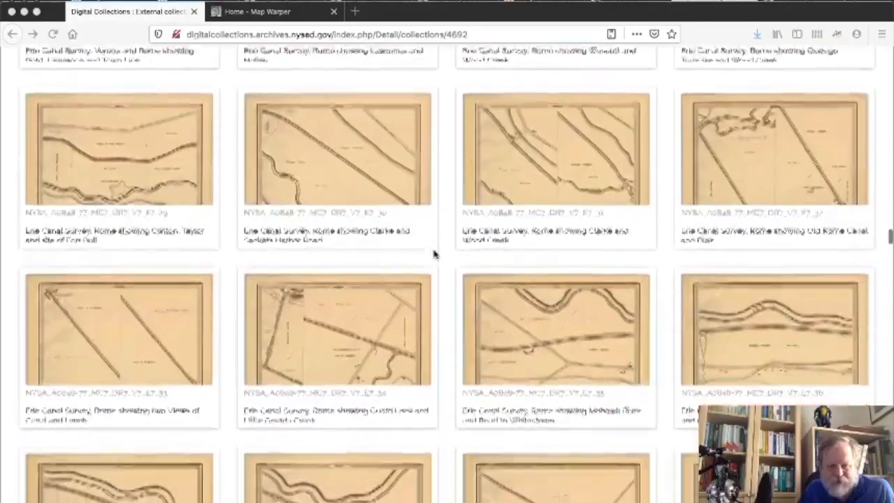
pyautogui.scroll(-8, 433, 254)
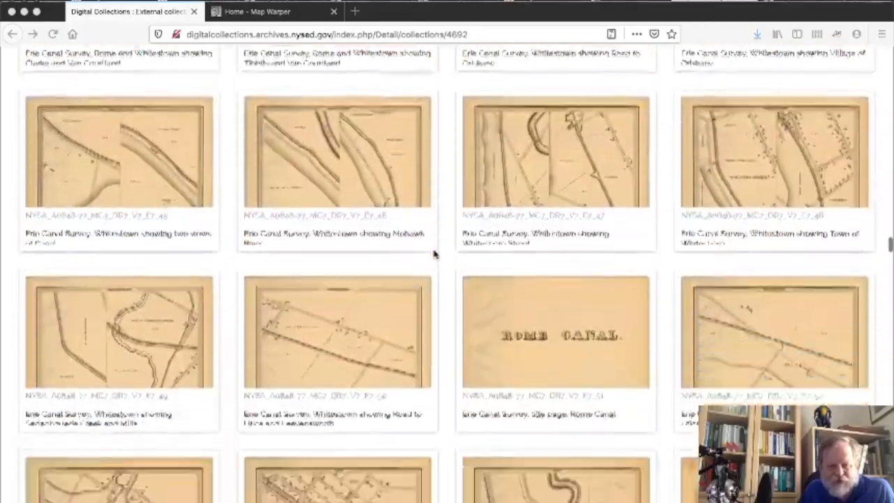
pyautogui.scroll(-10, 433, 255)
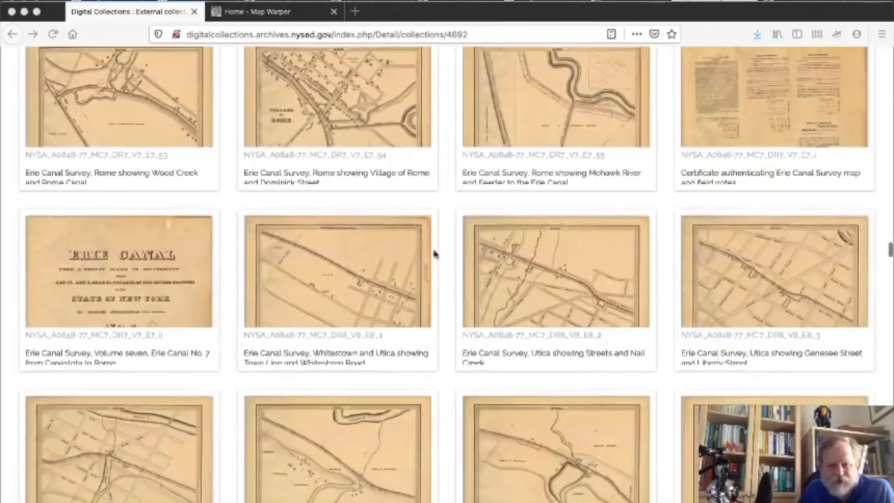
pyautogui.scroll(-12, 433, 255)
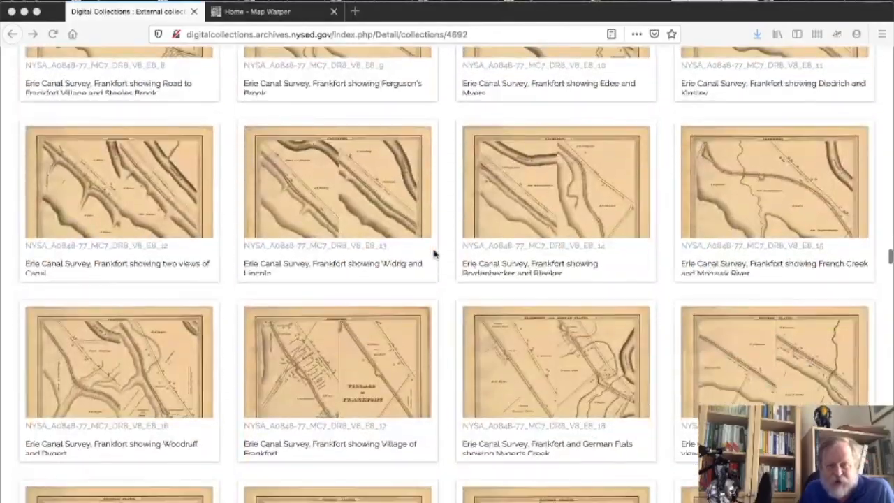
pyautogui.scroll(-8, 433, 255)
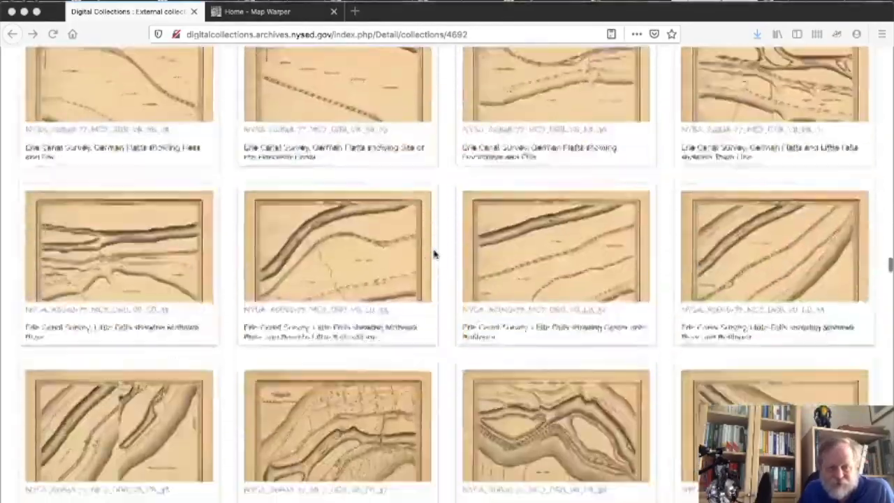
pyautogui.scroll(-8, 433, 254)
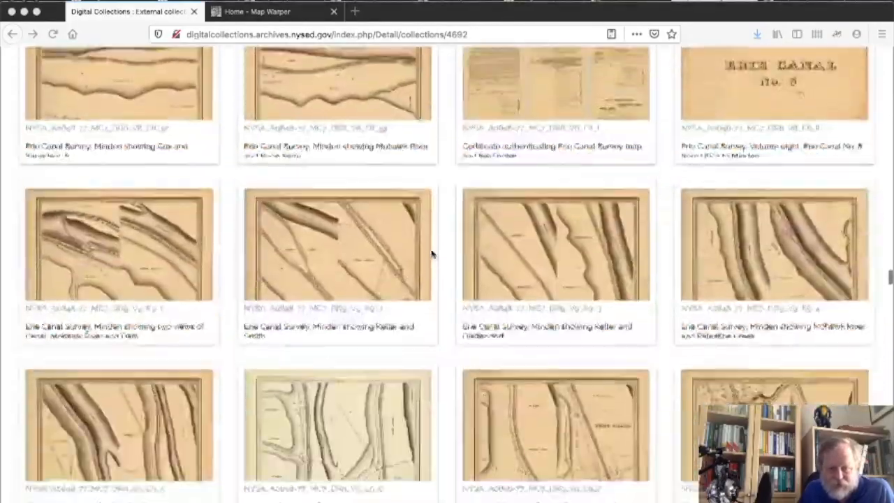
pyautogui.scroll(-15, 432, 254)
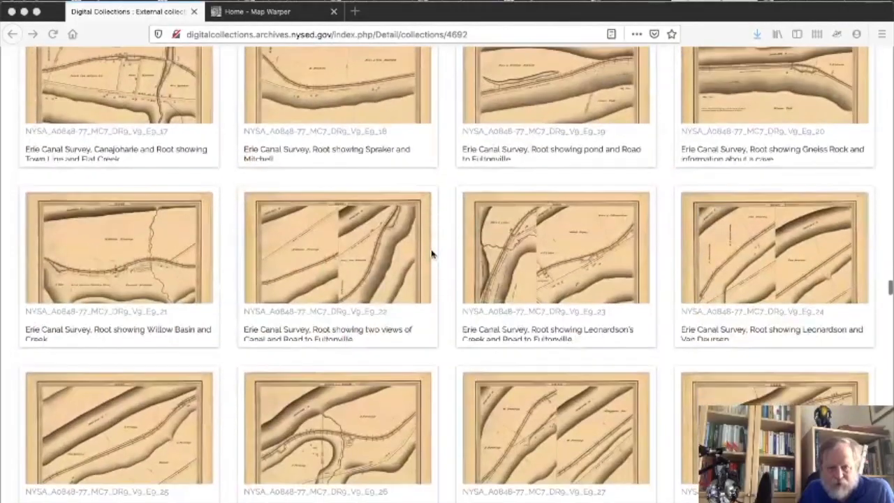
pyautogui.scroll(-2, 431, 255)
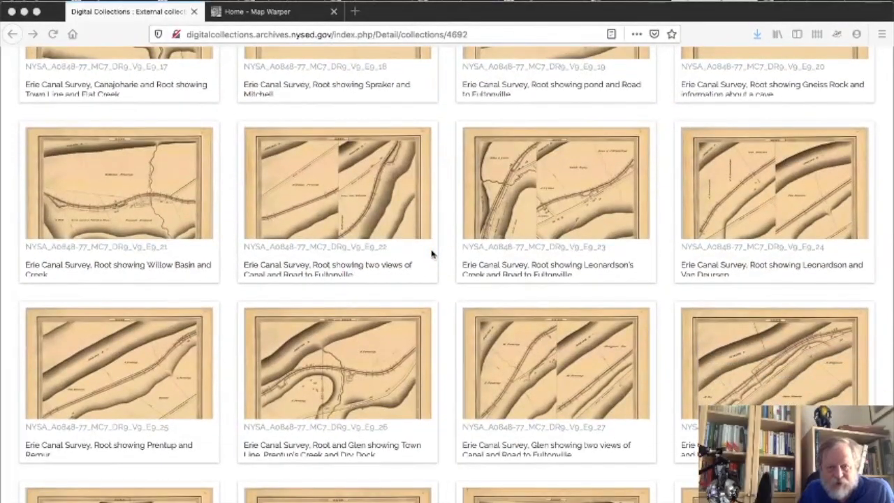
pyautogui.scroll(-10, 431, 255)
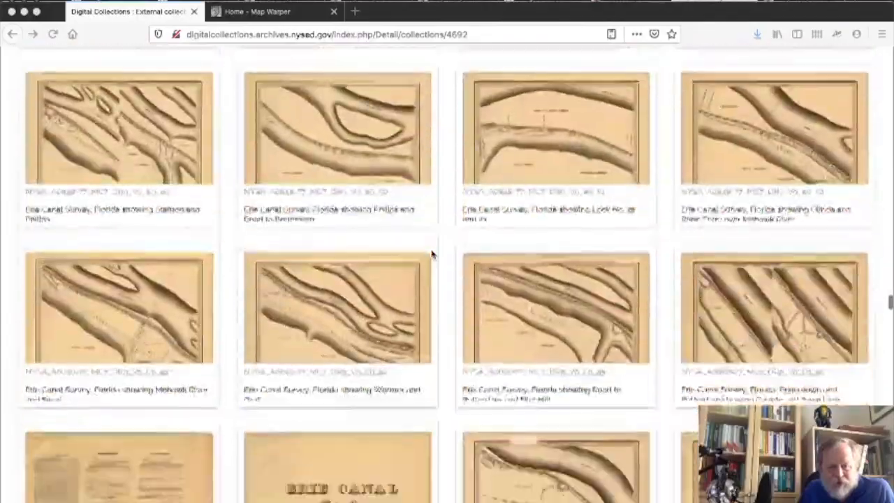
pyautogui.scroll(-5, 431, 254)
pyautogui.scroll(-6, 432, 254)
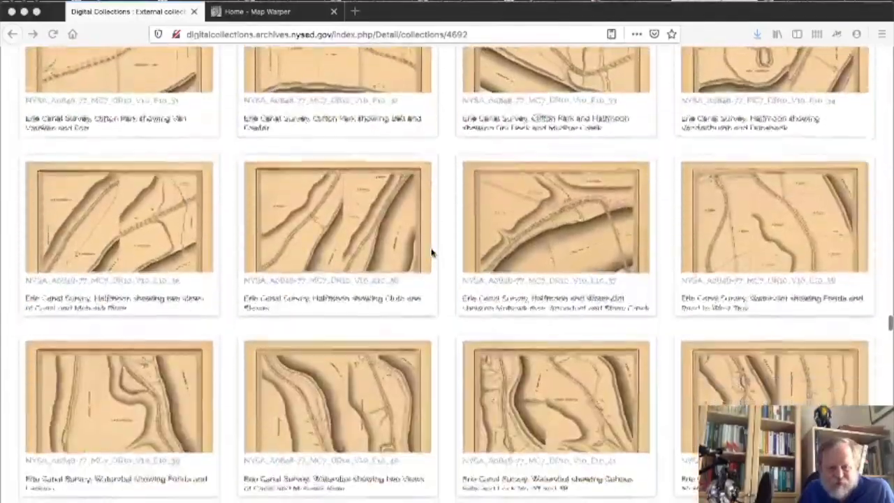
pyautogui.scroll(-15, 432, 254)
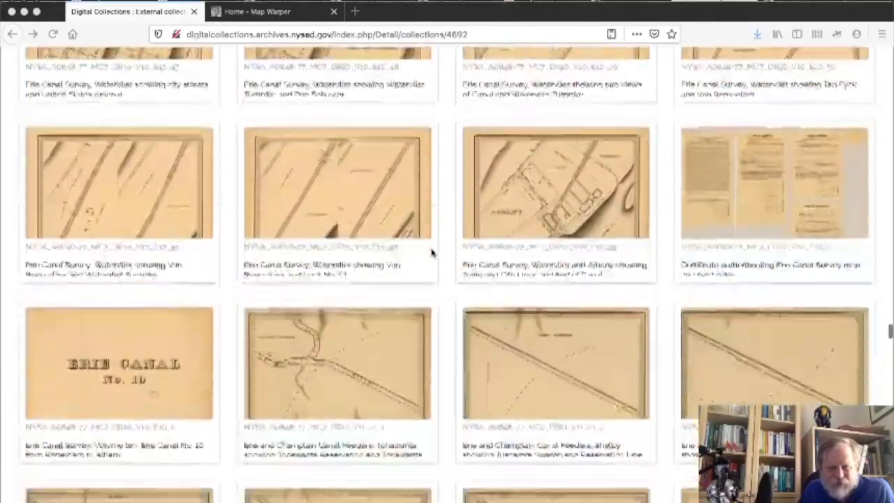
pyautogui.scroll(-20, 432, 254)
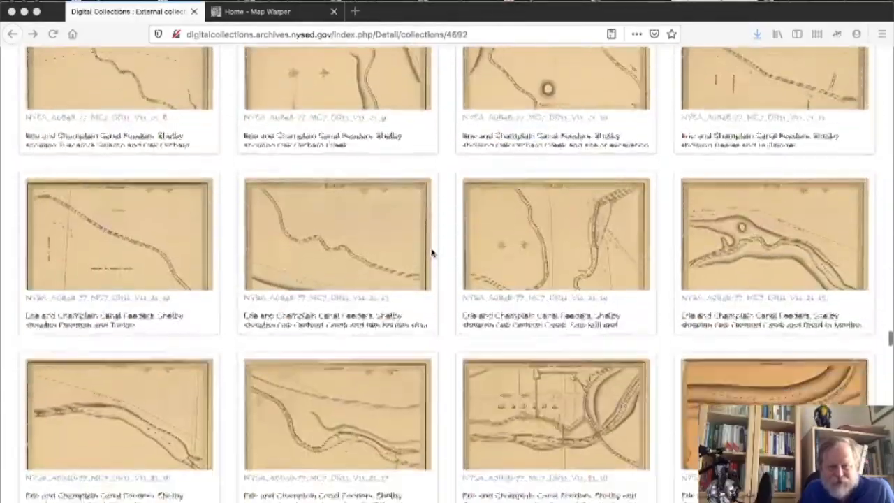
pyautogui.scroll(-20, 432, 255)
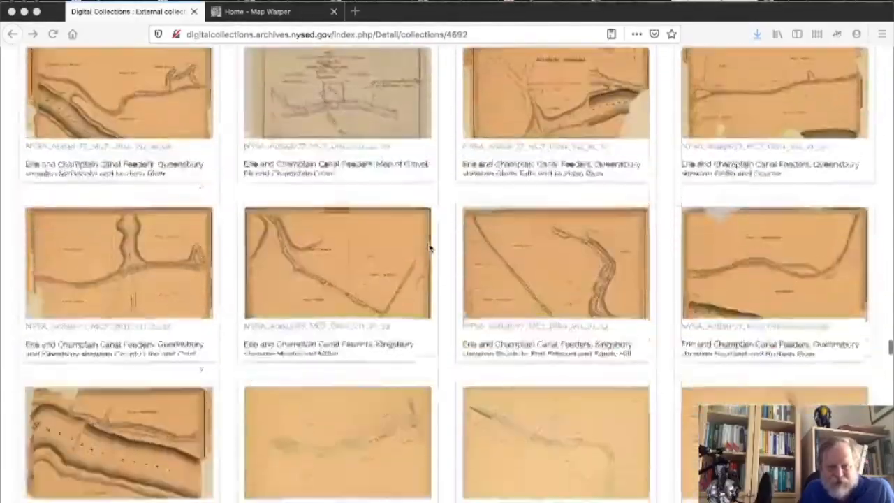
pyautogui.scroll(-10, 429, 248)
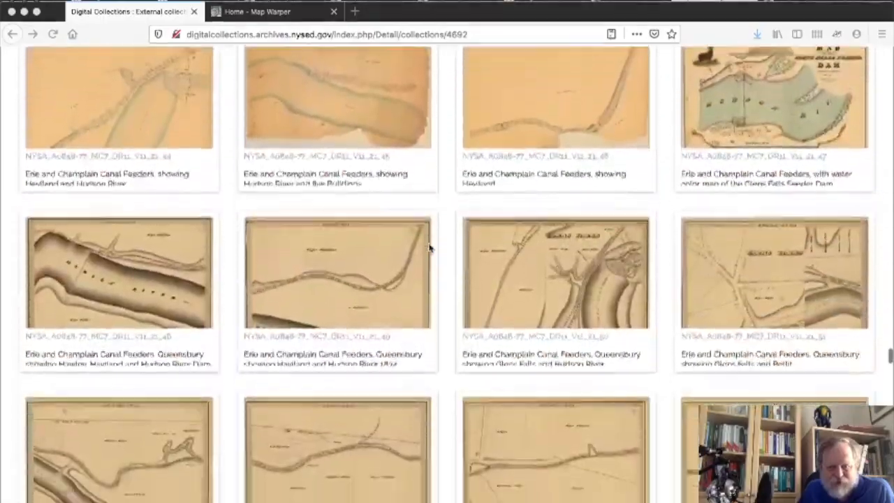
pyautogui.scroll(-20, 429, 247)
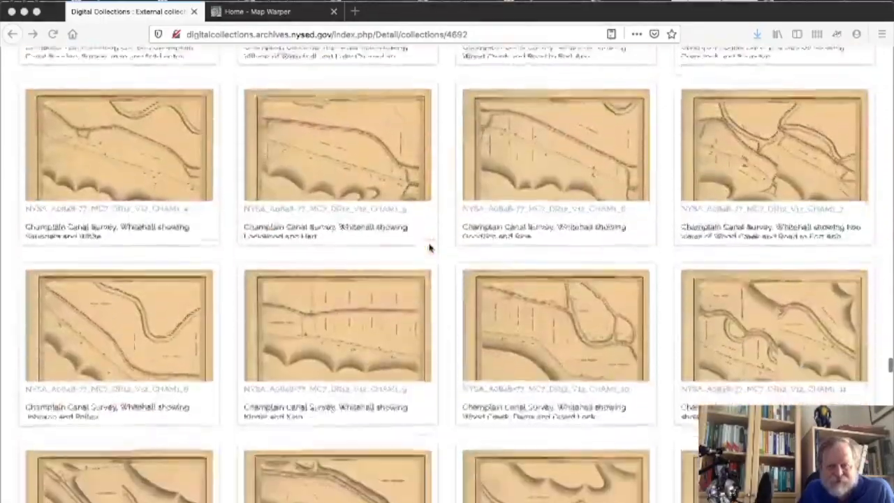
pyautogui.scroll(-20, 429, 248)
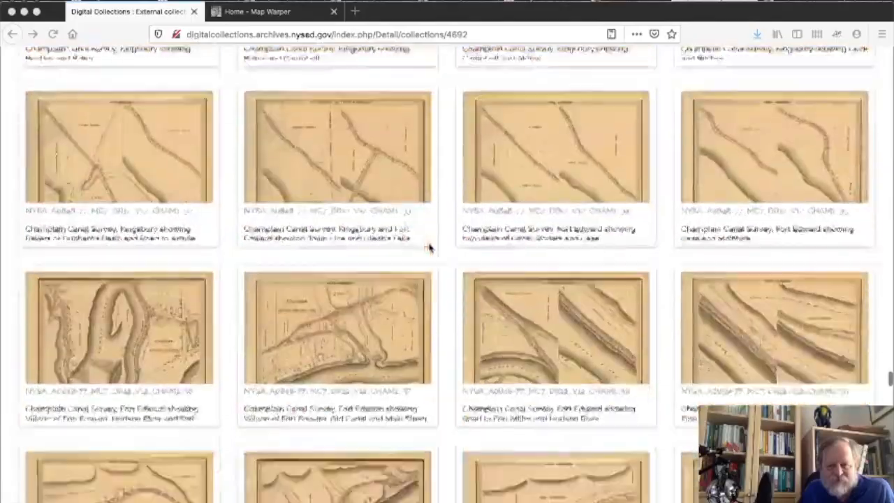
pyautogui.scroll(-10, 430, 247)
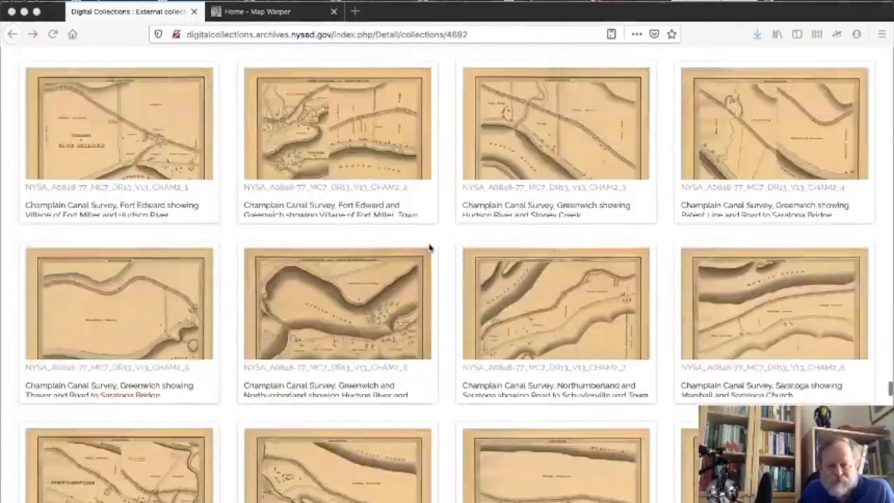
pyautogui.scroll(5, 429, 247)
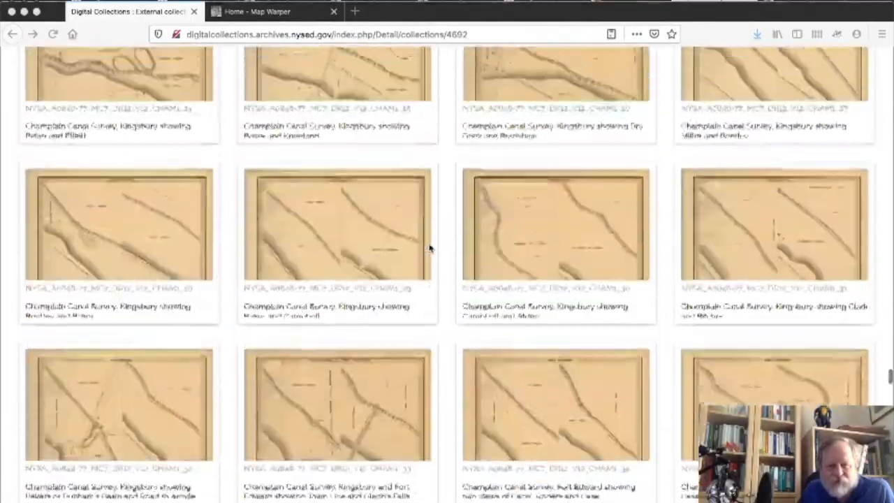
pyautogui.scroll(10, 429, 247)
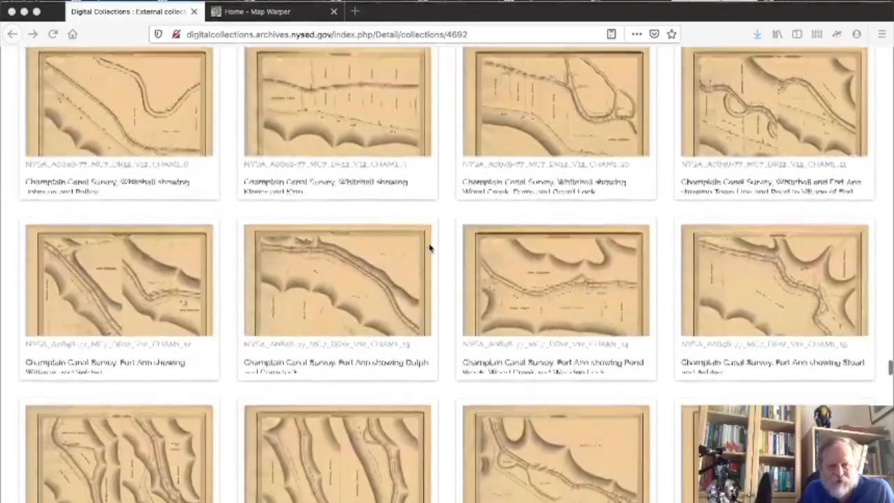
pyautogui.scroll(15, 429, 248)
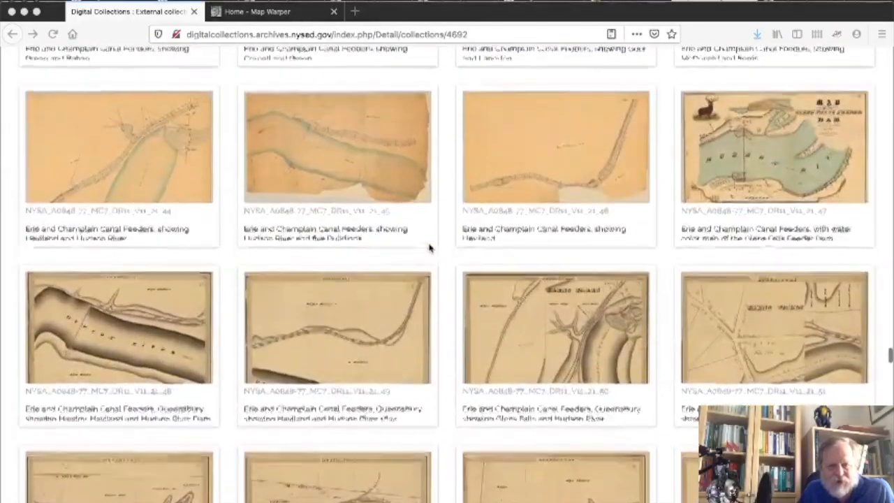
pyautogui.scroll(15, 429, 248)
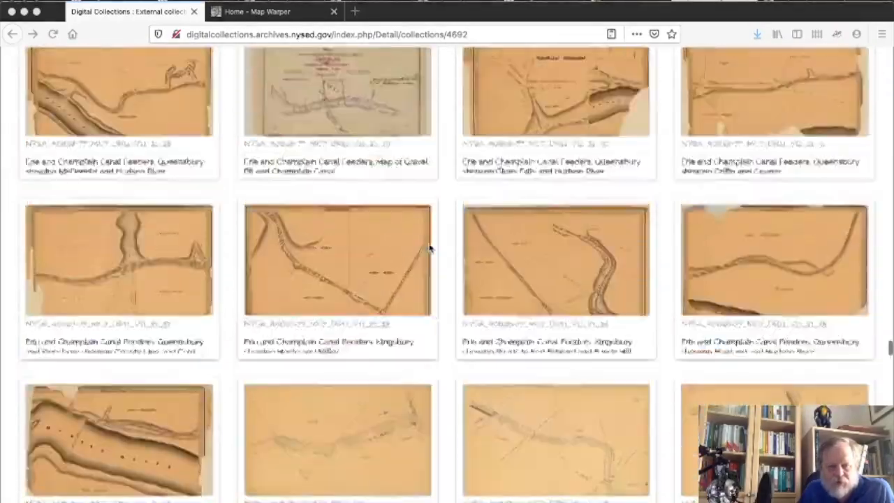
pyautogui.scroll(8, 430, 248)
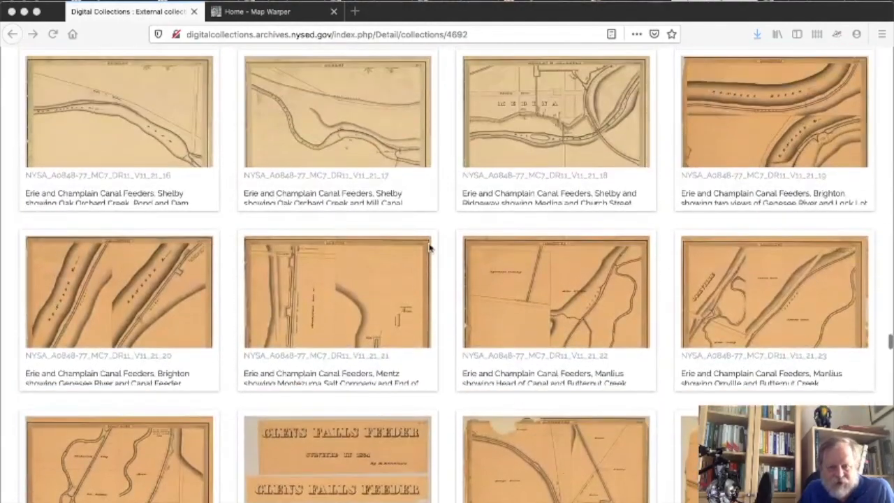
pyautogui.scroll(15, 430, 248)
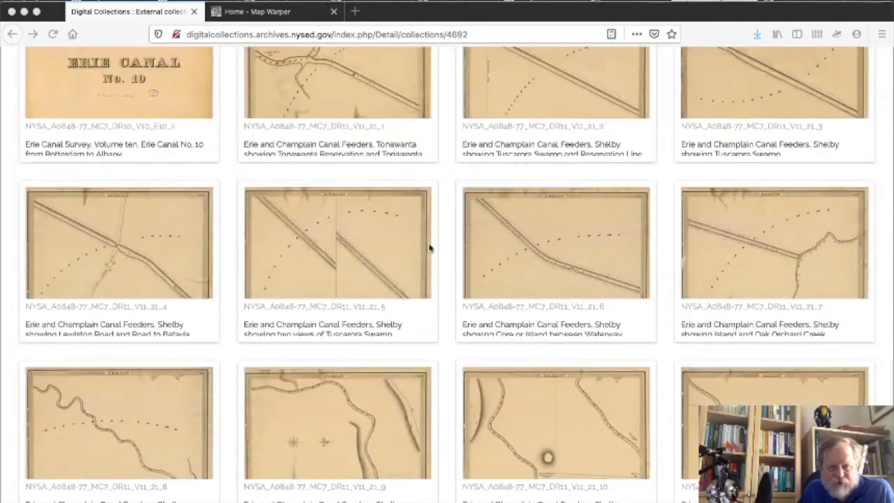
pyautogui.scroll(15, 429, 247)
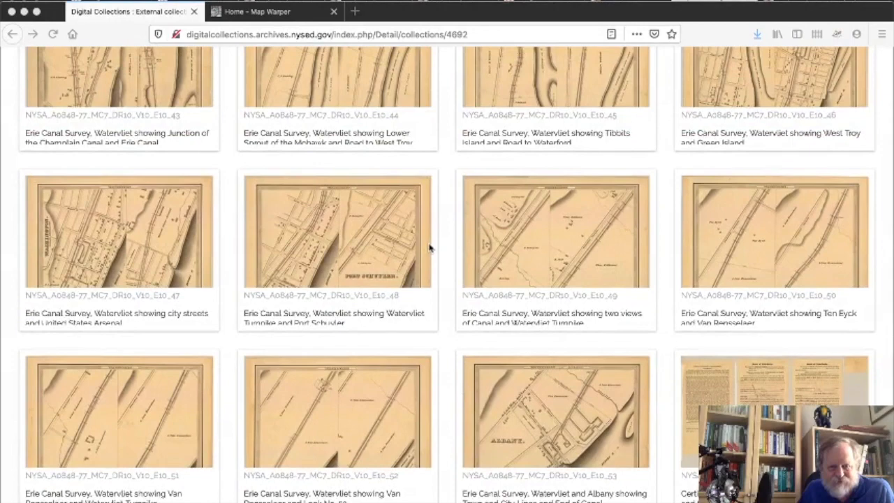
pyautogui.scroll(-3, 429, 248)
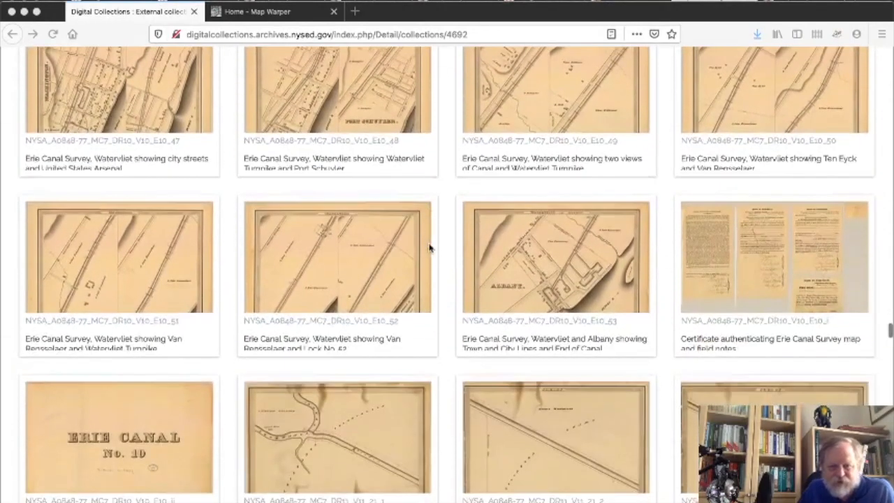
# Open the E10_53 Watervliet and Albany map record and view its image enlarged.
pyautogui.click(564, 266)
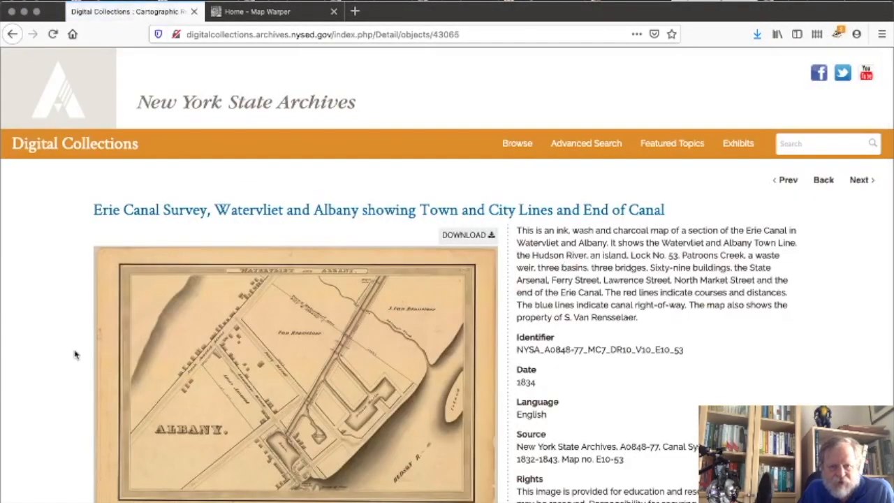
pyautogui.scroll(-2, 10, 415)
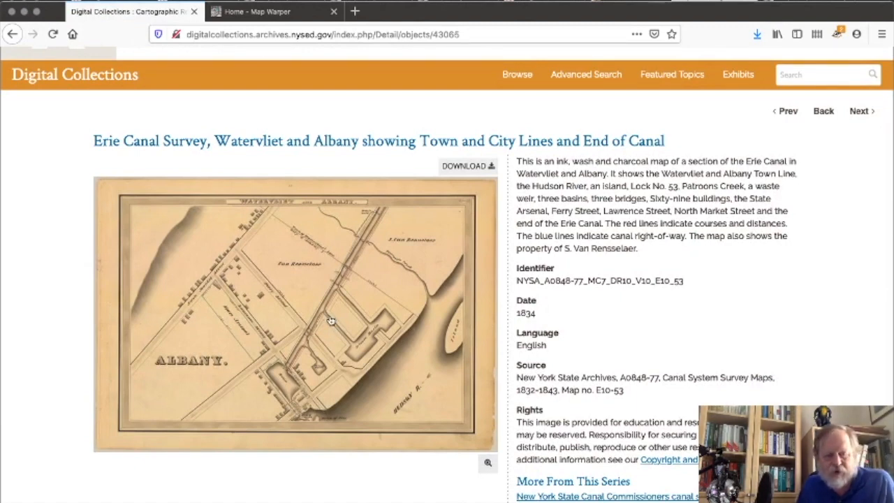
pyautogui.click(305, 325)
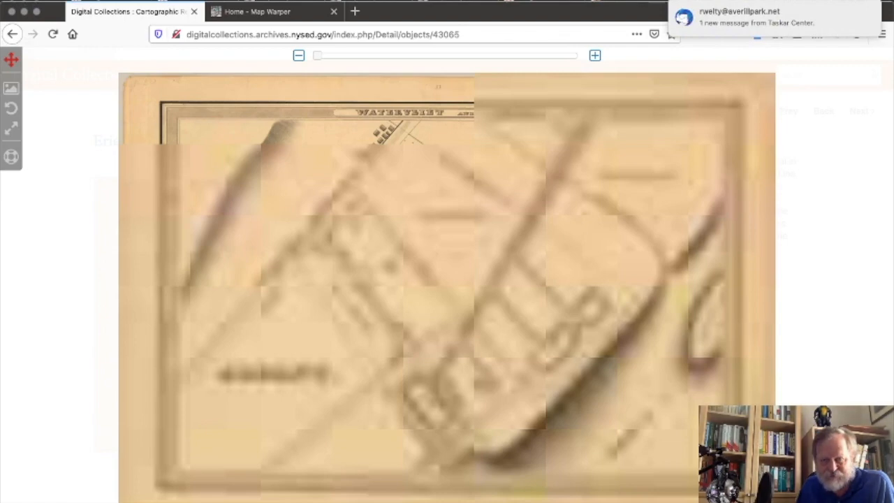
# Turn on Do Not Disturb, then go back to the collection's map thumbnails.
pyautogui.click(878, 0)
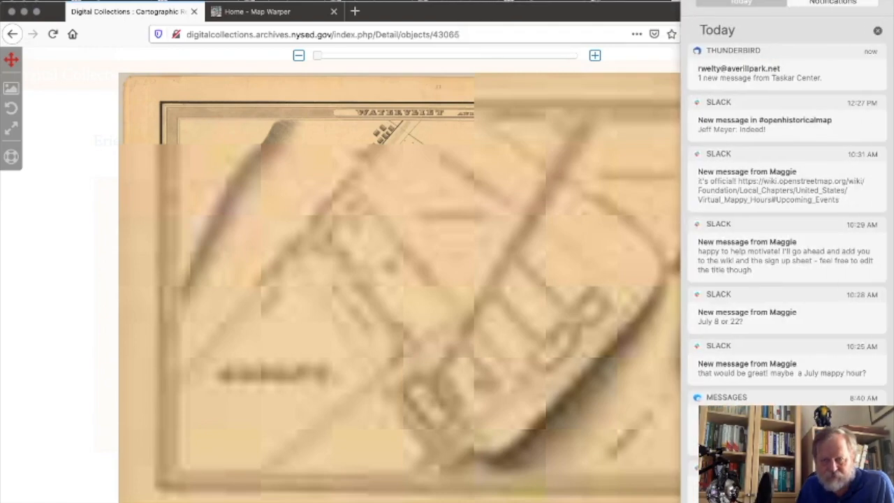
pyautogui.scroll(3, 857, 32)
pyautogui.click(870, 63)
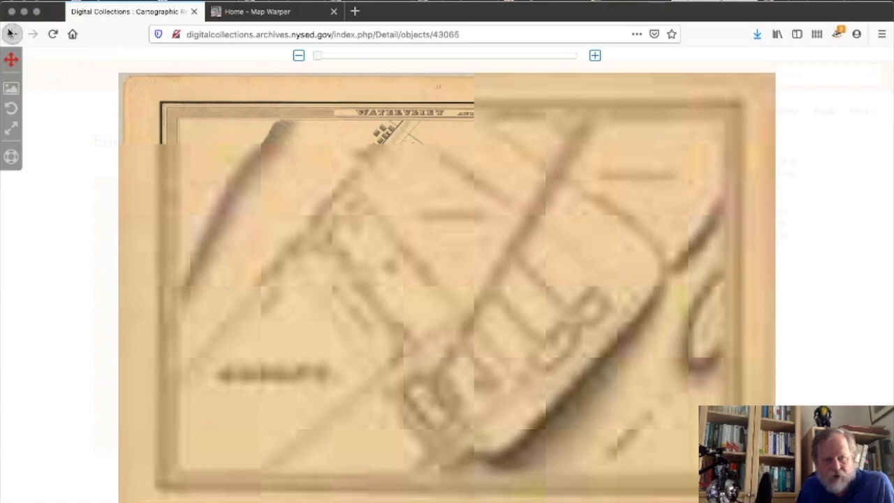
pyautogui.click(11, 34)
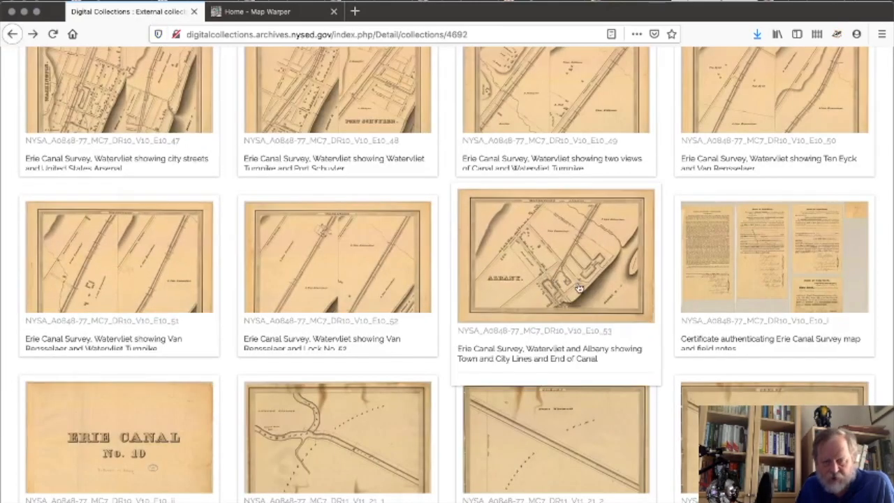
# Reopen the E10_53 Watervliet and Albany record, read its description, then switch to Map Warper.
pyautogui.click(556, 259)
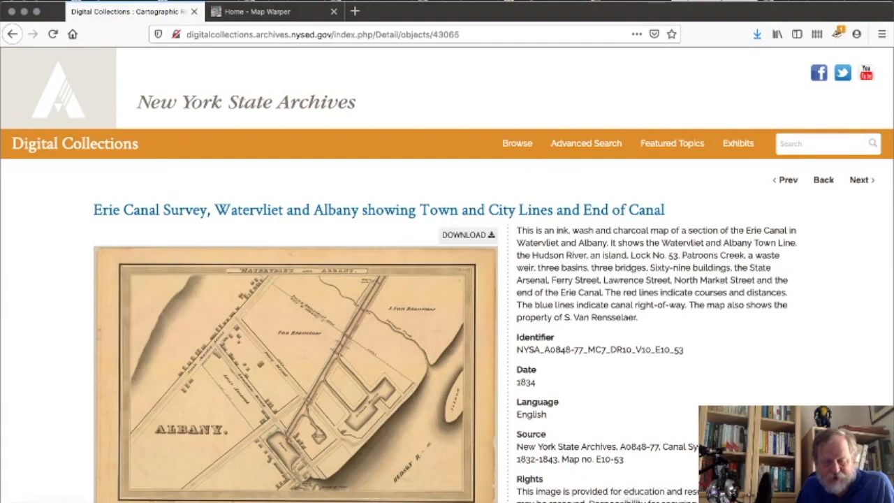
pyautogui.moveTo(632, 500)
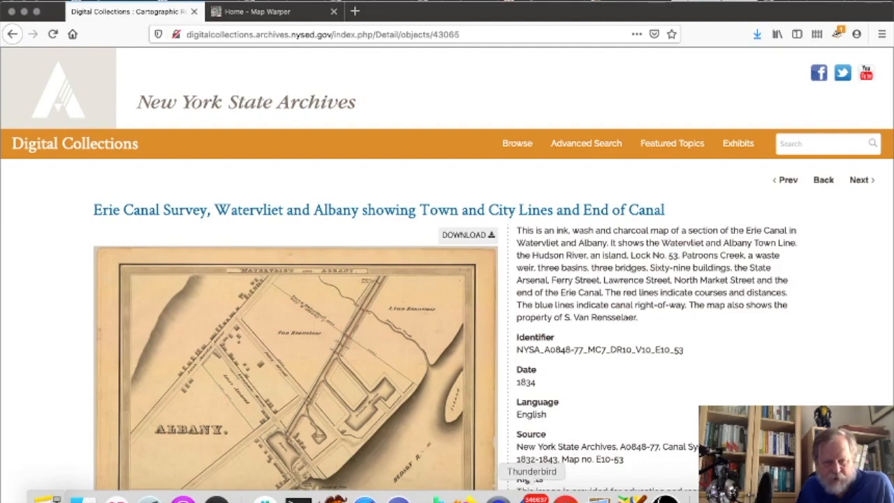
pyautogui.scroll(-2, 661, 412)
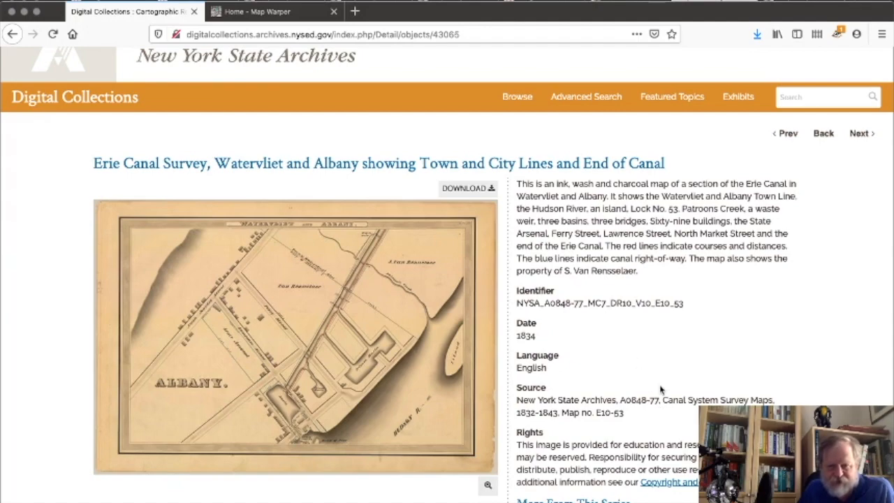
pyautogui.scroll(-1, 663, 389)
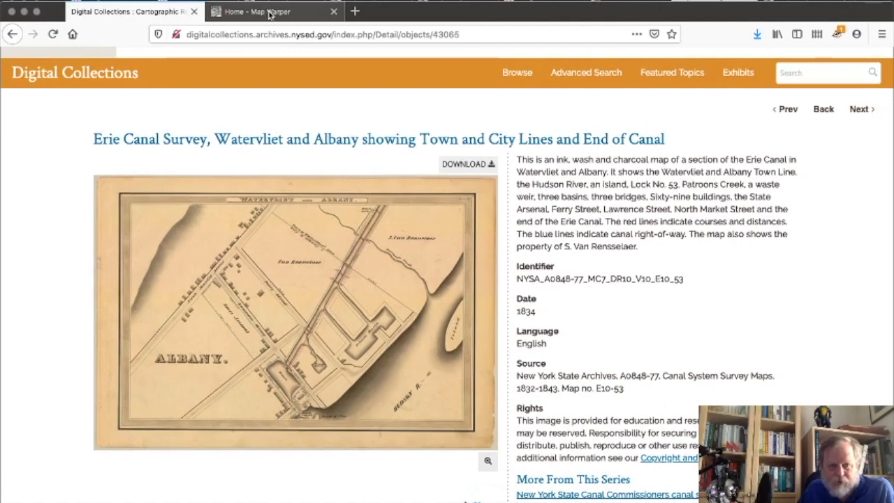
pyautogui.click(269, 13)
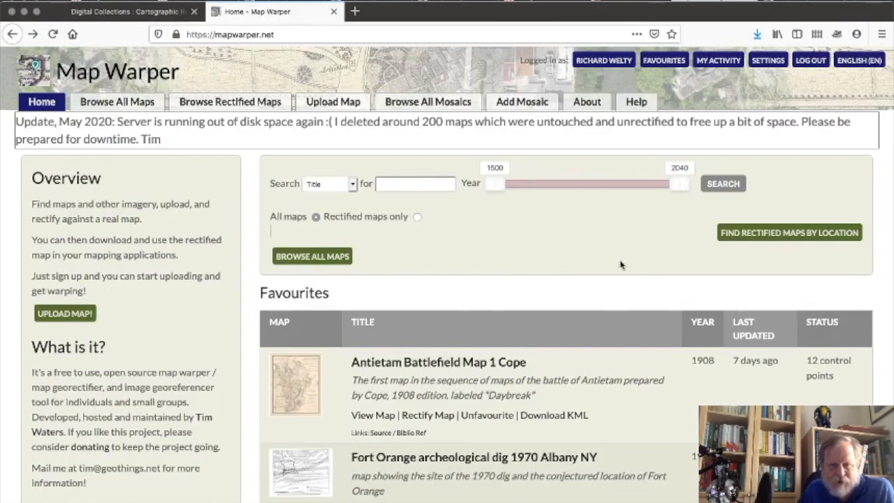
# Open Map Warper's Upload Map form and enter Erie Canal as the Subject Area.
pyautogui.click(329, 103)
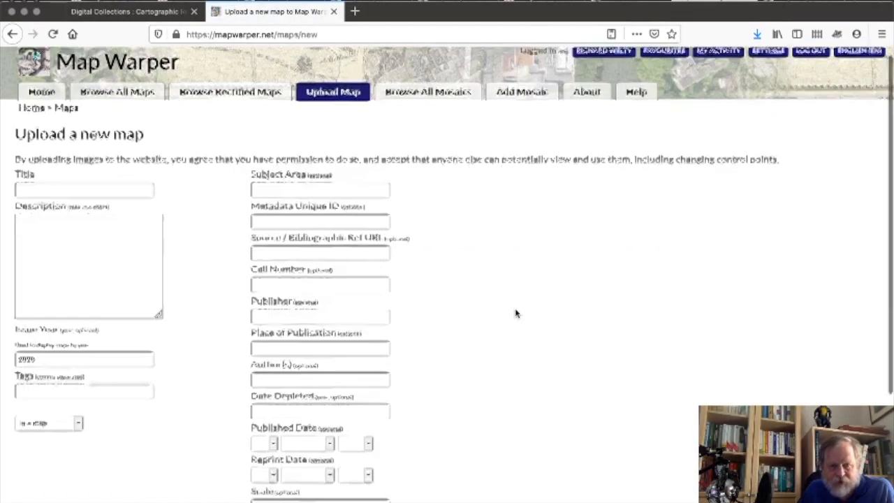
pyautogui.scroll(-3, 515, 313)
pyautogui.scroll(-1, 515, 314)
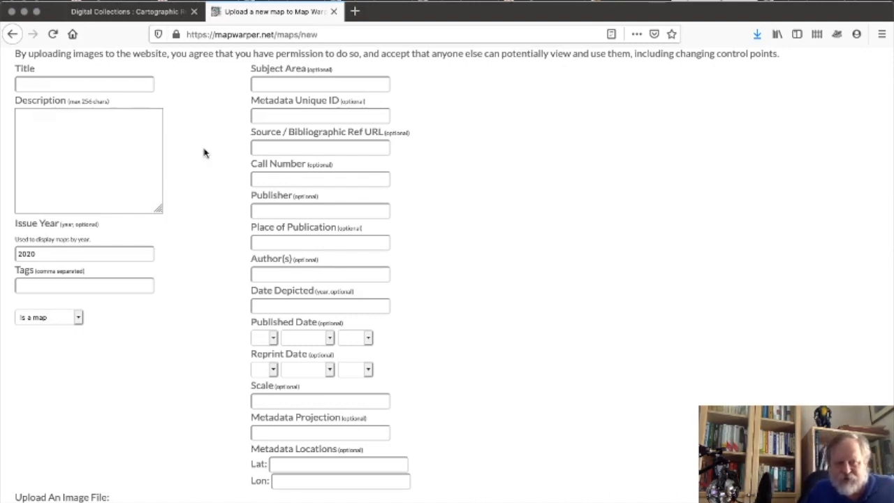
pyautogui.scroll(-1, 204, 152)
pyautogui.scroll(1, 204, 152)
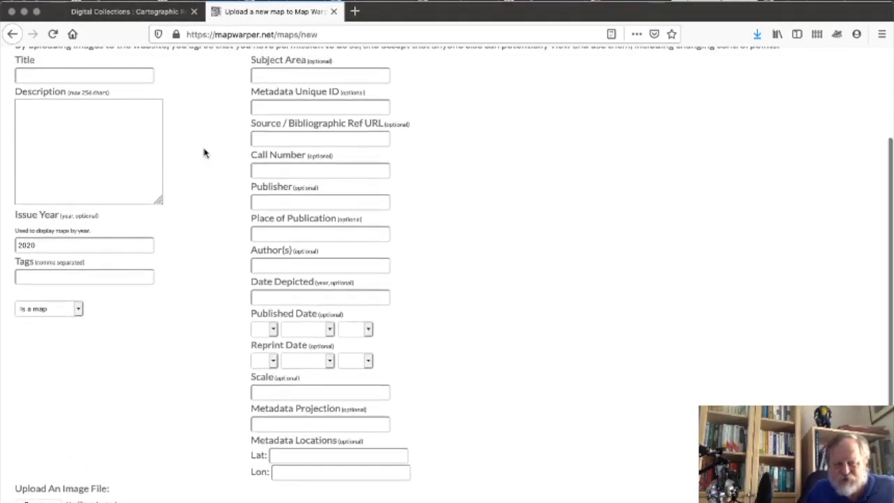
pyautogui.scroll(1, 204, 153)
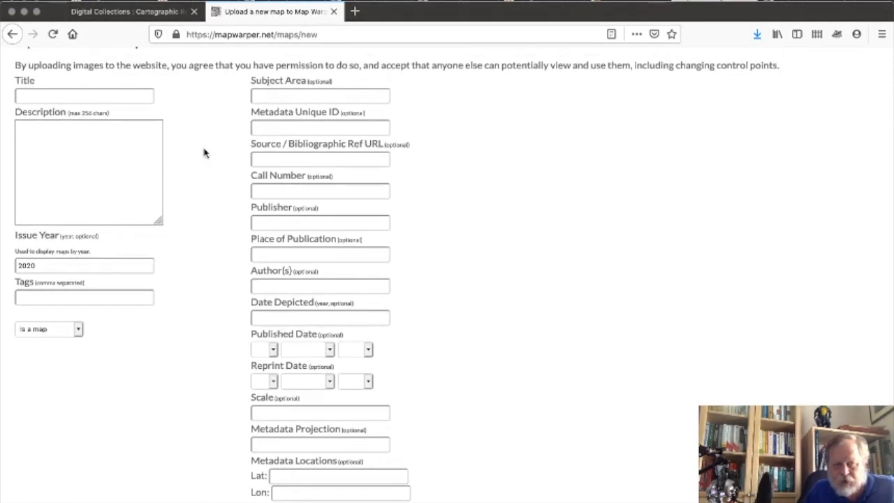
pyautogui.scroll(-1, 204, 153)
pyautogui.scroll(1, 204, 152)
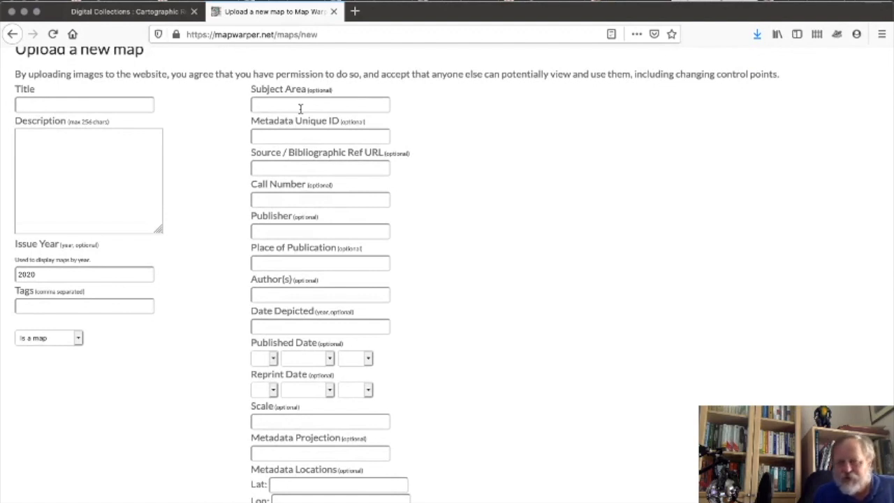
pyautogui.write('F')
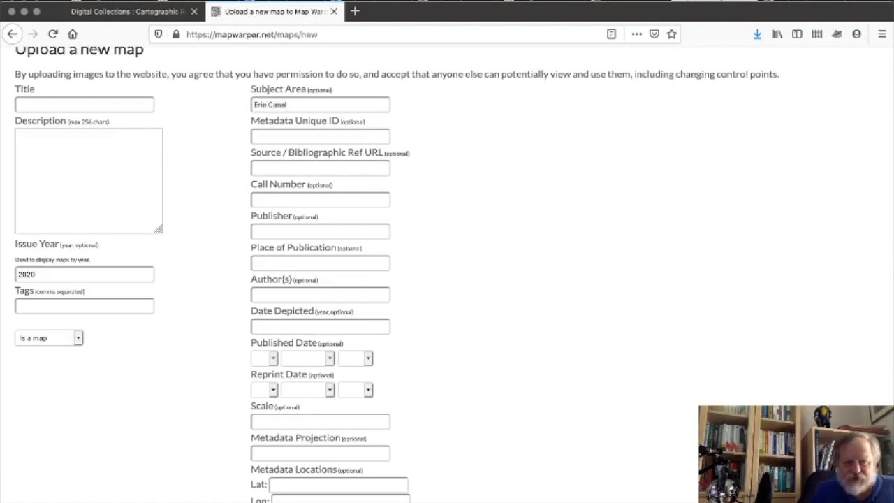
pyautogui.moveTo(217, 500)
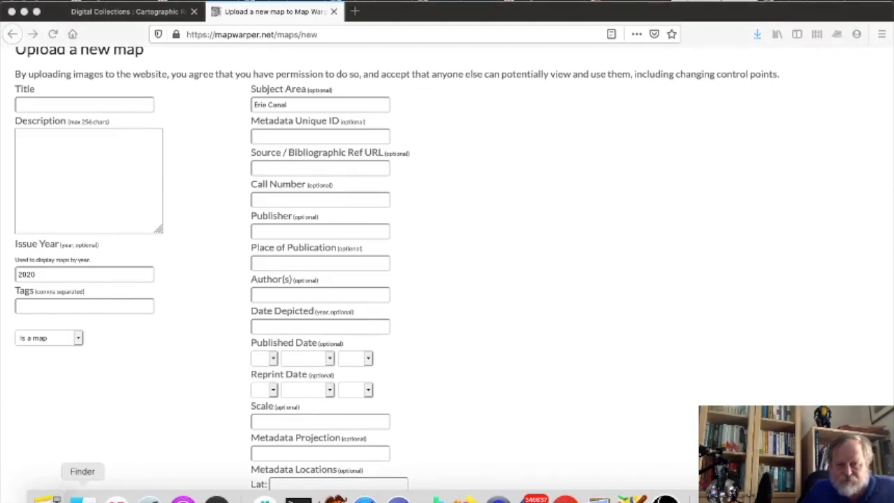
# Copy the E10_53 TIFF's file name in Finder and paste it as the Metadata Unique ID.
pyautogui.click(79, 498)
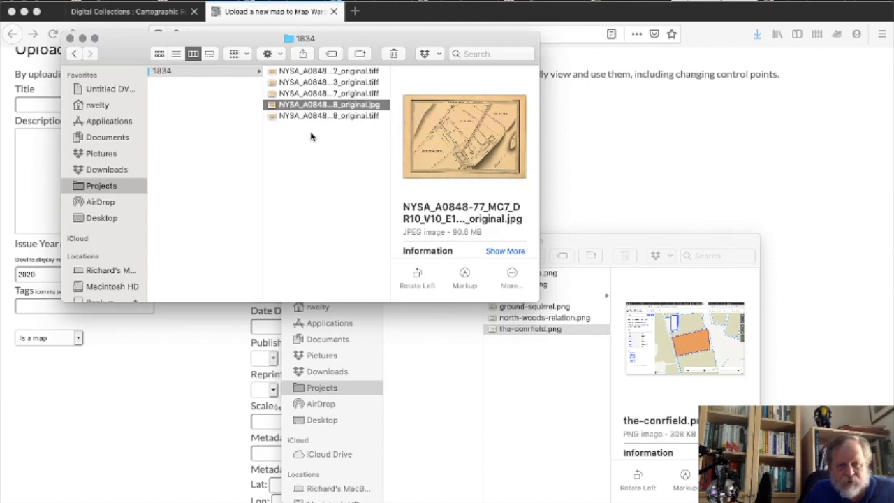
pyautogui.click(320, 117)
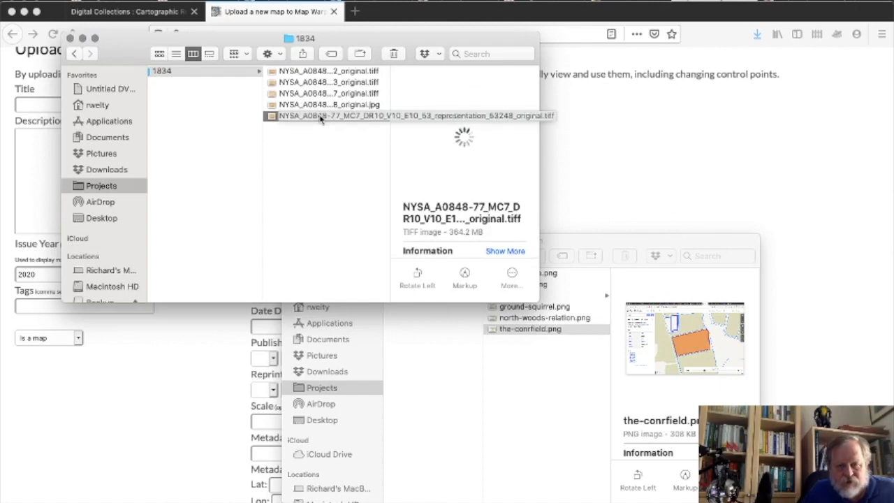
pyautogui.click(320, 117)
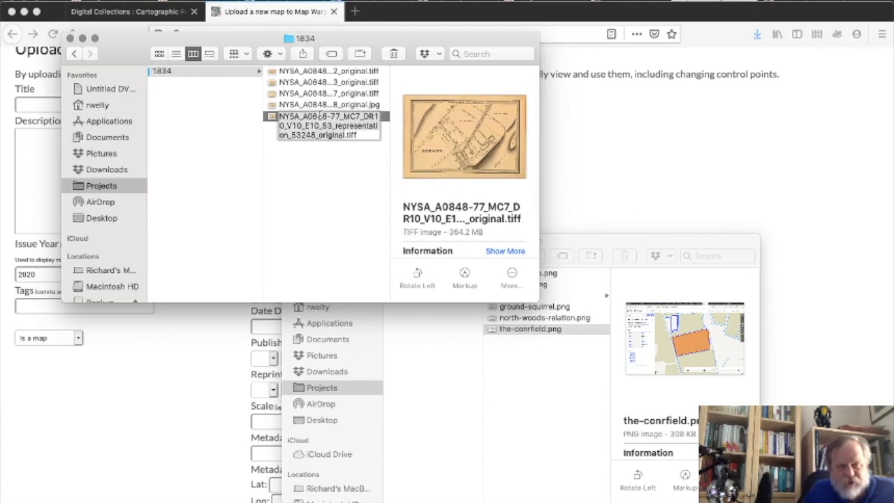
pyautogui.click(337, 239)
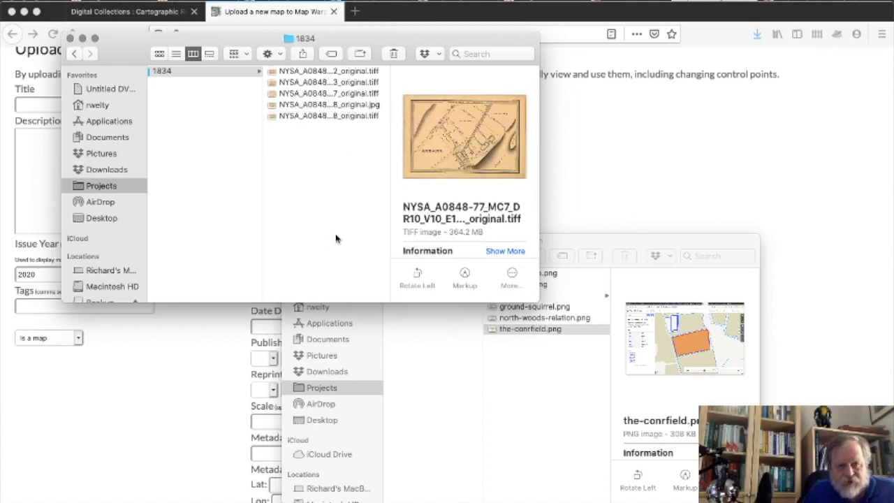
pyautogui.click(743, 131)
pyautogui.click(289, 136)
pyautogui.click(292, 137)
pyautogui.write('10_E10_S3_representation_53248_original')
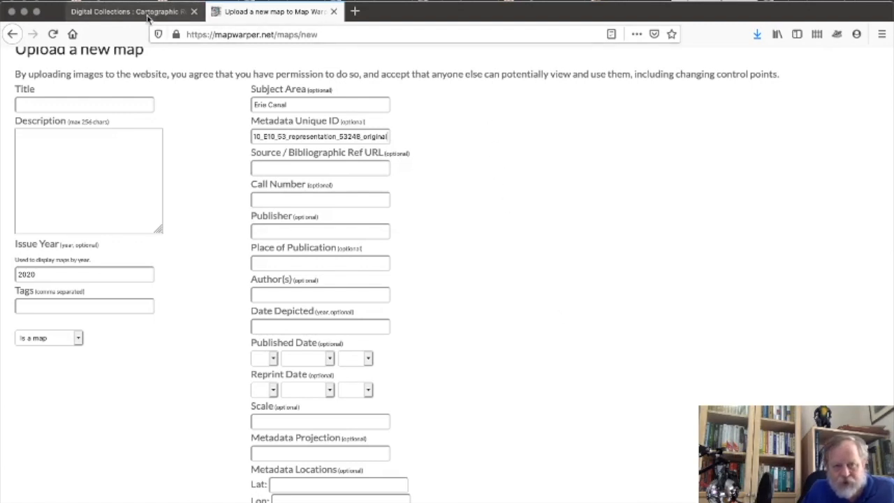
# Copy the archive map record's web address and paste it as the Source URL.
pyautogui.click(150, 18)
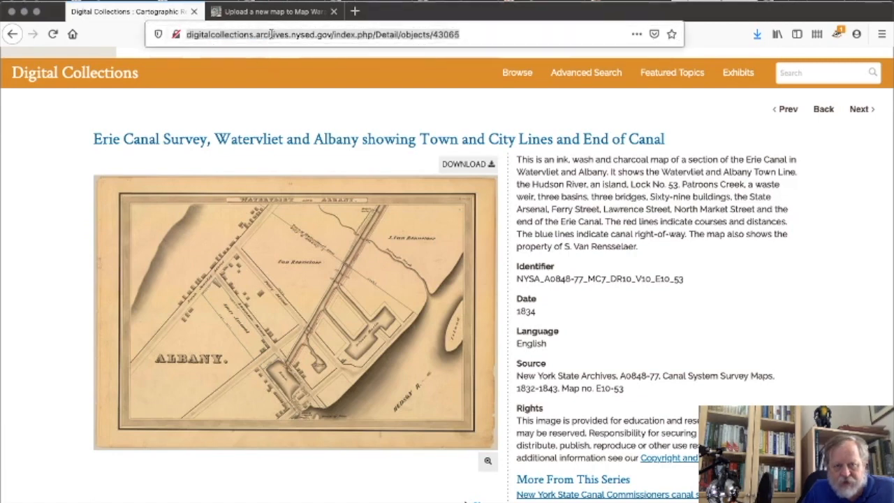
pyautogui.click(271, 34)
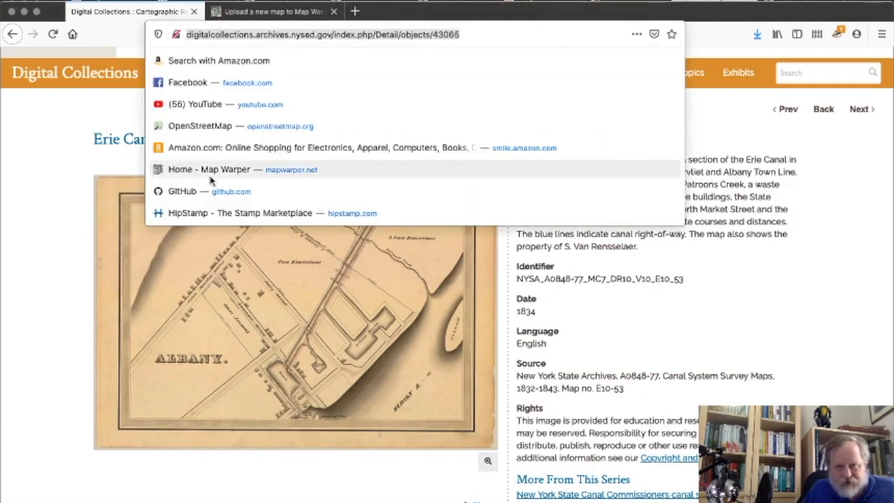
pyautogui.click(40, 255)
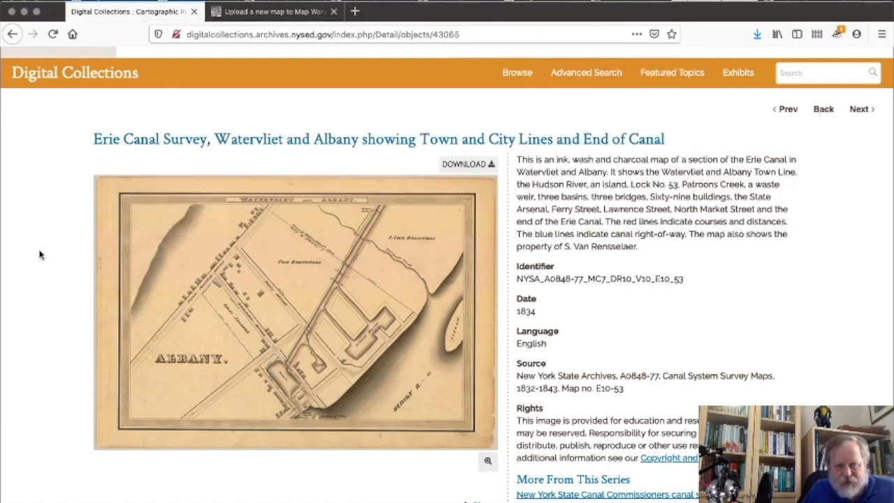
pyautogui.click(286, 15)
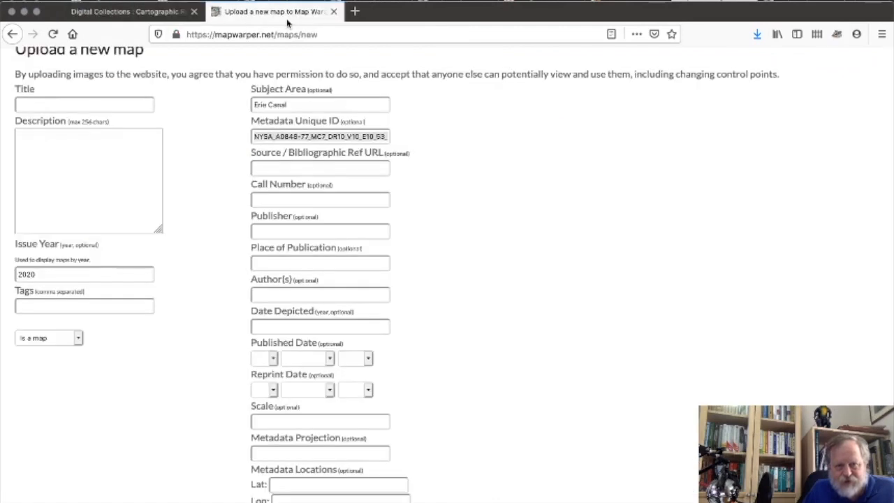
pyautogui.click(298, 172)
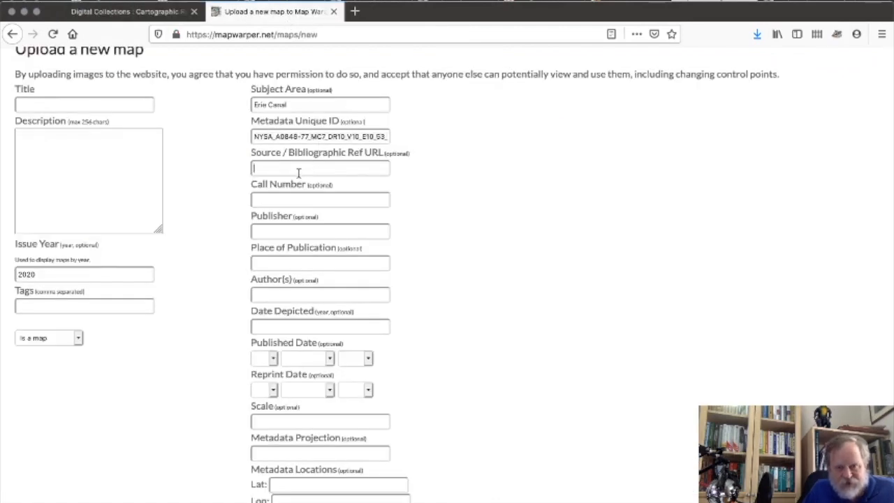
pyautogui.press('super+v')
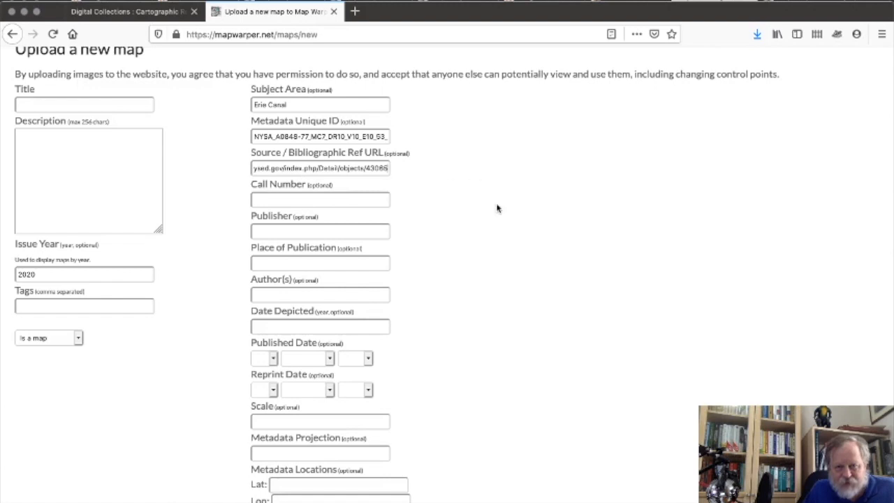
# Enter publisher NYS Canal Commissioners, place NYS Education Department and date depicted 1834.
pyautogui.scroll(-2, 466, 281)
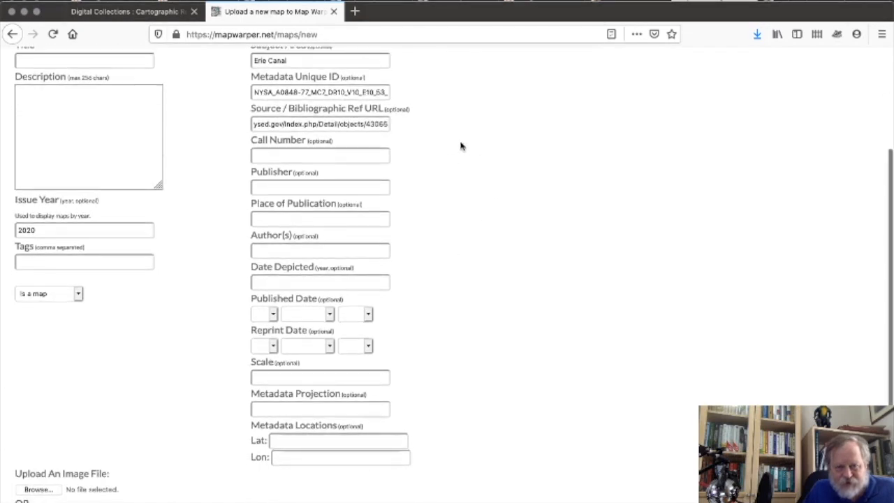
pyautogui.click(366, 156)
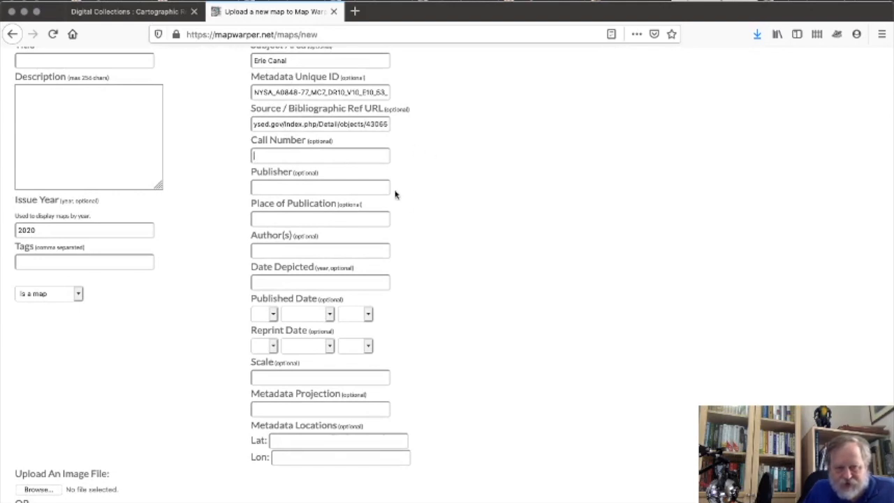
pyautogui.click(363, 185)
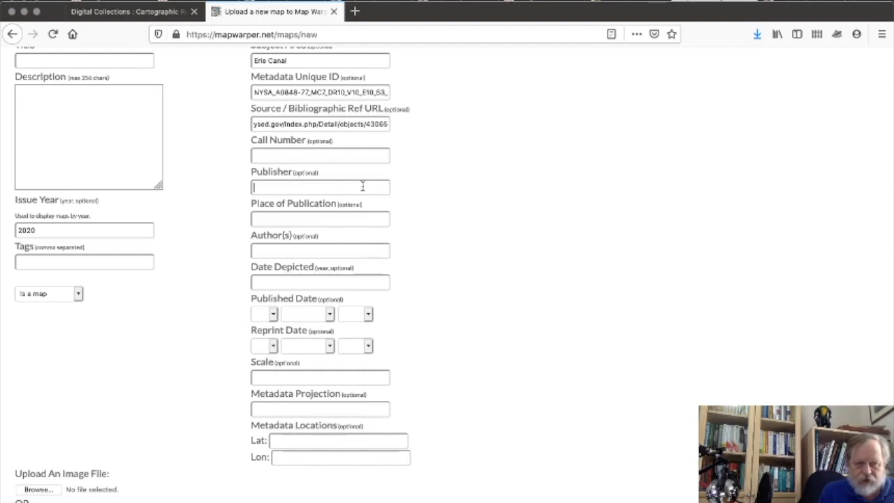
pyautogui.write('NYS')
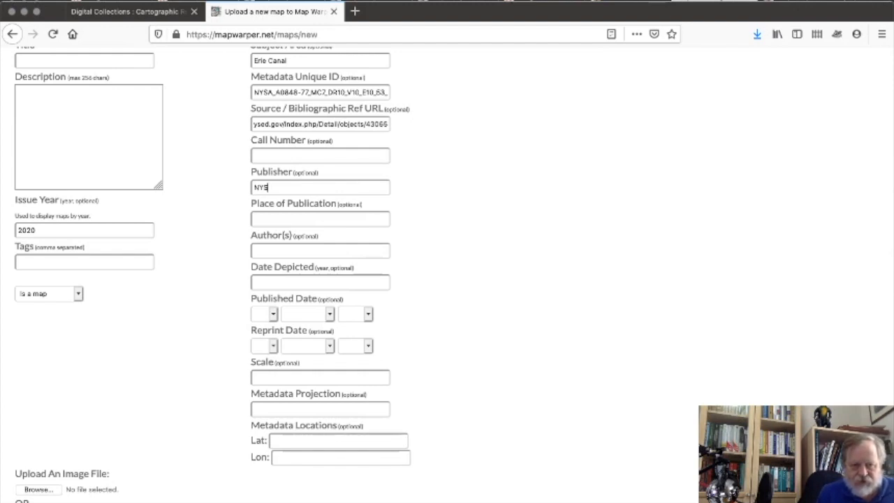
pyautogui.write(' Canal ')
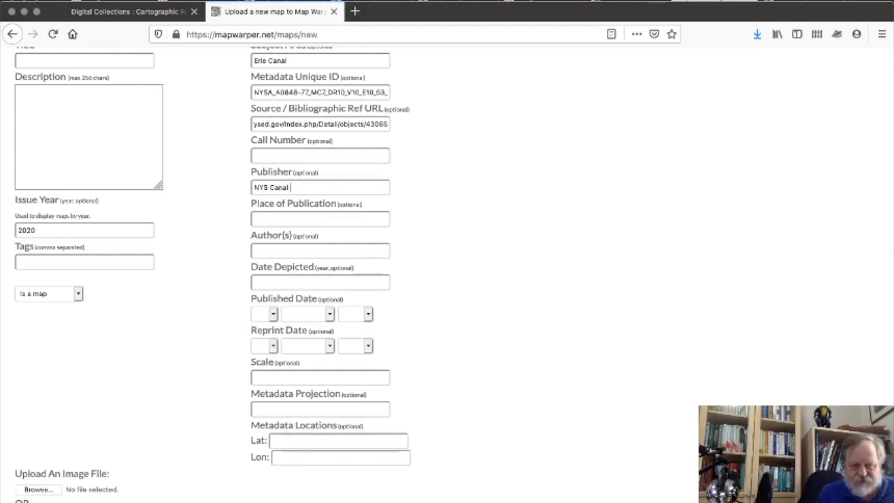
pyautogui.write('Commissioners')
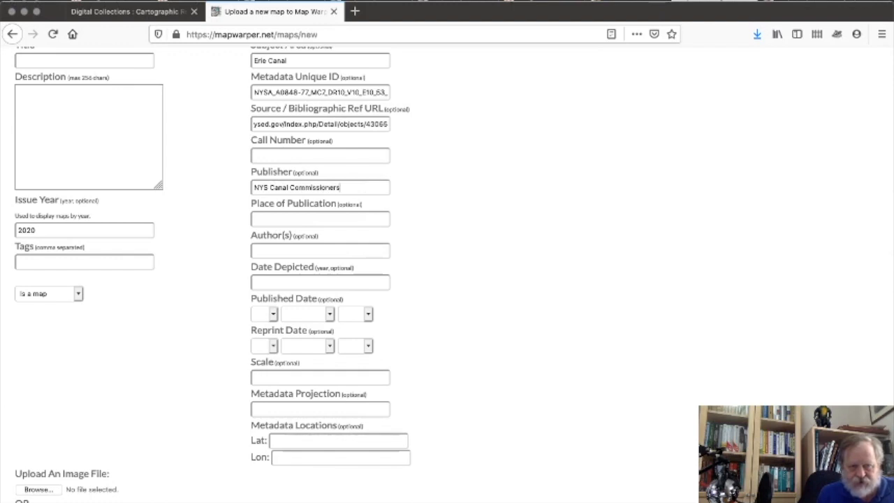
pyautogui.press('Tab')
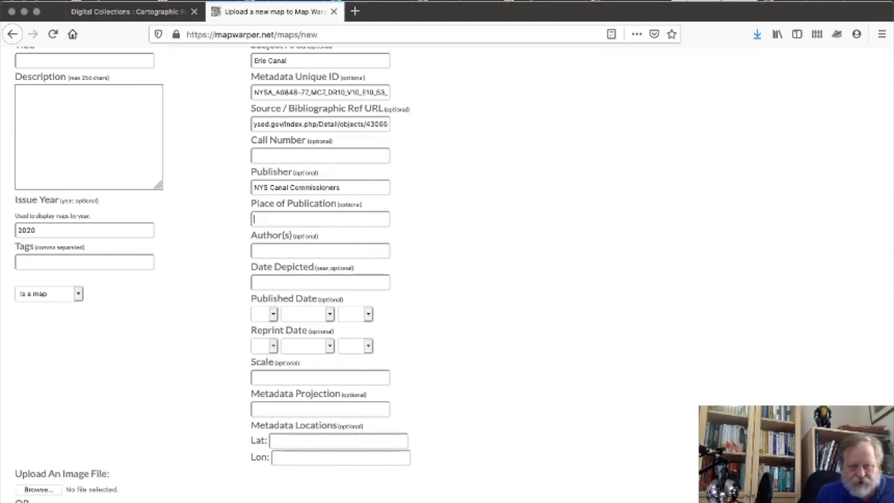
pyautogui.write('Y')
pyautogui.press('BackSpace')
pyautogui.write('NYS')
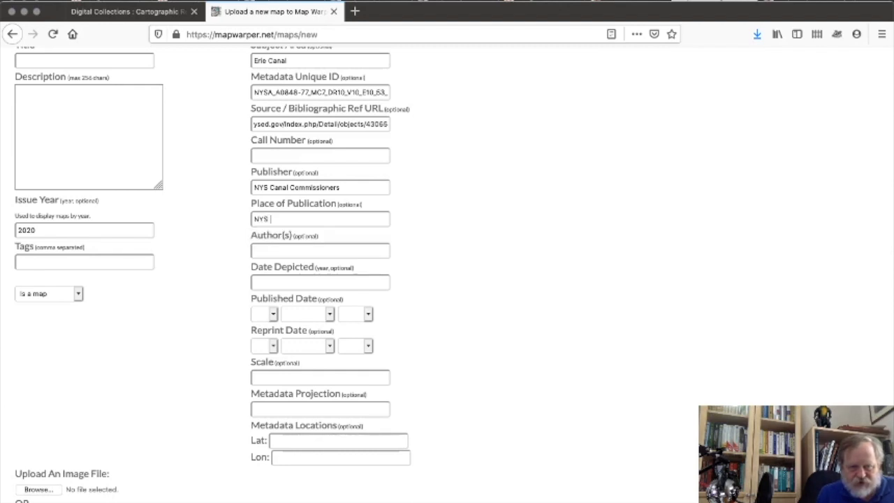
pyautogui.write(' Education D')
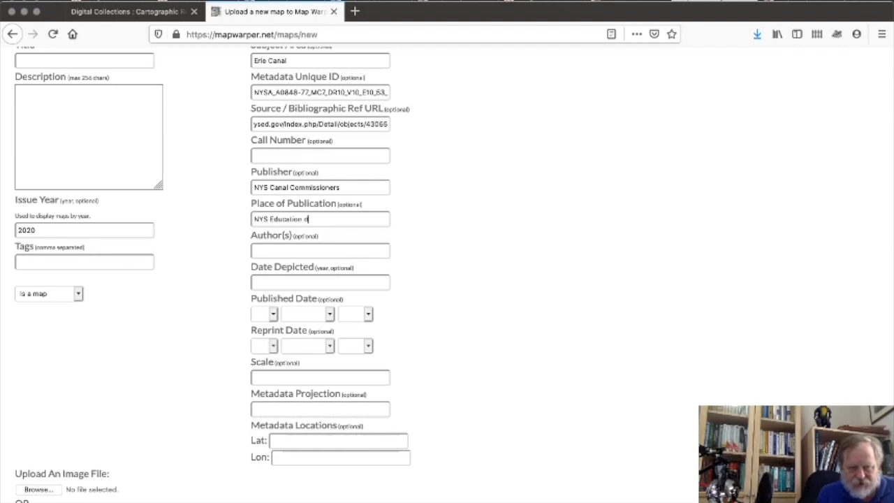
pyautogui.write('epartment')
pyautogui.click(348, 283)
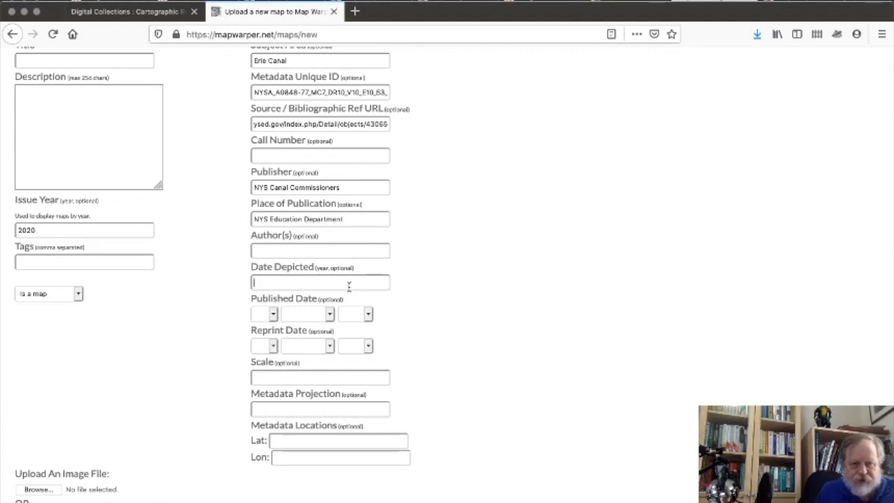
pyautogui.write('1834')
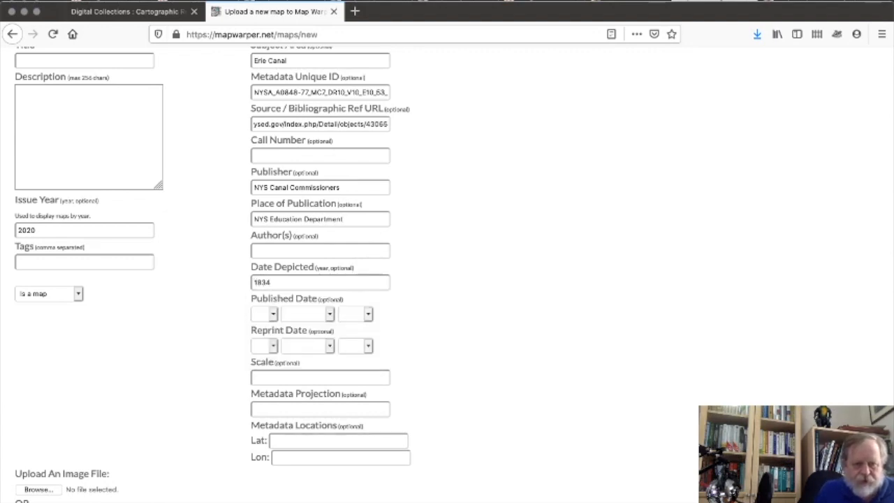
pyautogui.scroll(-2, 530, 435)
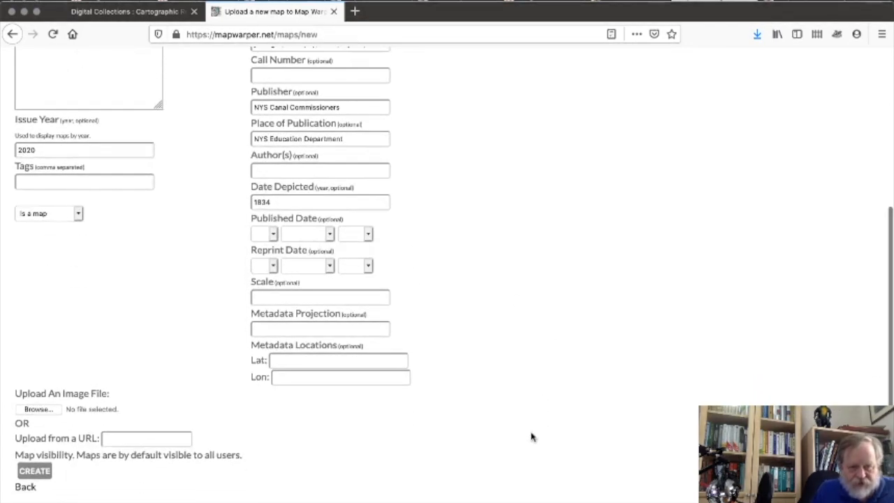
# Attach the original jpg from Projects > CapitalDistrict > Erie Canal > 1834 as the upload image.
pyautogui.click(42, 410)
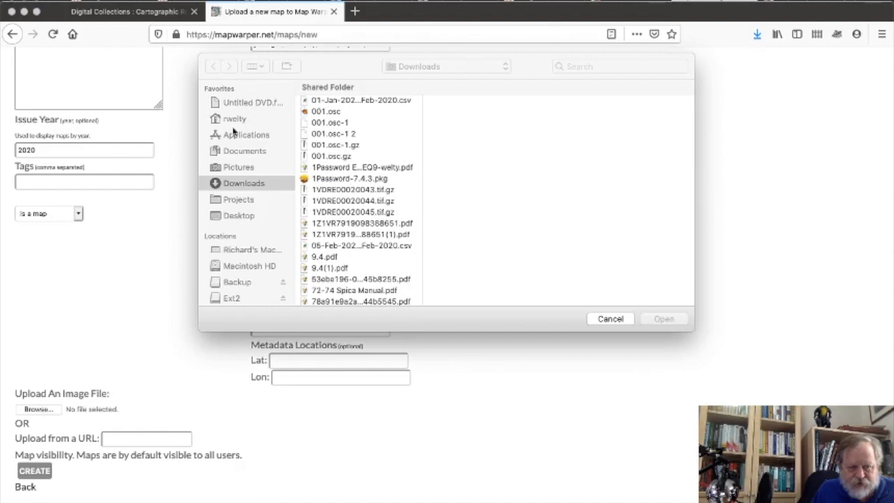
pyautogui.click(238, 199)
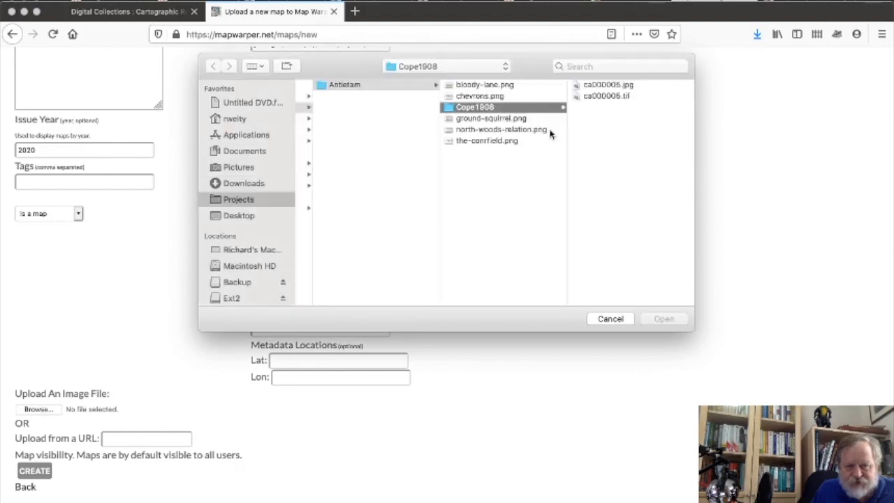
pyautogui.click(381, 179)
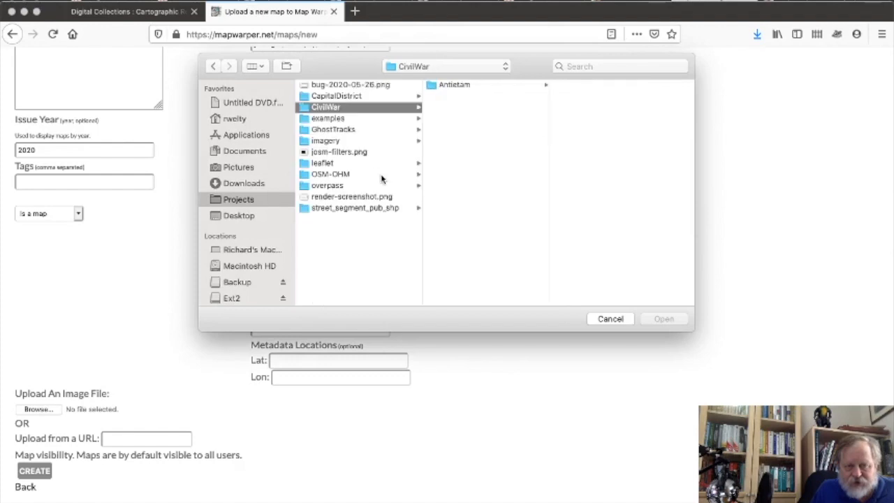
pyautogui.click(366, 98)
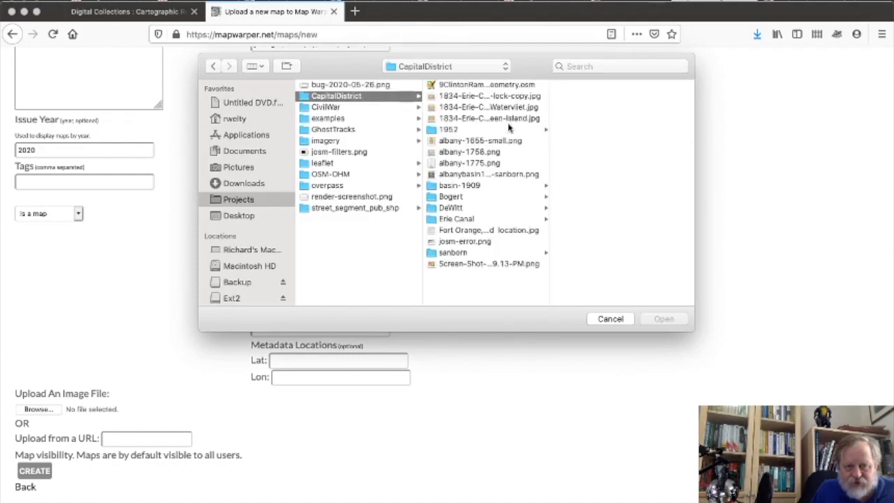
pyautogui.click(473, 220)
pyautogui.click(579, 85)
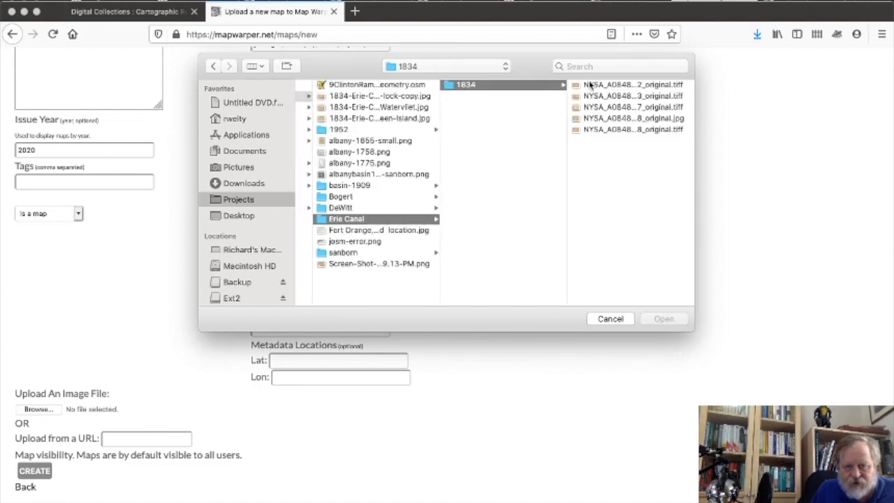
pyautogui.click(617, 119)
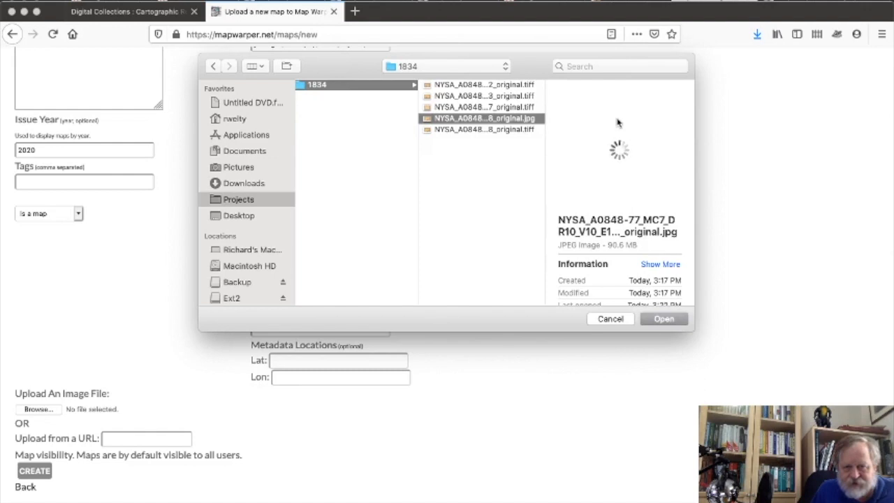
pyautogui.click(663, 319)
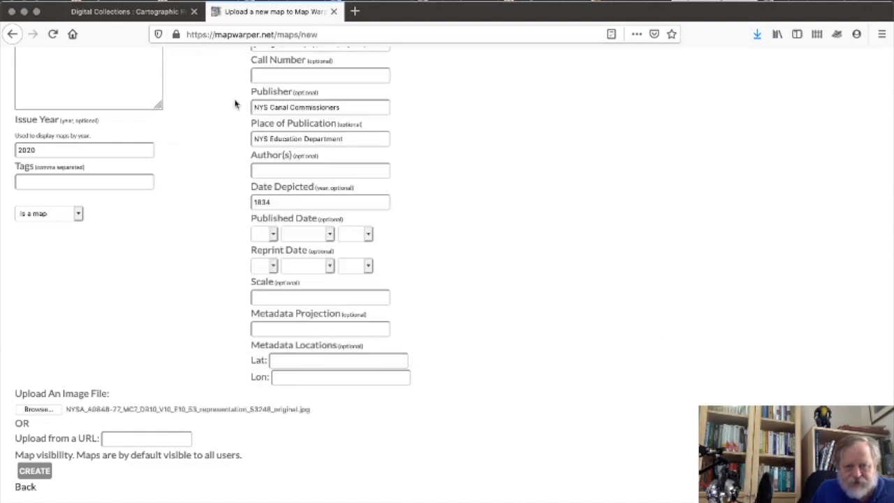
# Change the Issue Year from 2020 to 1834.
pyautogui.scroll(2, 233, 102)
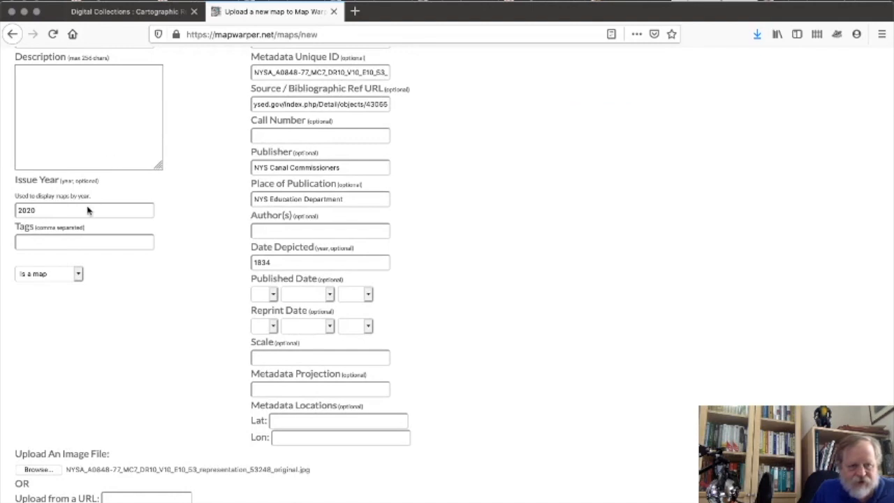
pyautogui.scroll(1, 87, 209)
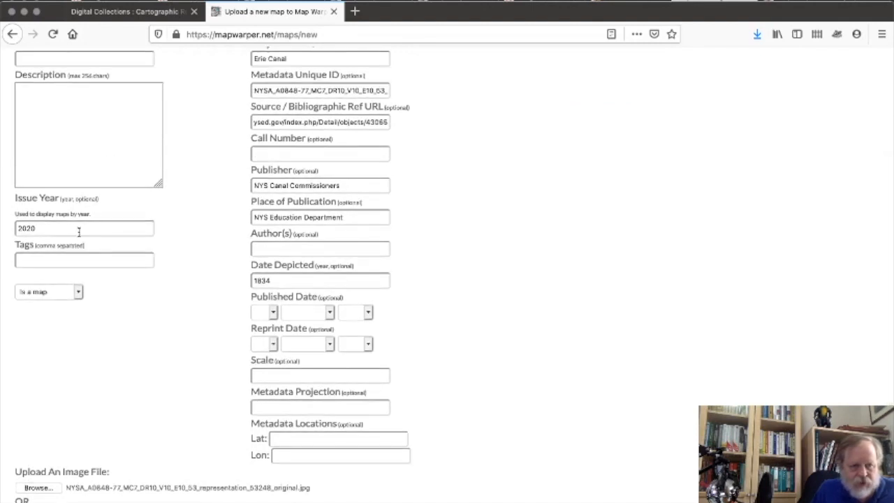
pyautogui.doubleClick(79, 228)
pyautogui.write('1834')
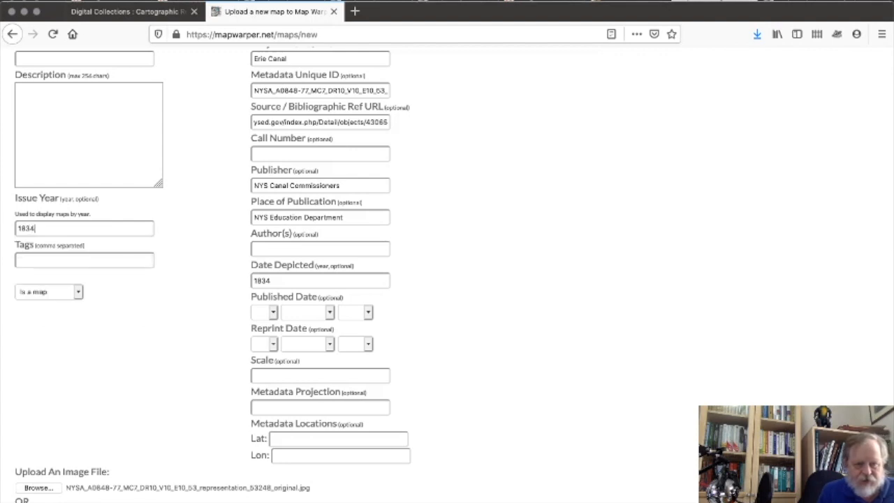
# Enter 'Erie Canal Albany Terminus 1834' as the map description and select it for copying.
pyautogui.click(52, 113)
pyautogui.scroll(3, 52, 113)
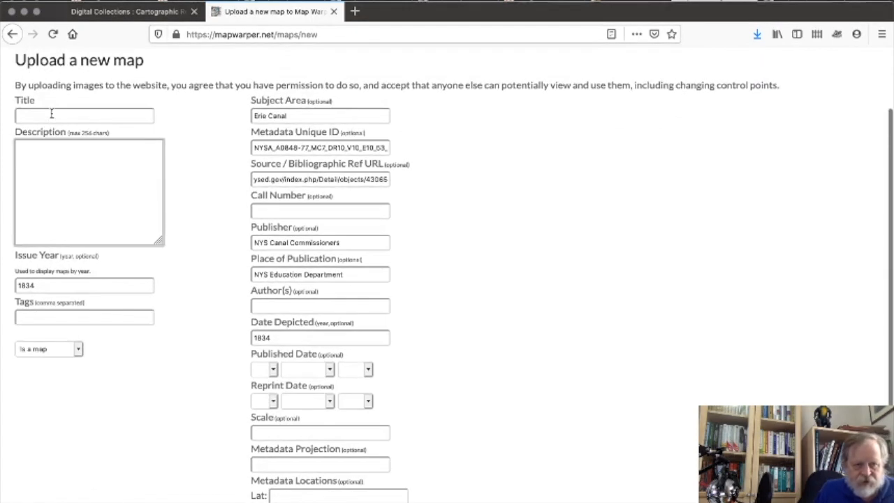
pyautogui.write('Erie')
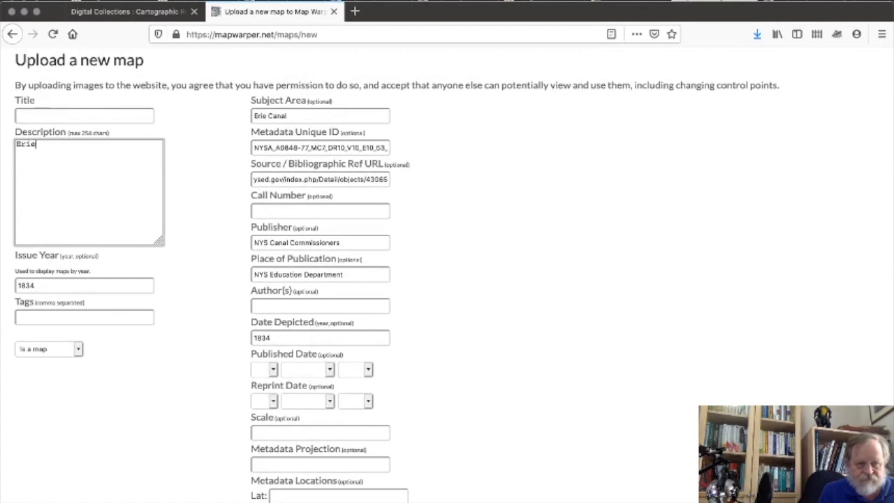
pyautogui.write(' Canal Albany Terminus 1834')
pyautogui.moveTo(44, 155); pyautogui.dragTo(11, 147)
pyautogui.press('super+c')
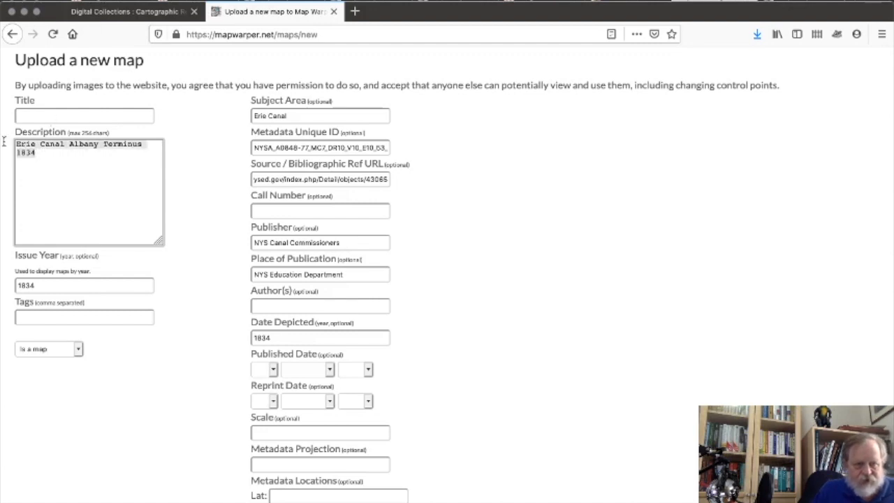
# Paste the same text as the title and create the new map.
pyautogui.click(56, 112)
pyautogui.press('super+v')
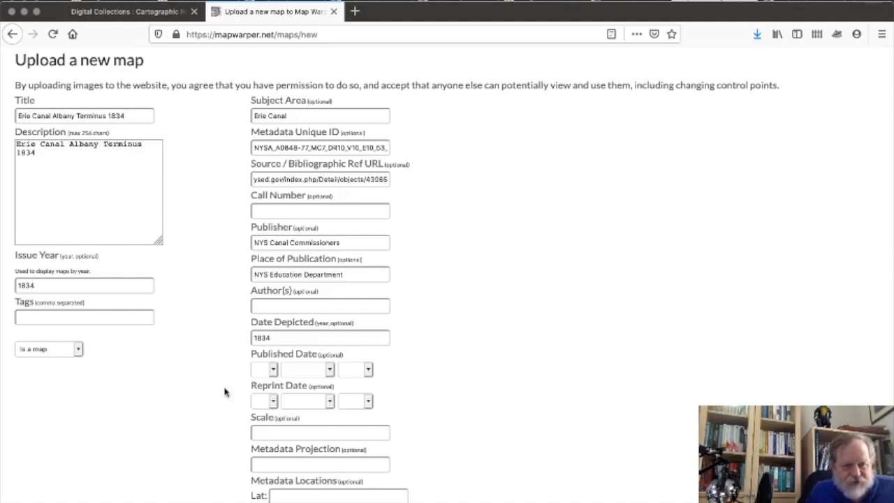
pyautogui.scroll(-3, 225, 391)
pyautogui.click(38, 475)
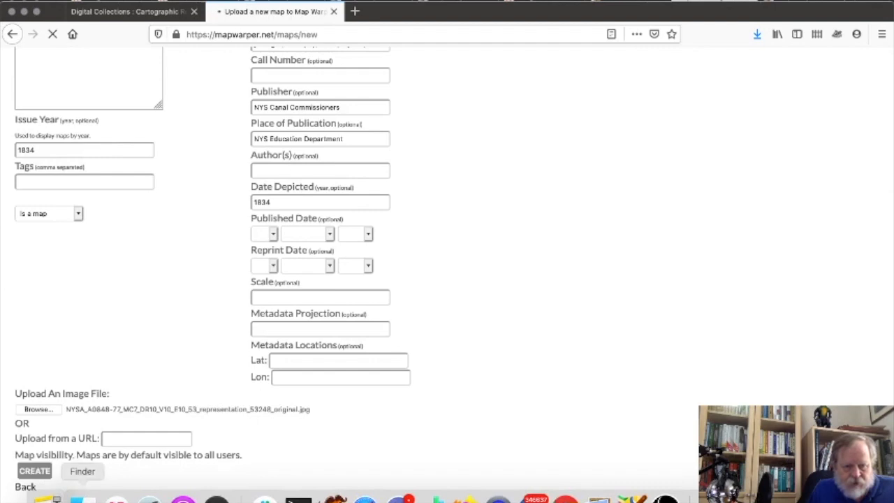
# Tag the uploaded 1834 original jpg green in Finder.
pyautogui.click(81, 497)
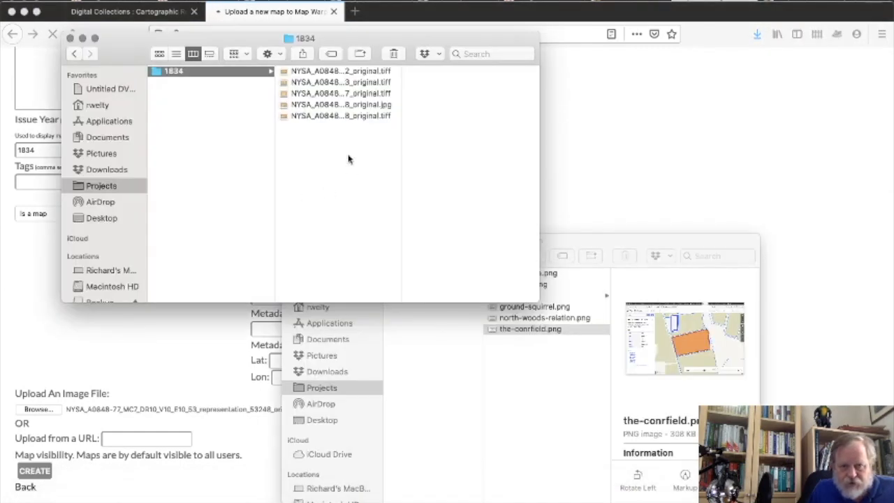
pyautogui.rightClick(346, 106)
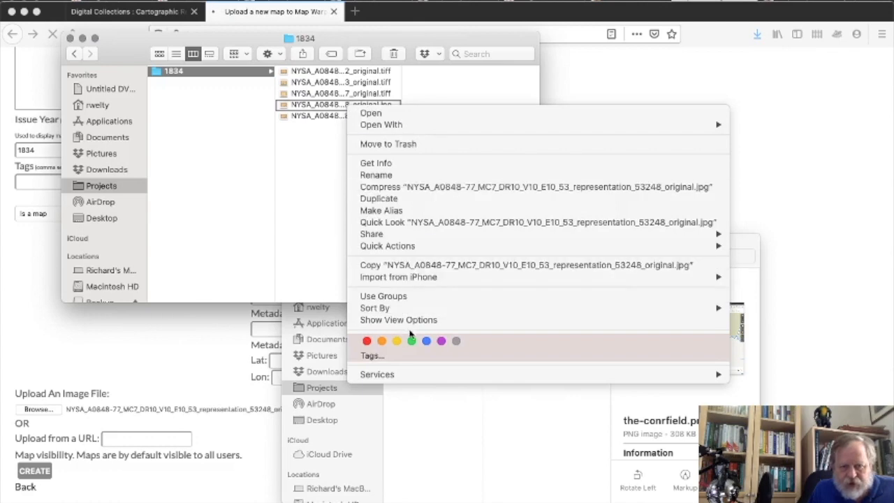
pyautogui.click(411, 340)
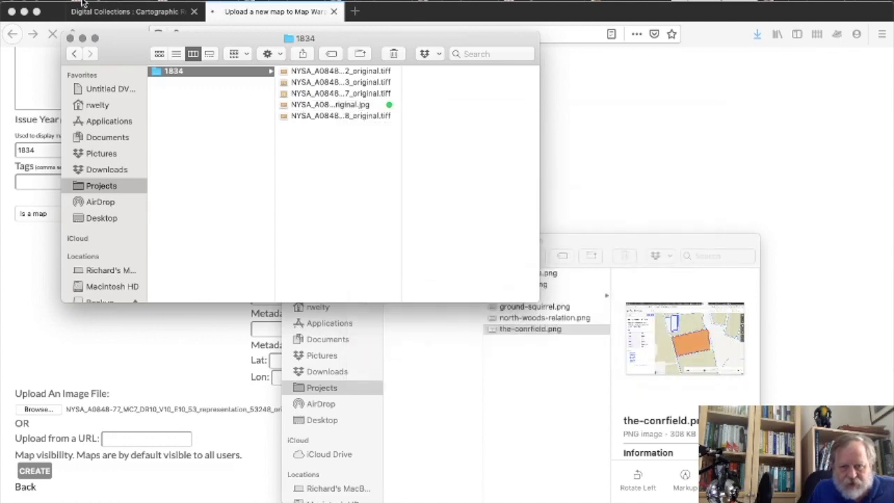
# Minimise the 1834 and Antietam Finder windows.
pyautogui.click(82, 38)
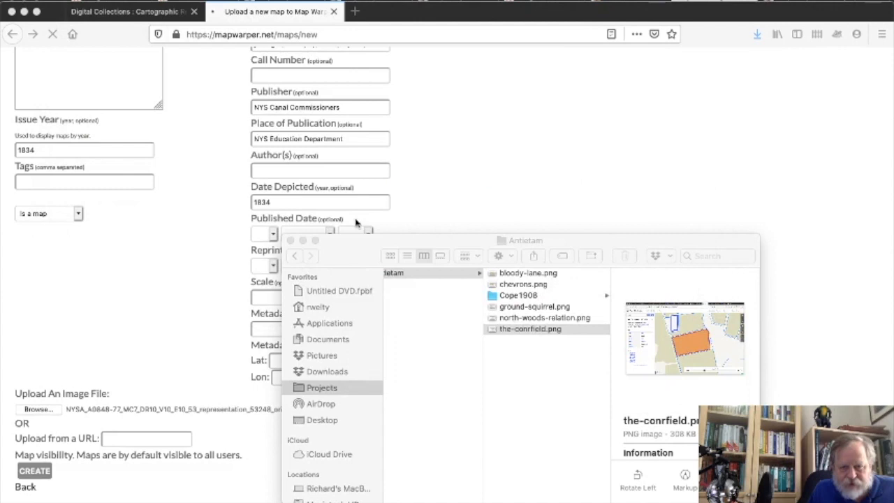
pyautogui.click(296, 237)
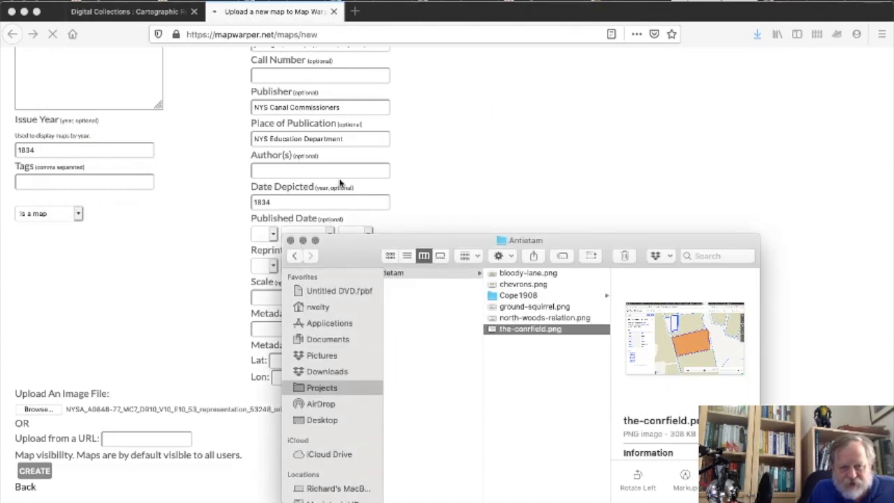
pyautogui.click(303, 240)
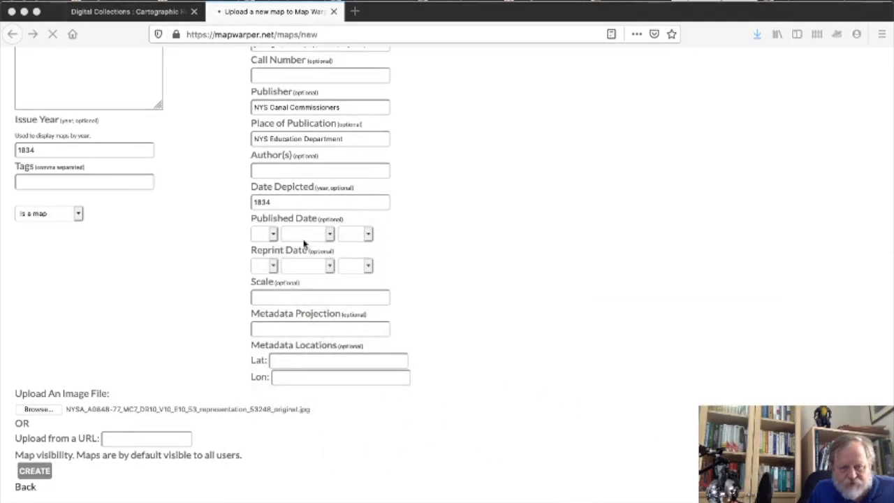
# Scroll back up the upload form to review the Erie Canal Albany Terminus 1834 metadata.
pyautogui.scroll(3, 515, 172)
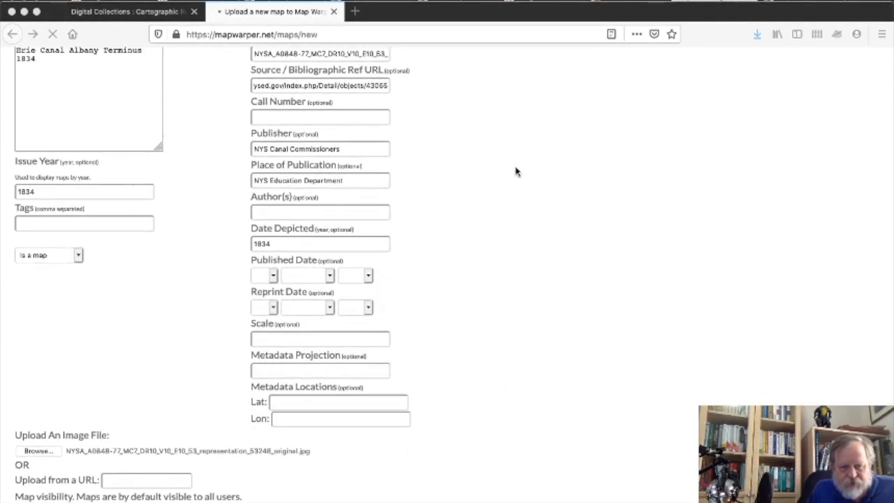
pyautogui.scroll(5, 530, 182)
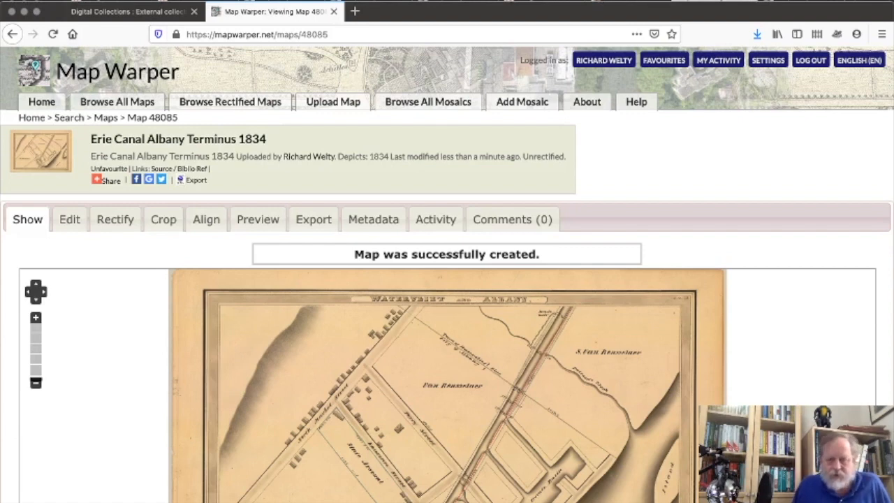
# Pan across the enlarged 1834 scan on the Show tab and zoom out three levels.
pyautogui.scroll(-1, 670, 398)
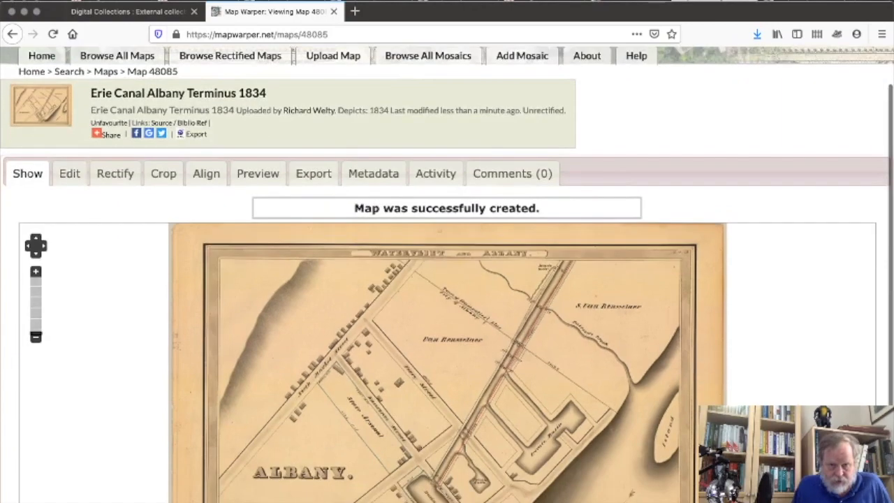
pyautogui.scroll(-3, 103, 479)
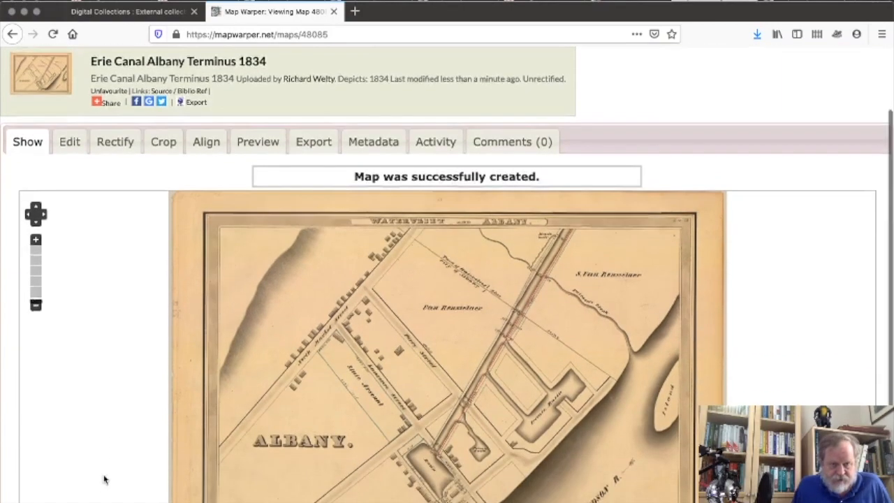
pyautogui.scroll(1, 105, 479)
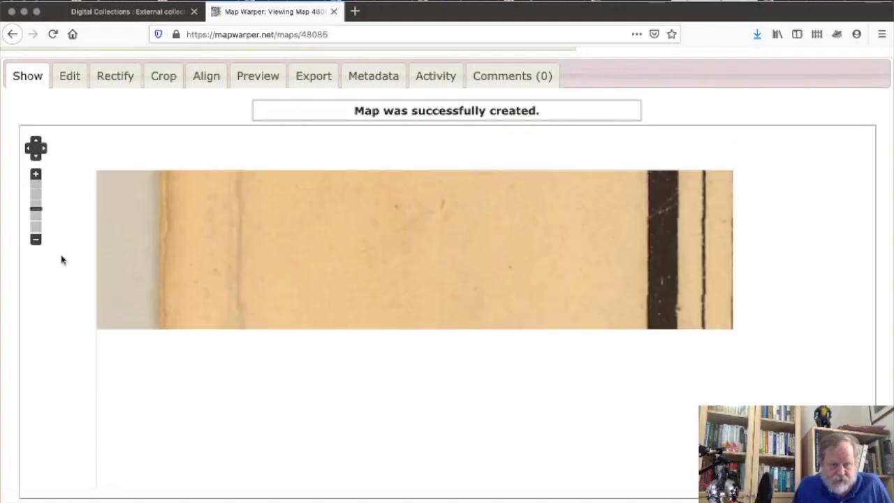
pyautogui.moveTo(766, 314); pyautogui.dragTo(187, 361)
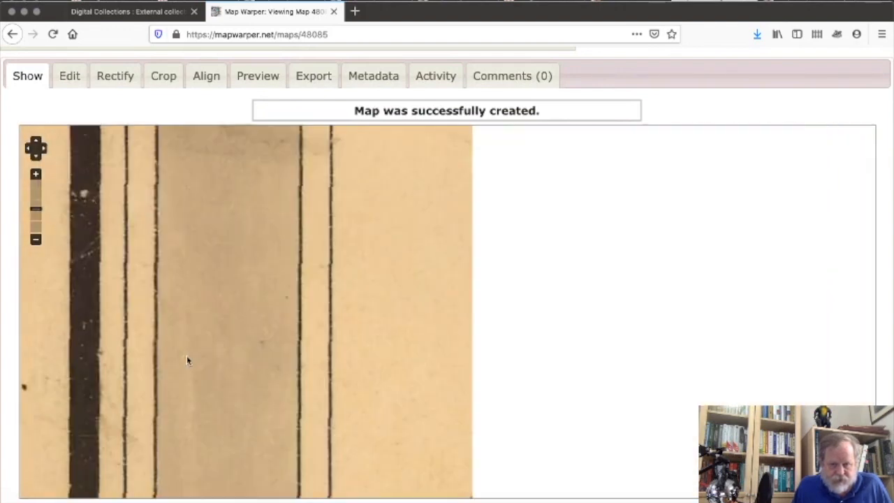
pyautogui.click(35, 240)
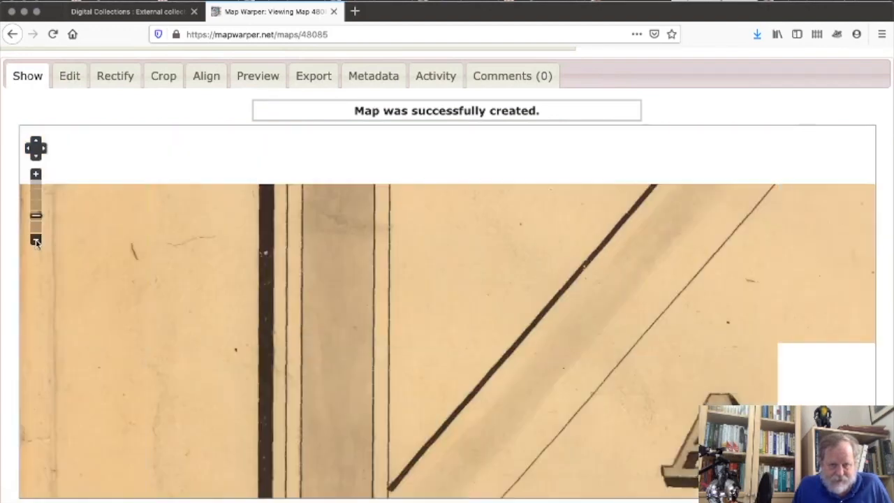
pyautogui.click(35, 240)
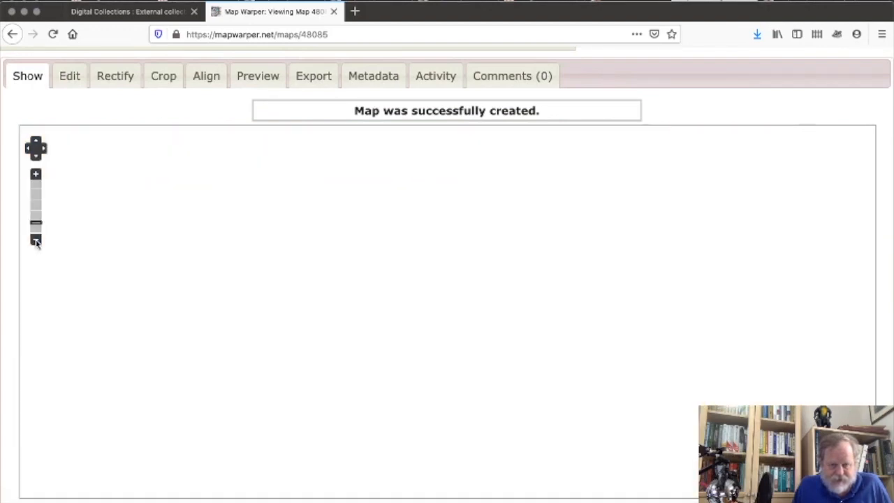
pyautogui.click(36, 240)
# Pan the scan to its streets and canal area, then switch to the Rectify view.
pyautogui.moveTo(758, 351); pyautogui.dragTo(308, 300)
pyautogui.moveTo(618, 367); pyautogui.dragTo(649, 480)
pyautogui.moveTo(580, 217); pyautogui.dragTo(534, 345)
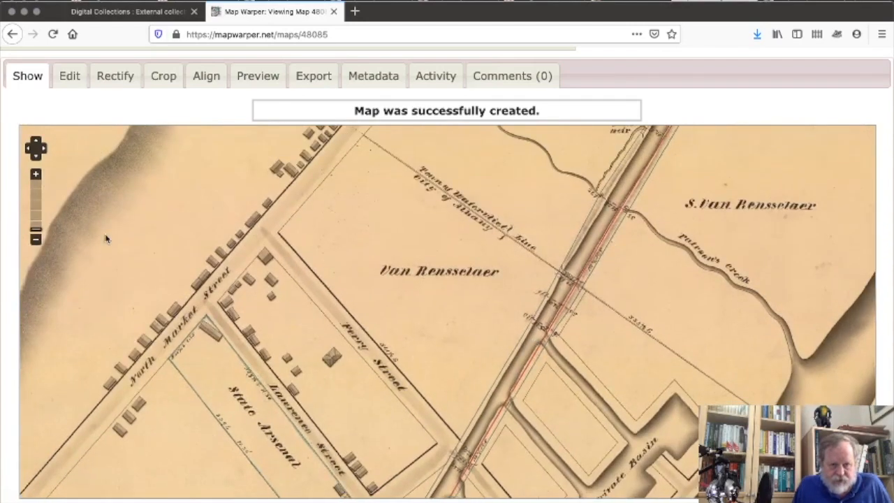
pyautogui.click(111, 77)
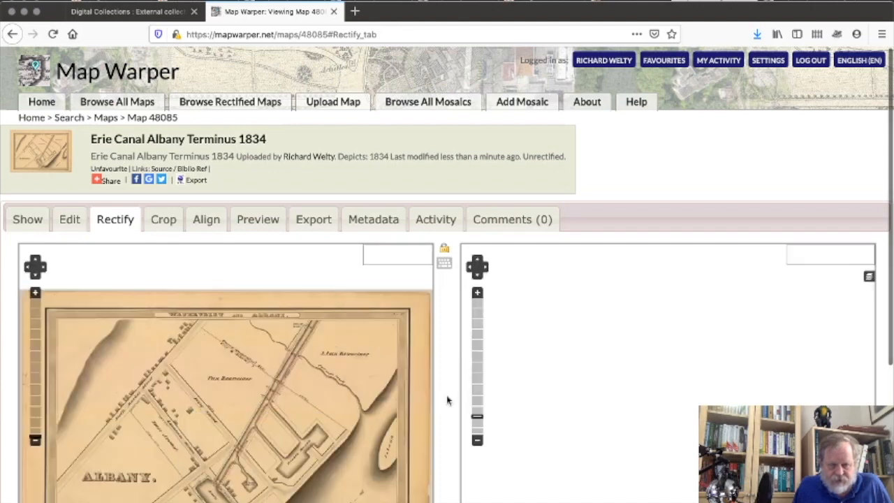
# Move the world-view reference map over to North America and zoom in.
pyautogui.scroll(-3, 448, 400)
pyautogui.scroll(-2, 448, 400)
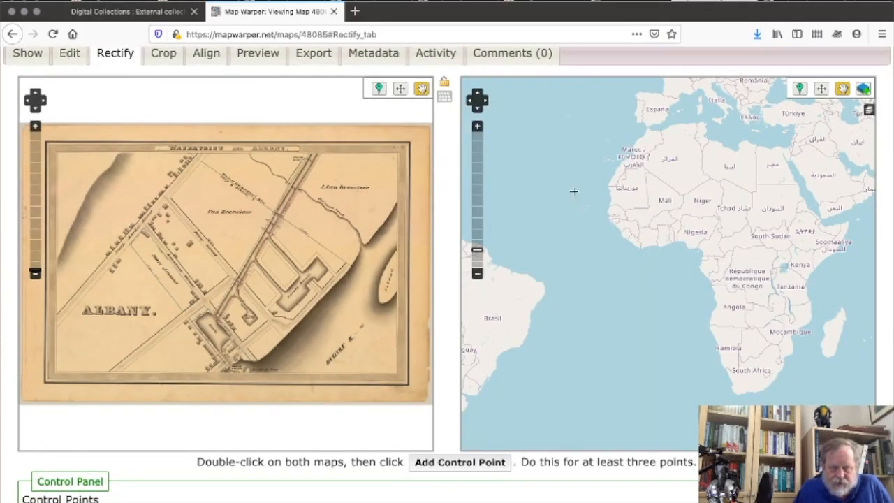
pyautogui.moveTo(558, 181); pyautogui.dragTo(746, 337)
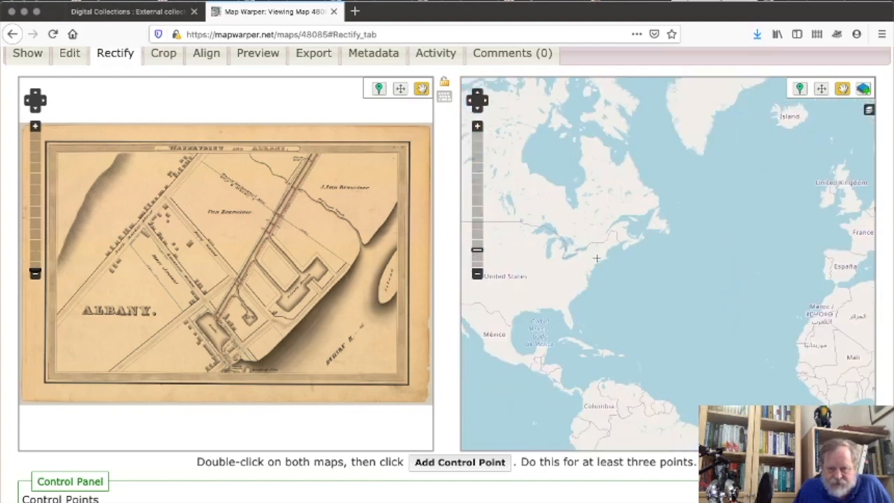
pyautogui.scroll(1, 597, 258)
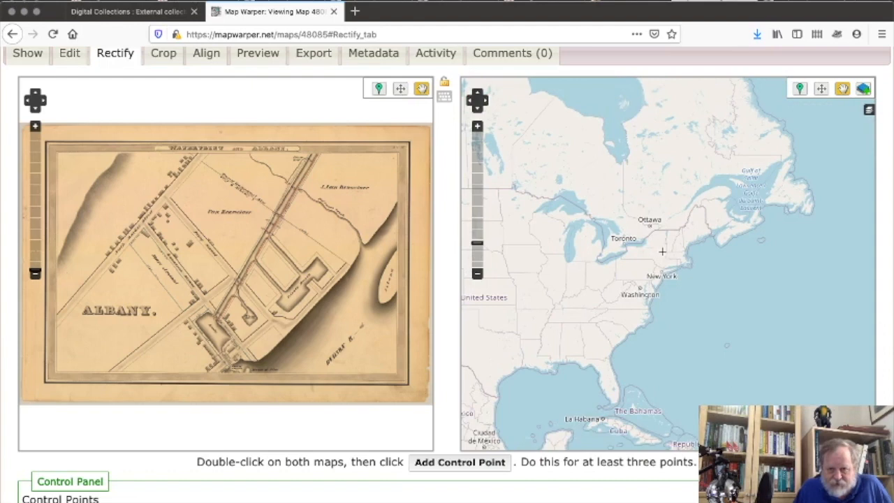
pyautogui.scroll(1, 662, 251)
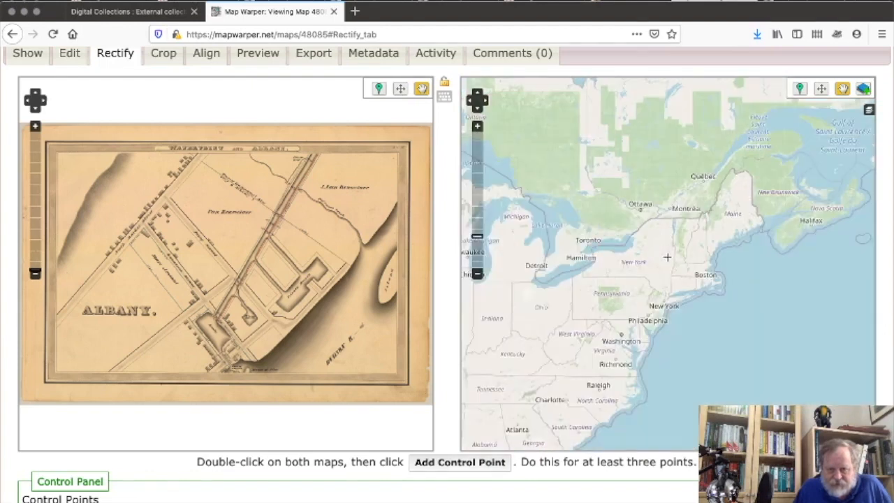
pyautogui.scroll(1, 667, 263)
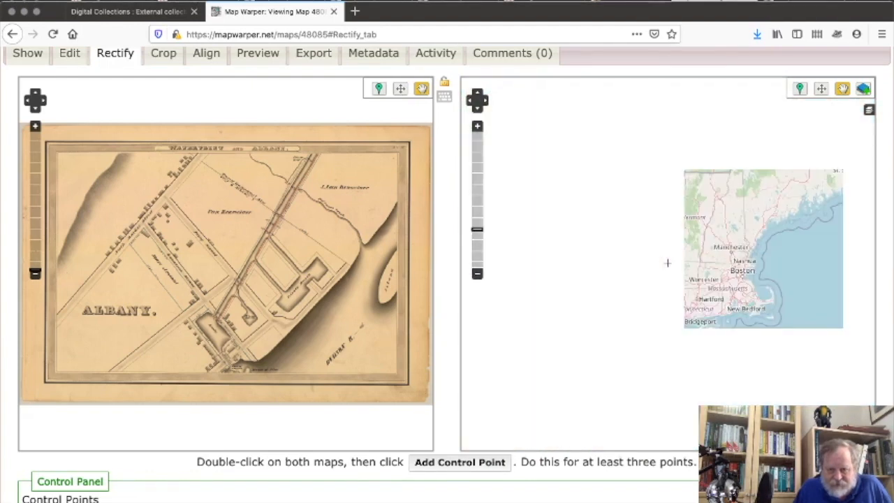
pyautogui.scroll(1, 667, 271)
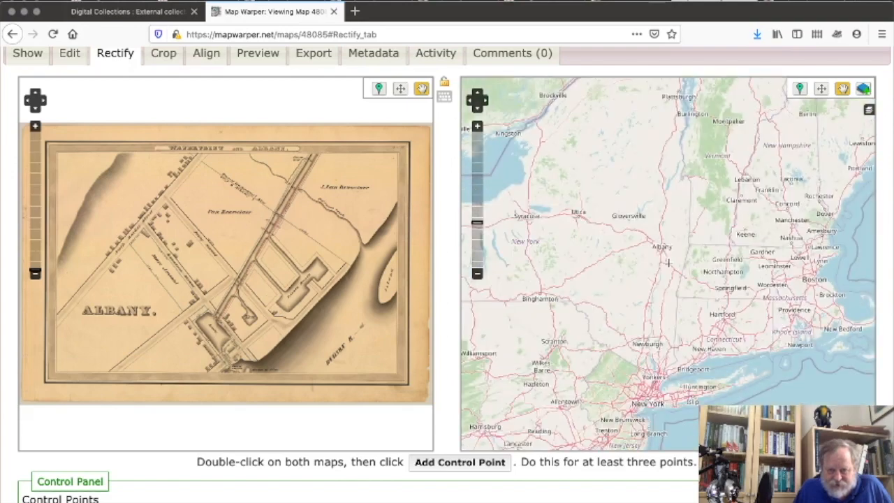
# Zoom the reference map down to downtown Albany's Hudson River waterfront along I-787.
pyautogui.doubleClick(667, 250)
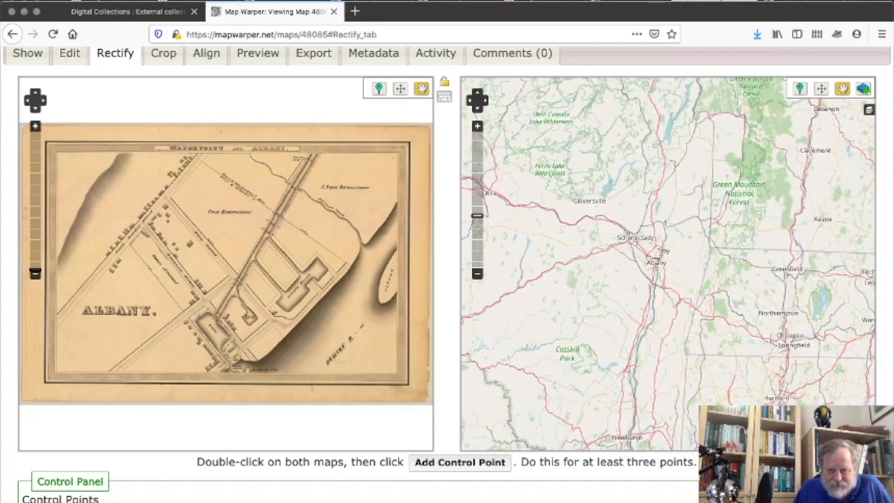
pyautogui.doubleClick(655, 269)
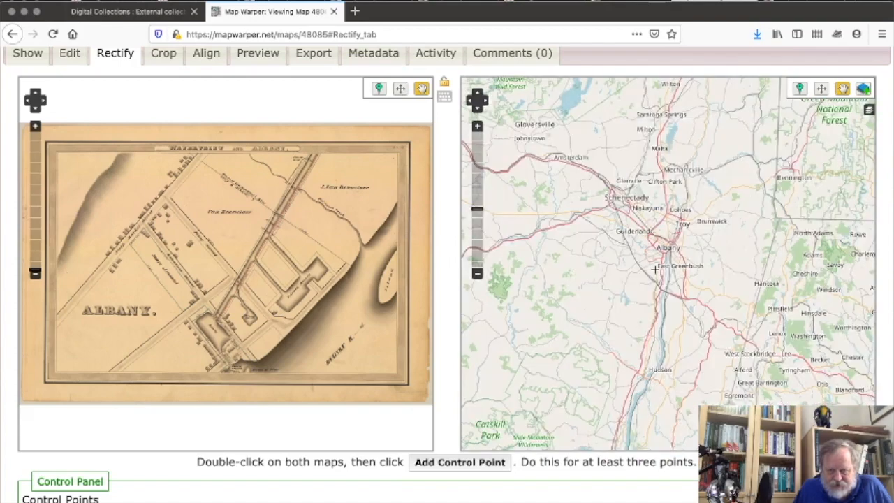
pyautogui.doubleClick(668, 253)
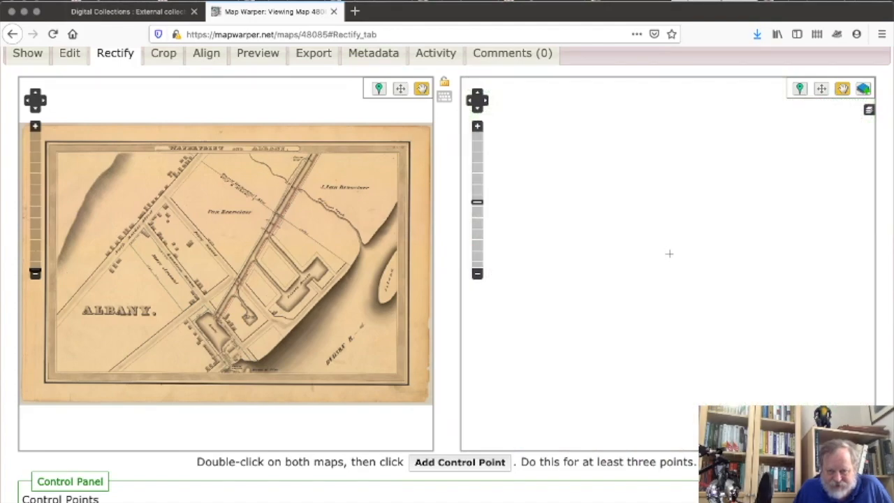
pyautogui.doubleClick(669, 247)
pyautogui.doubleClick(670, 246)
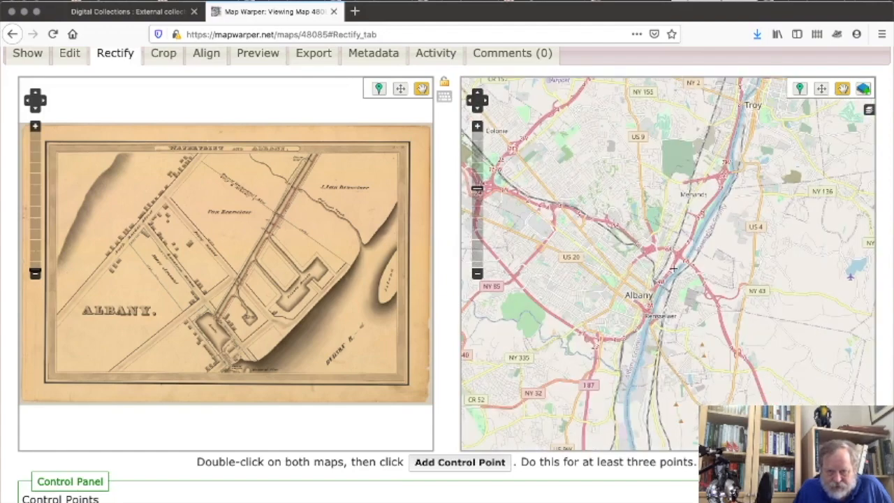
pyautogui.doubleClick(673, 268)
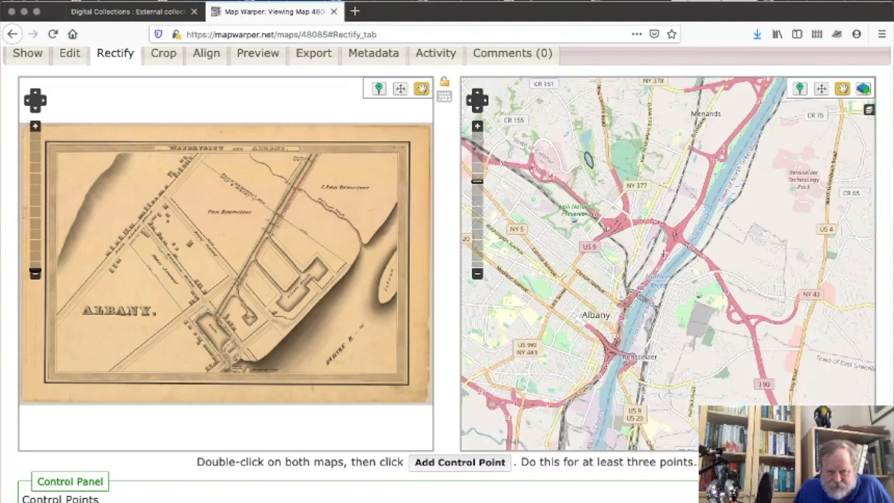
pyautogui.doubleClick(664, 257)
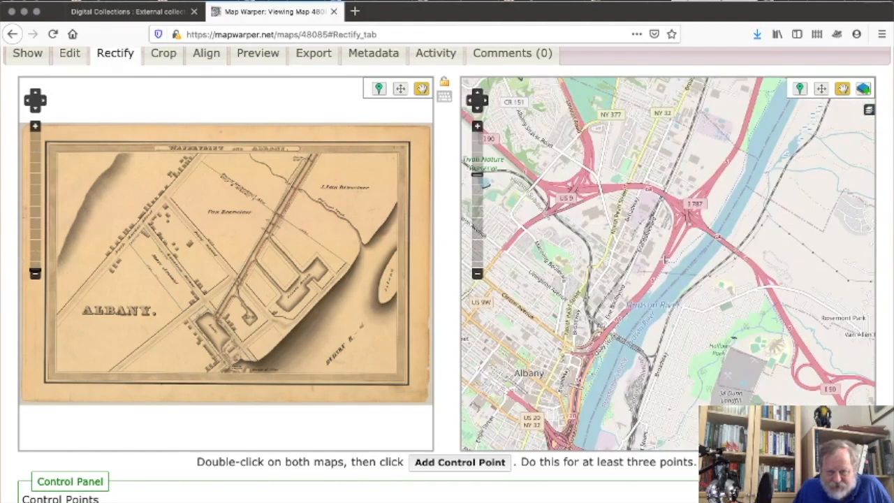
pyautogui.doubleClick(650, 292)
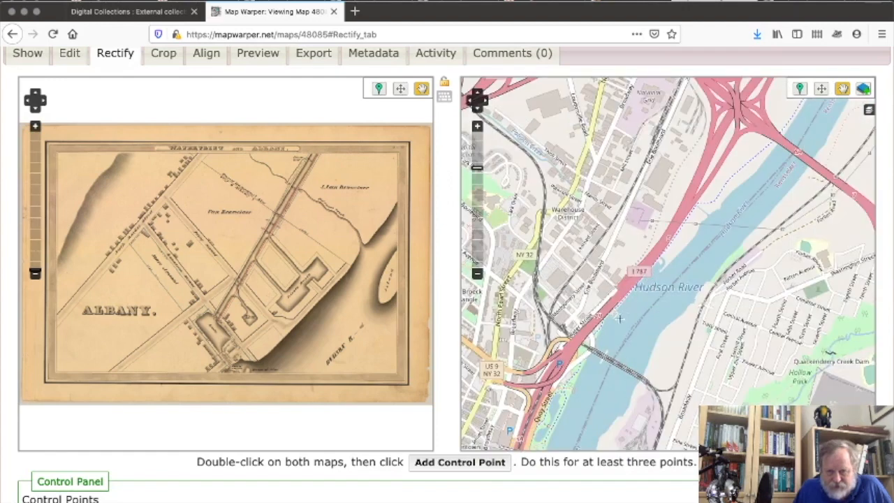
pyautogui.doubleClick(600, 317)
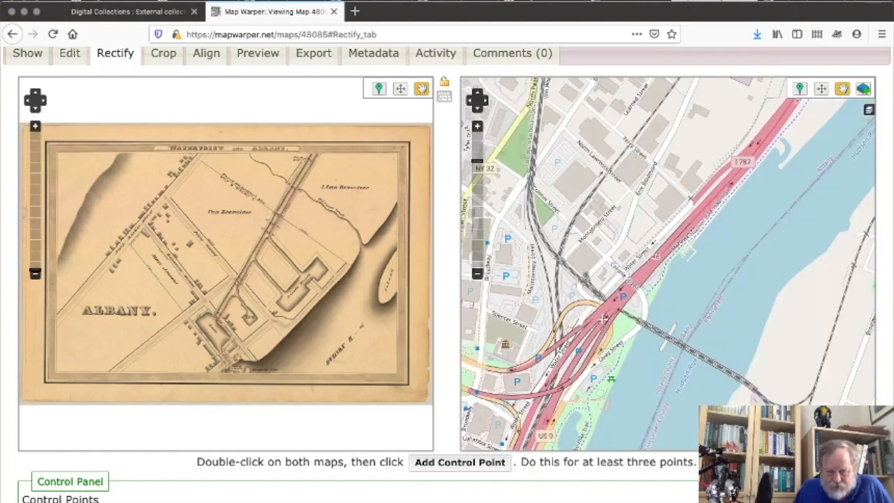
pyautogui.moveTo(632, 284); pyautogui.dragTo(647, 322)
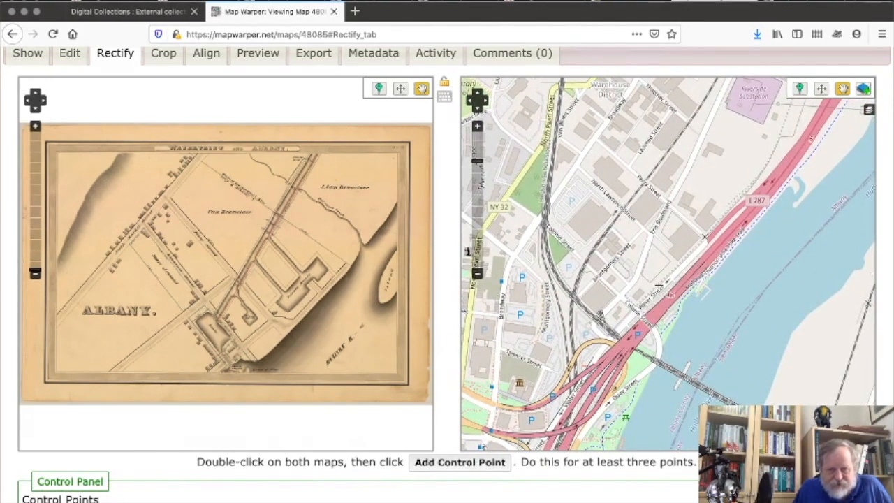
# Pan the modern map past Ferry Street, North Lawrence Street and Erie Boulevard to Broadway.
pyautogui.scroll(1, 657, 284)
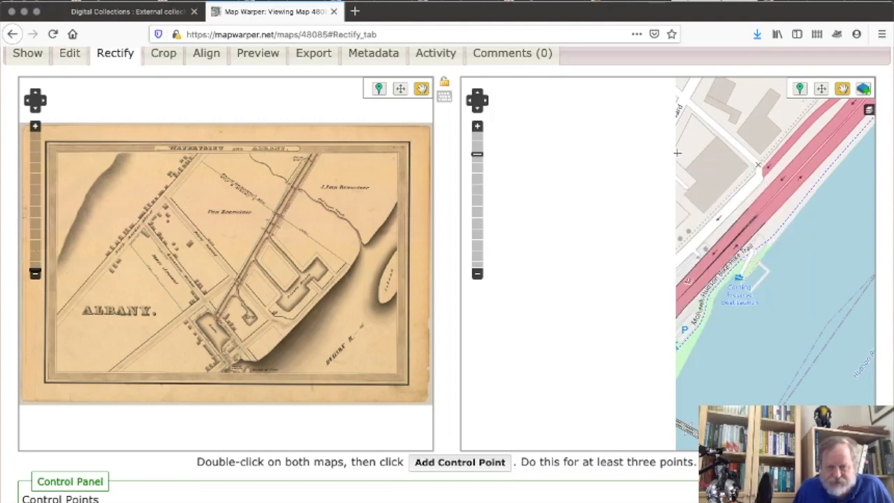
pyautogui.moveTo(681, 161); pyautogui.dragTo(644, 250)
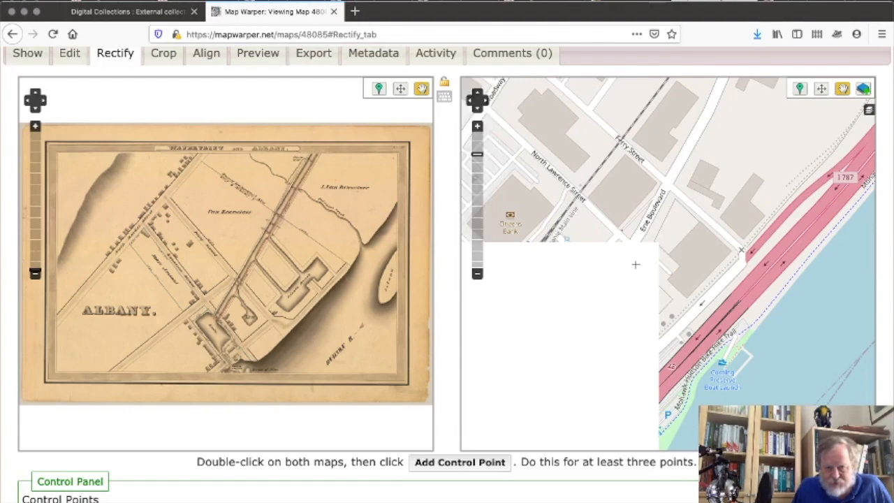
pyautogui.moveTo(635, 264); pyautogui.dragTo(660, 213)
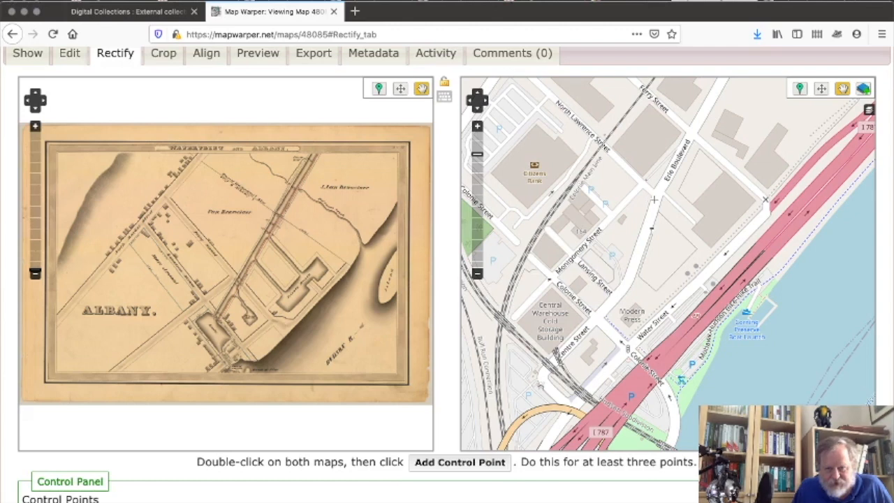
pyautogui.scroll(1, 654, 199)
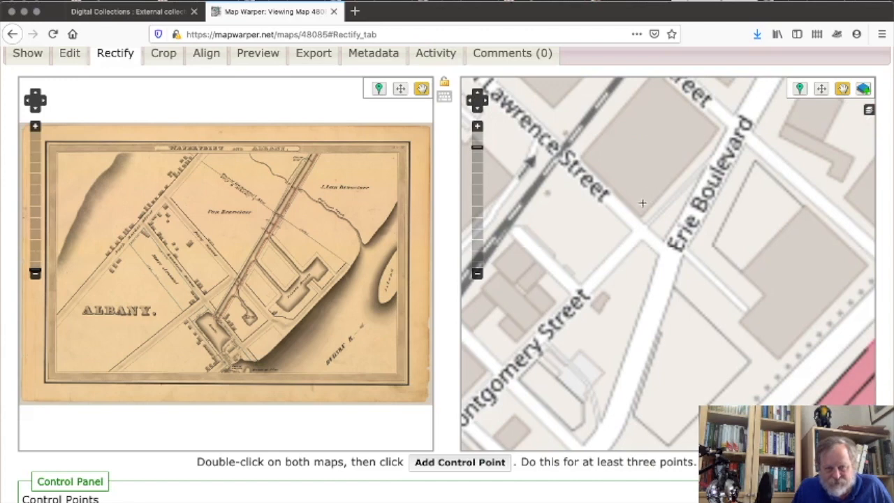
pyautogui.moveTo(640, 208); pyautogui.dragTo(711, 380)
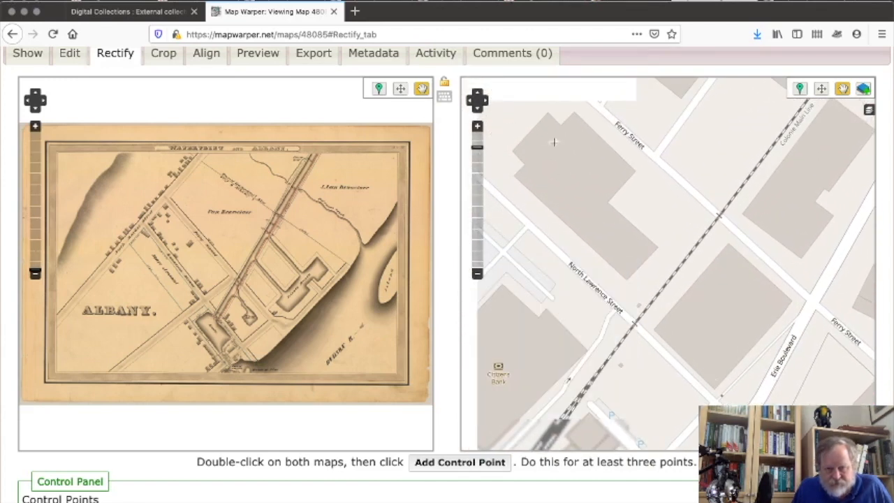
pyautogui.moveTo(596, 180); pyautogui.dragTo(686, 257)
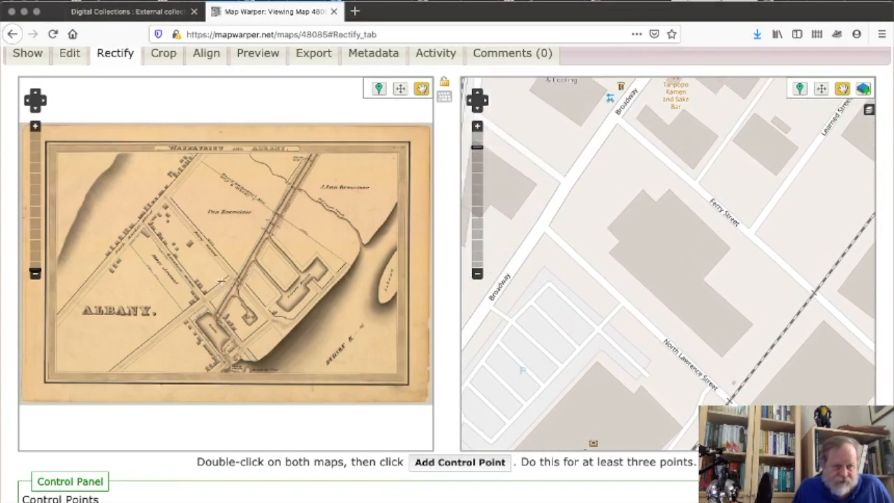
# Zoom the 1834 scan in on North Market Street at Ferry Street and select the Add Control Point tool.
pyautogui.scroll(1, 170, 209)
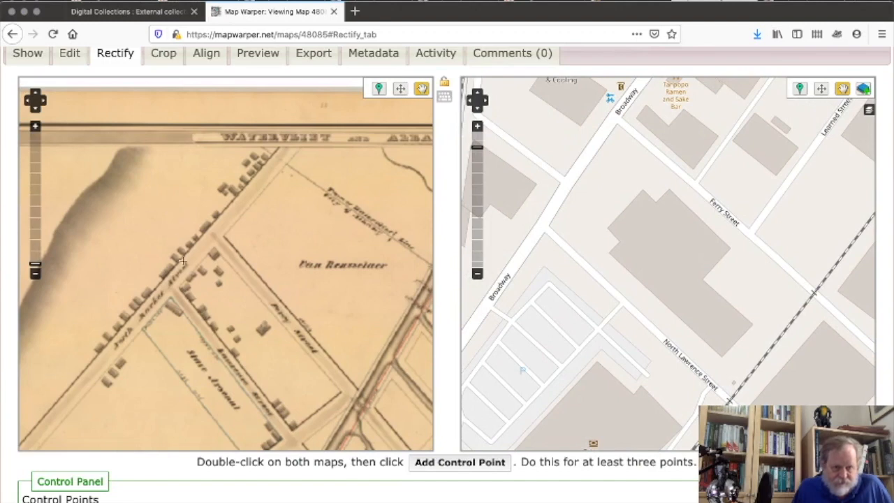
pyautogui.scroll(1, 197, 273)
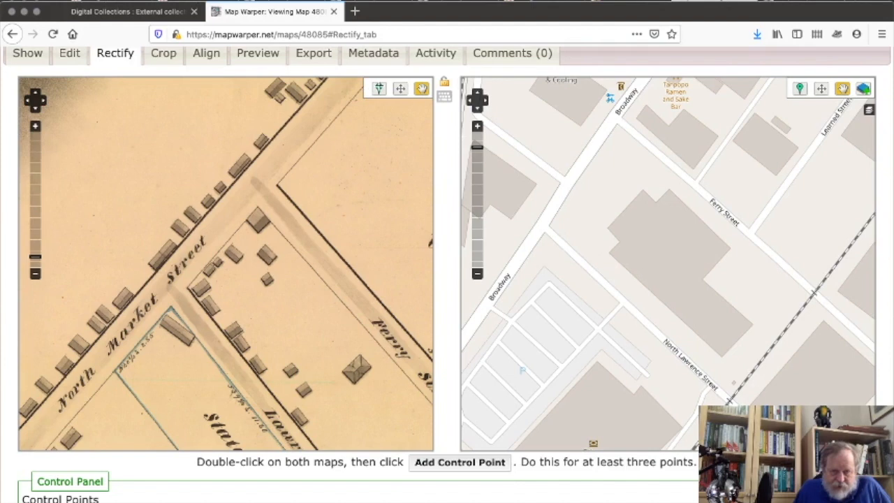
pyautogui.click(378, 88)
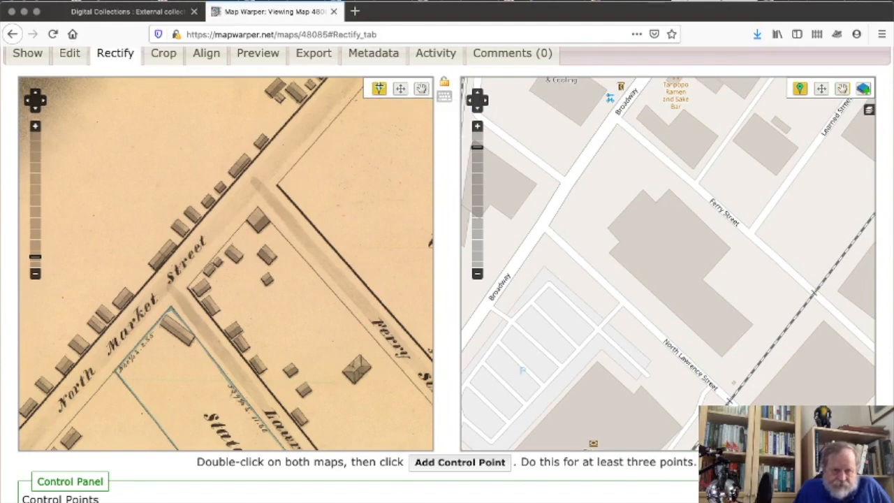
# Save two control points, each linking a North Market Street corner on the scan to a Broadway spot.
pyautogui.doubleClick(170, 280)
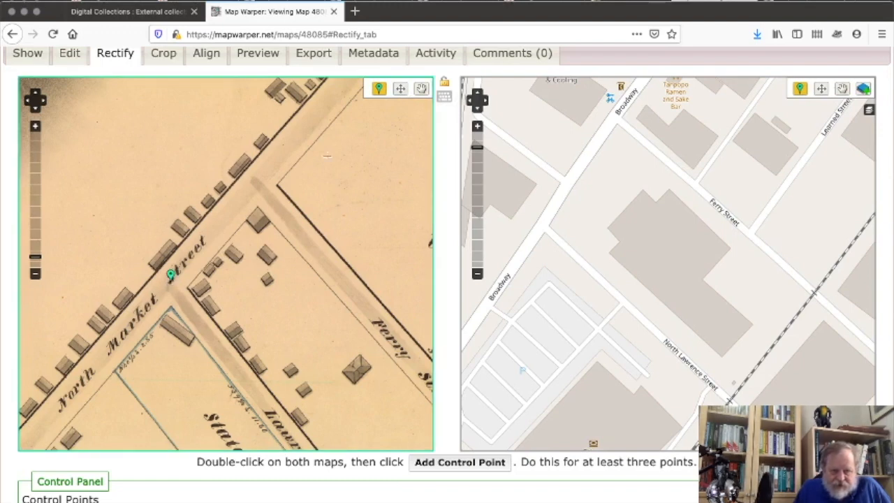
pyautogui.doubleClick(541, 223)
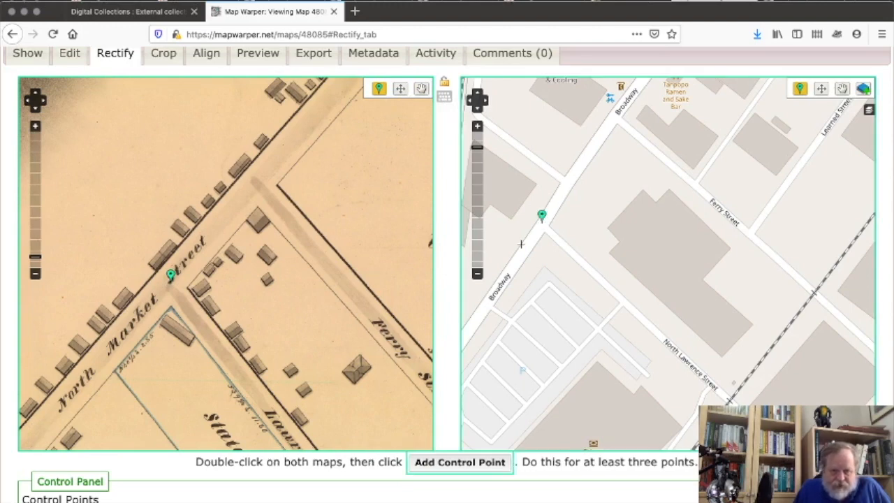
pyautogui.click(459, 464)
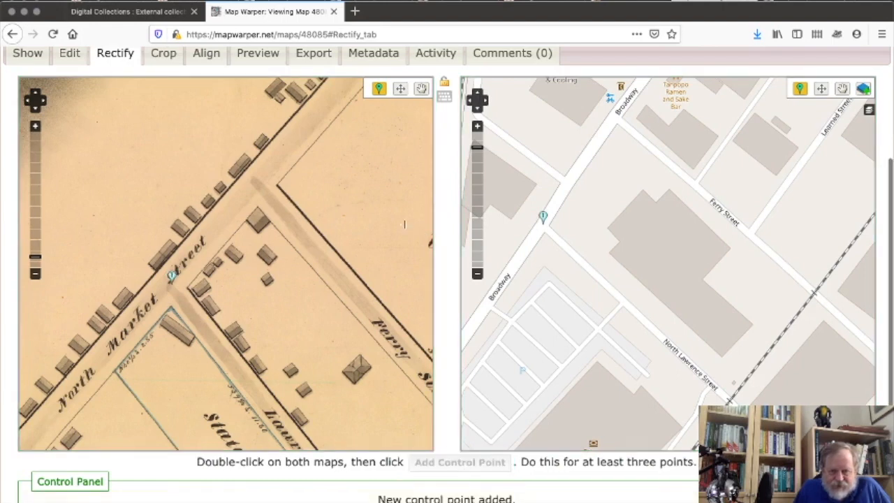
pyautogui.doubleClick(257, 179)
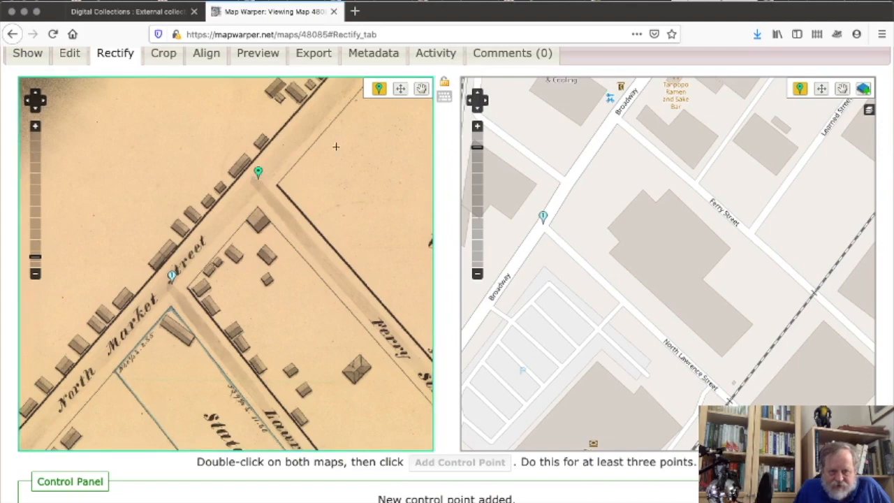
pyautogui.doubleClick(614, 110)
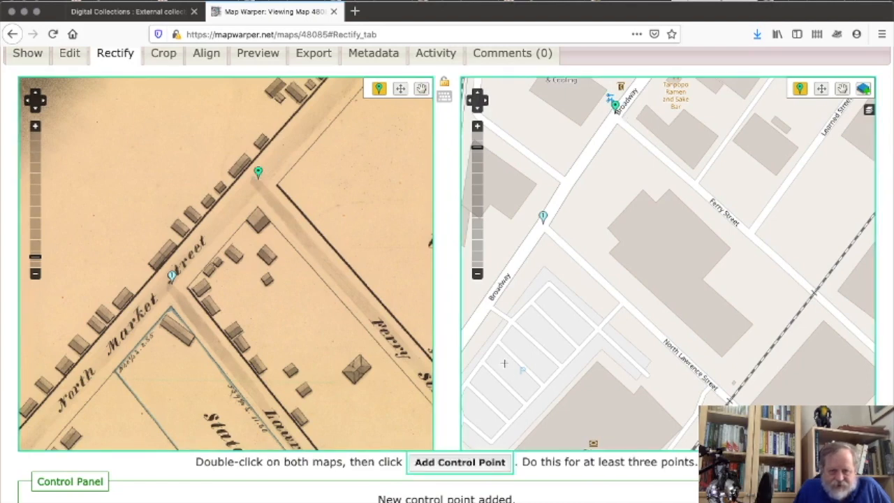
pyautogui.click(454, 465)
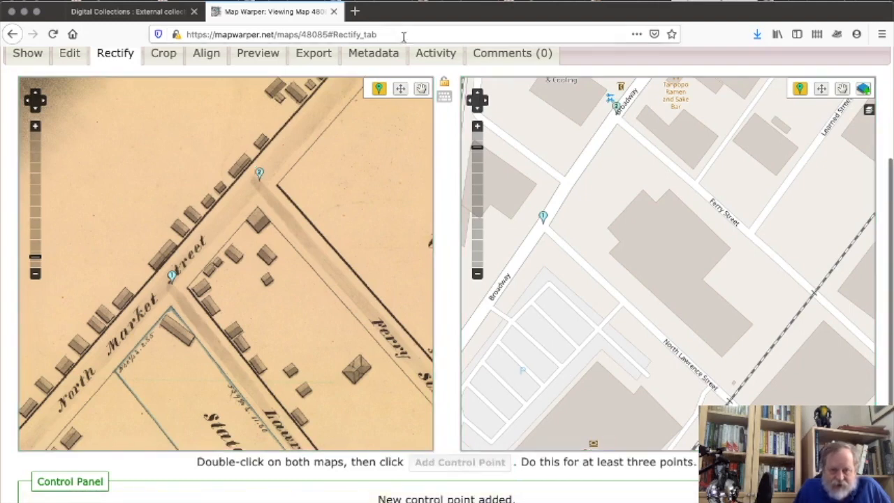
# Pan the scan to Lawrence Street and the Basin, and the modern map toward Erie Boulevard.
pyautogui.click(422, 89)
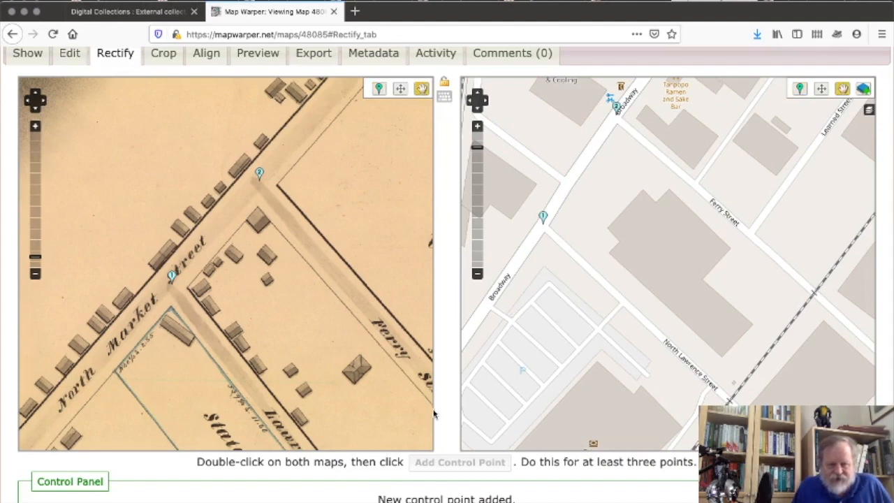
pyautogui.moveTo(358, 428); pyautogui.dragTo(248, 242)
pyautogui.moveTo(358, 385); pyautogui.dragTo(335, 220)
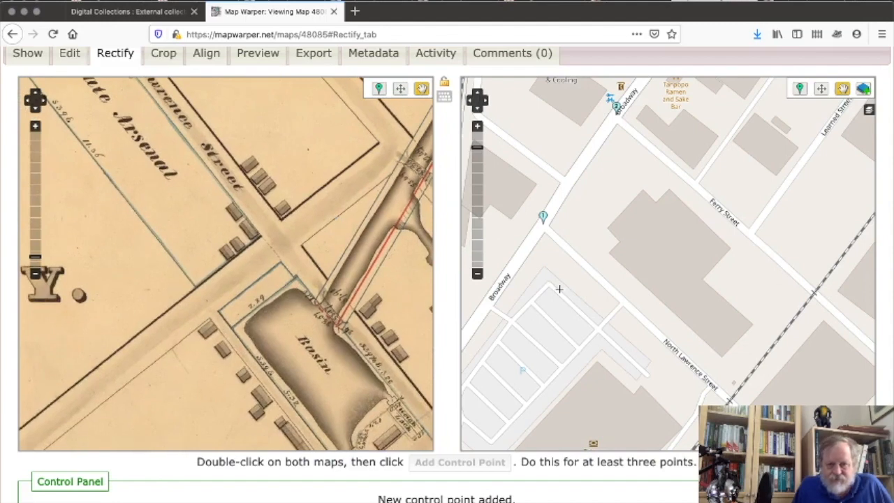
pyautogui.moveTo(691, 357); pyautogui.dragTo(597, 206)
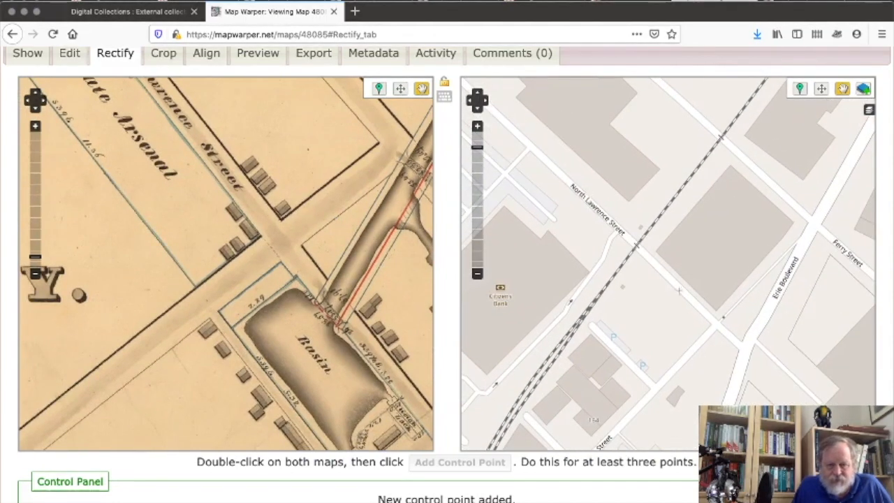
pyautogui.moveTo(710, 327); pyautogui.dragTo(645, 274)
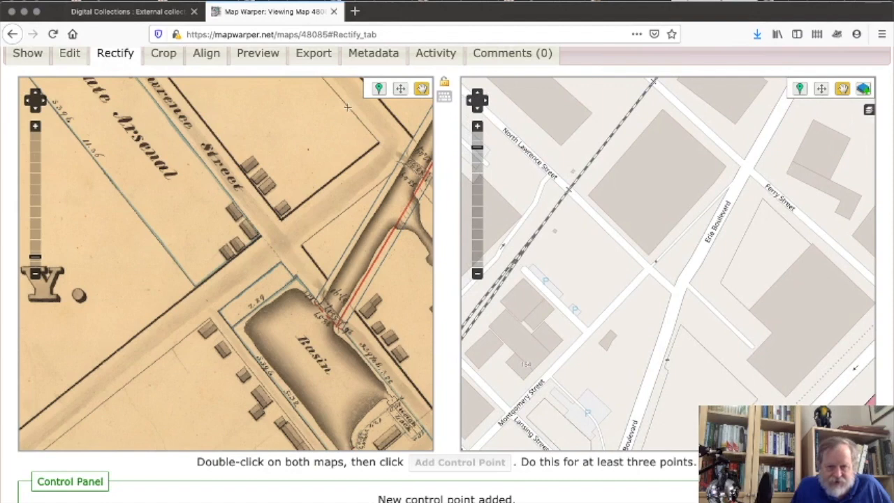
# Pair the street crossing above the Basin with the intersection near Erie Boulevard as a third control point.
pyautogui.click(378, 88)
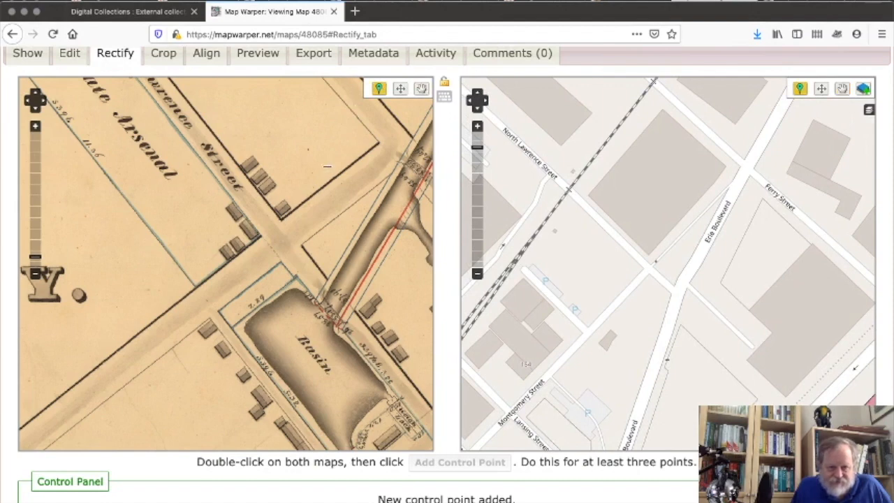
pyautogui.click(279, 241)
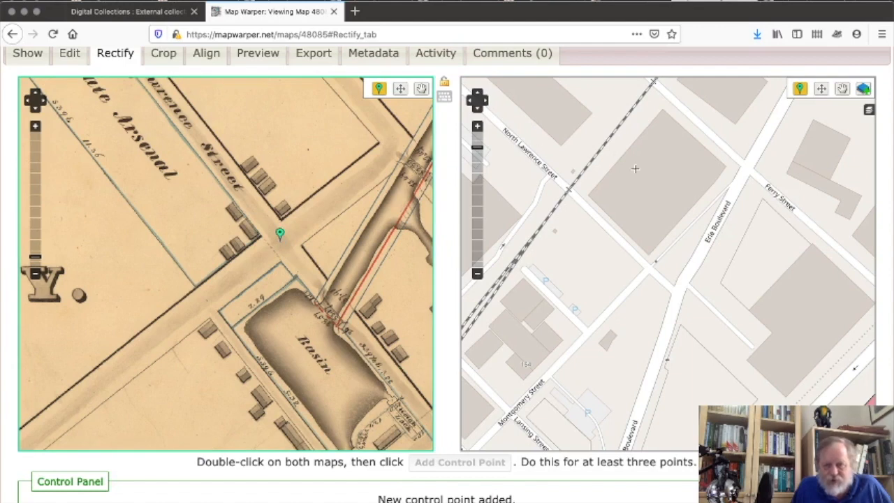
pyautogui.click(650, 269)
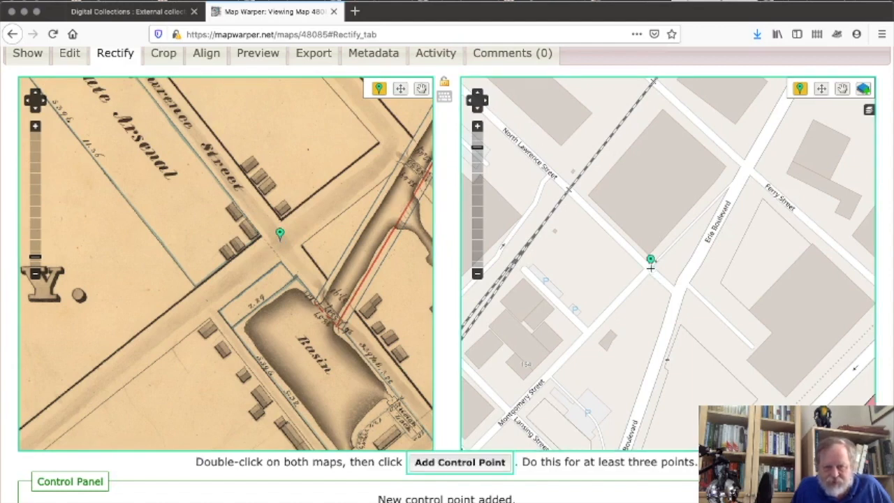
pyautogui.click(460, 463)
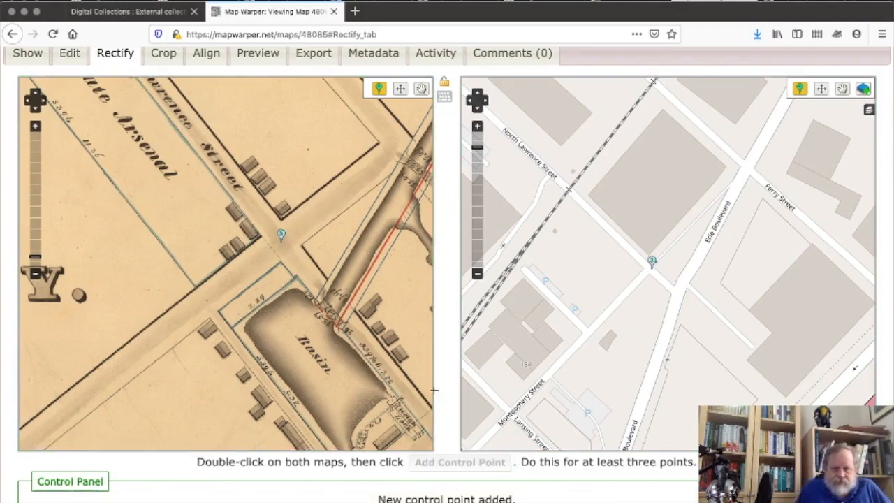
# Expand the Control Points table listing three pairs with image X/Y, longitude and latitude.
pyautogui.scroll(-3, 452, 421)
pyautogui.scroll(-3, 452, 421)
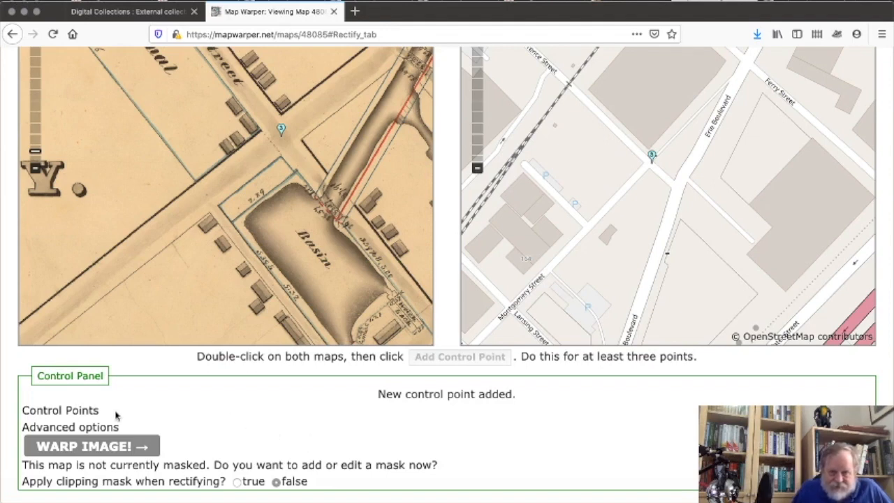
pyautogui.click(69, 413)
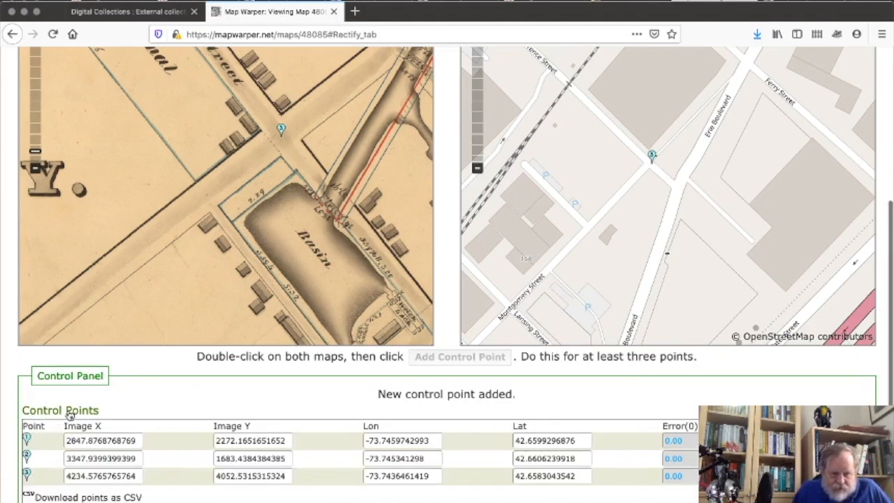
pyautogui.scroll(-2, 186, 399)
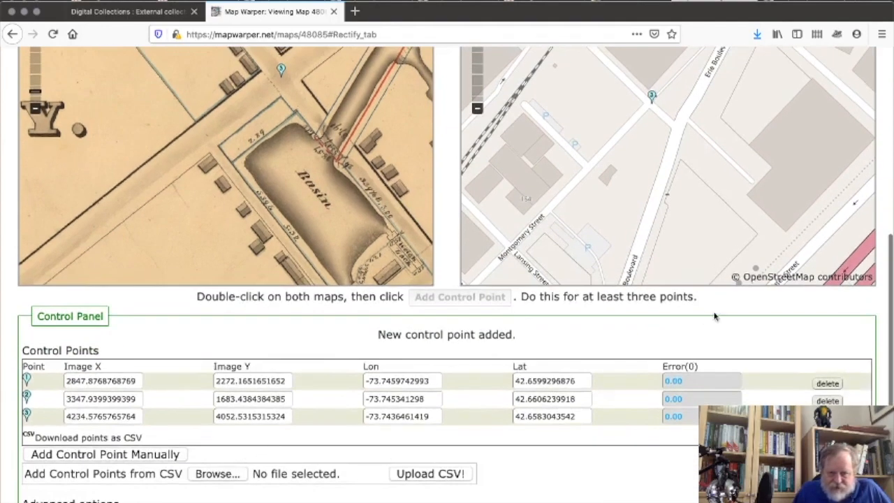
pyautogui.scroll(-1, 602, 458)
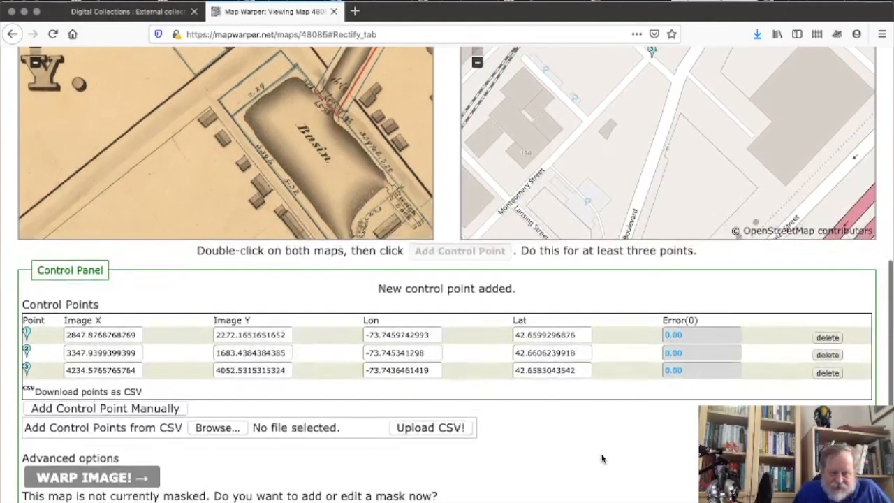
pyautogui.scroll(1, 602, 458)
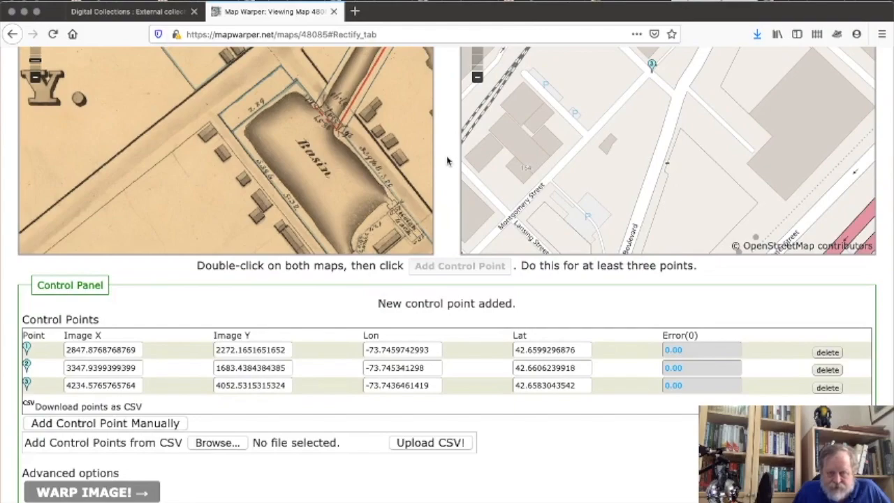
pyautogui.scroll(1, 448, 161)
pyautogui.scroll(5, 447, 161)
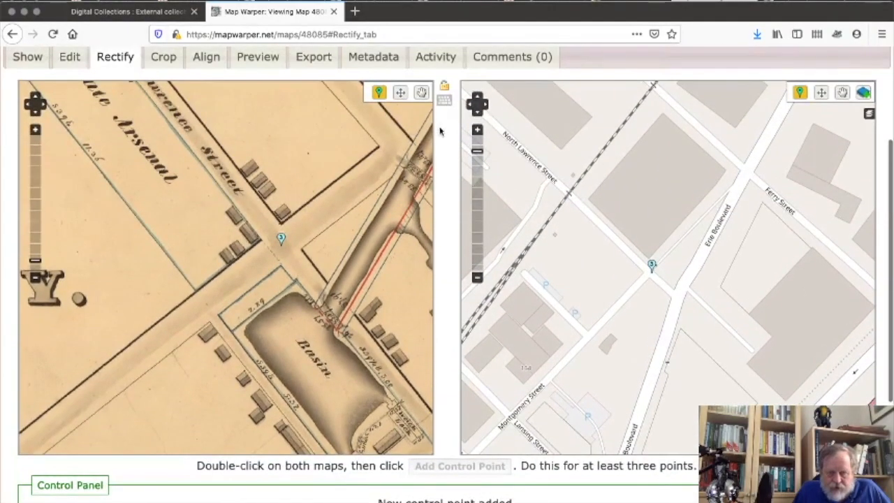
# Switch both maps back to panning and scroll down to the WARP IMAGE button.
pyautogui.click(421, 92)
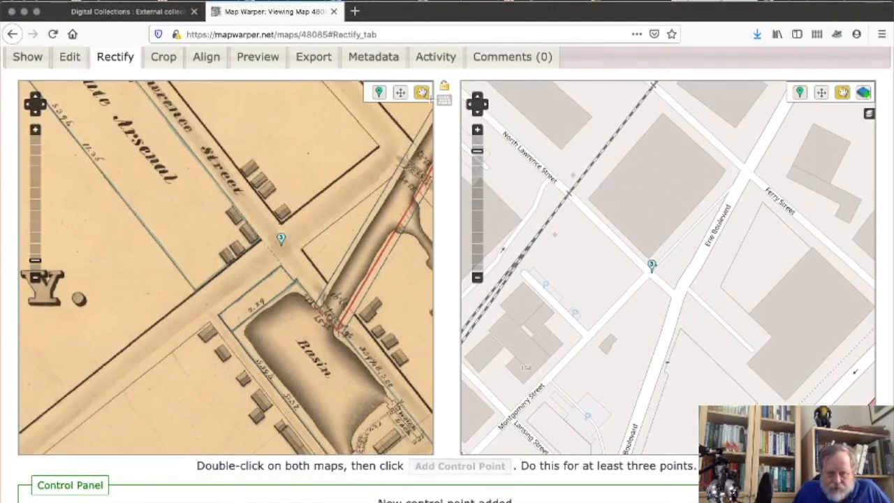
pyautogui.scroll(-3, 451, 414)
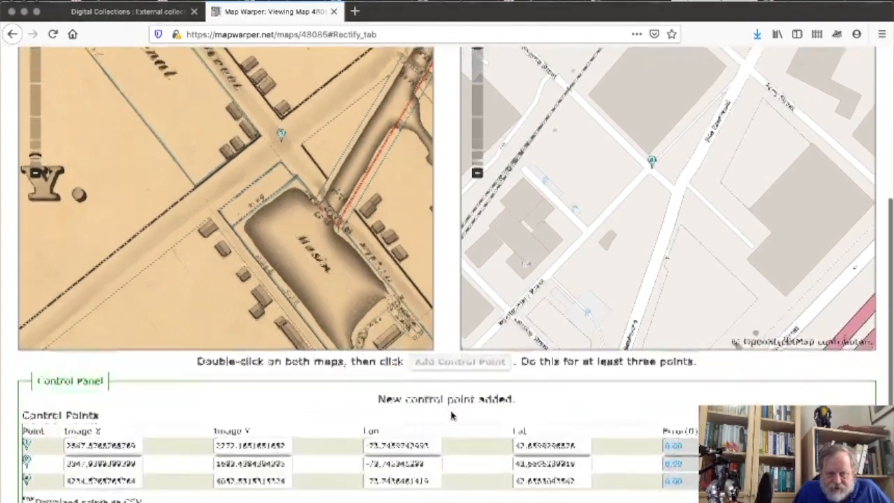
pyautogui.scroll(-3, 451, 415)
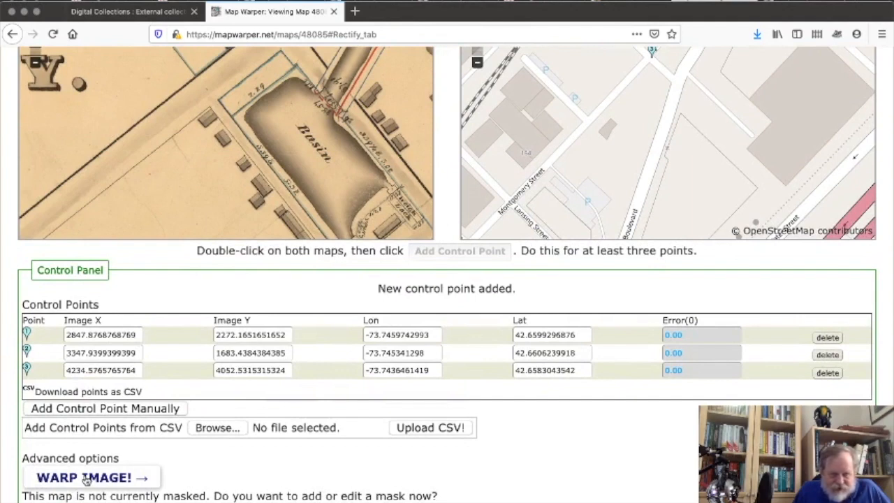
# Warp the 1834 scan using the three control points and test the overlay's opacity slider.
pyautogui.click(86, 479)
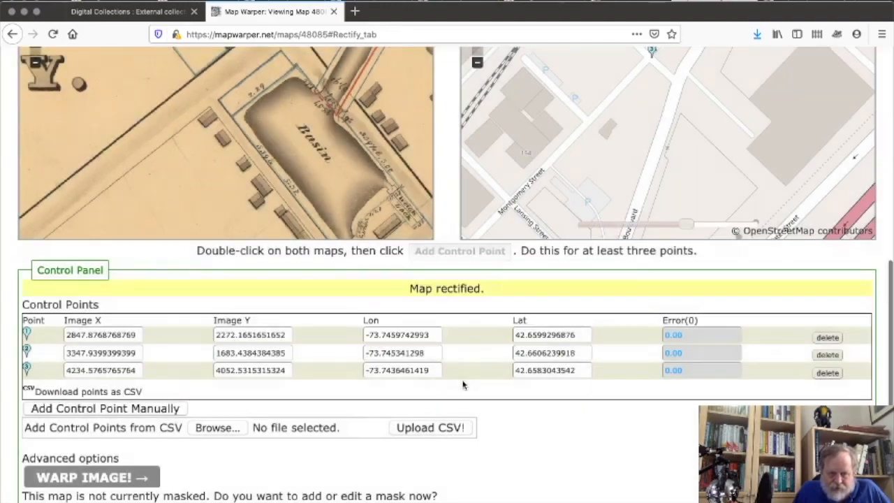
pyautogui.scroll(1, 463, 384)
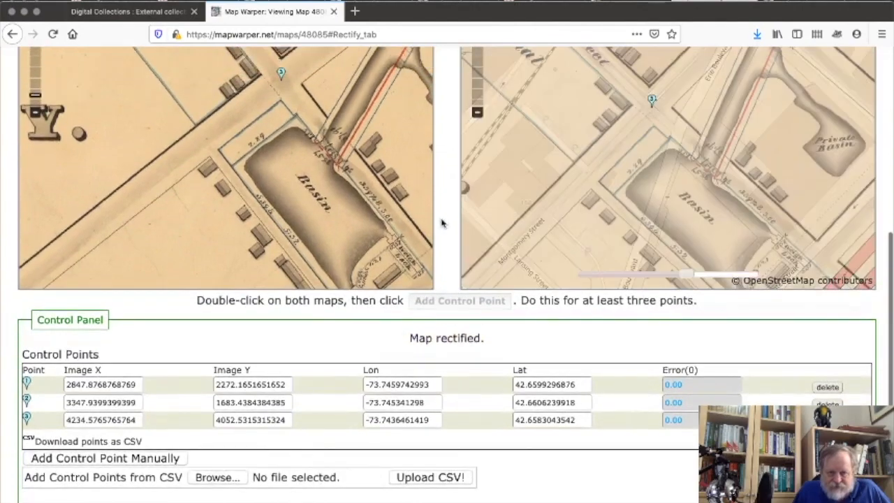
pyautogui.scroll(3, 449, 188)
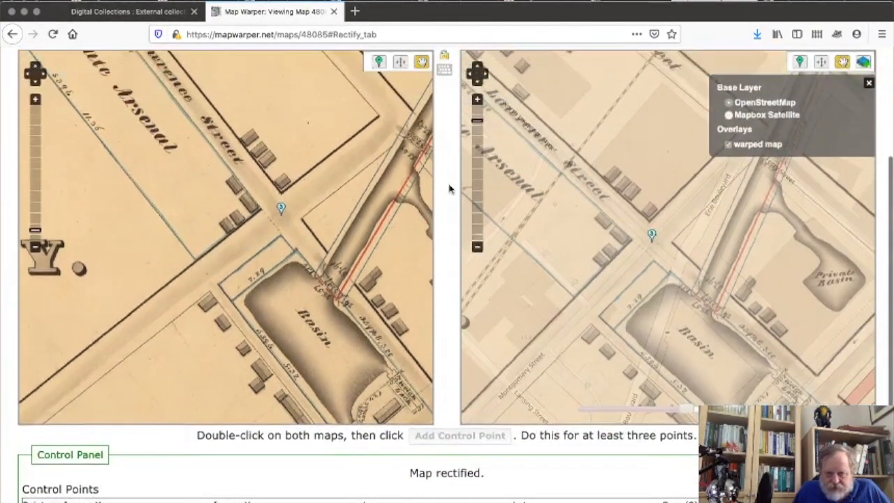
pyautogui.scroll(1, 448, 188)
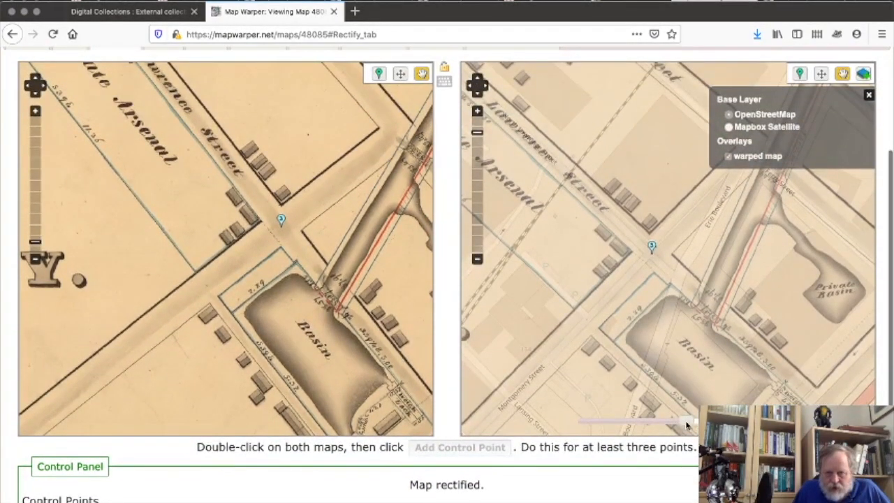
pyautogui.moveTo(687, 423); pyautogui.dragTo(595, 456)
# Check the fully opaque overlay along the railroad, Ferry Street, Water Street and Corning Preserve riverfront.
pyautogui.moveTo(772, 199); pyautogui.dragTo(545, 498)
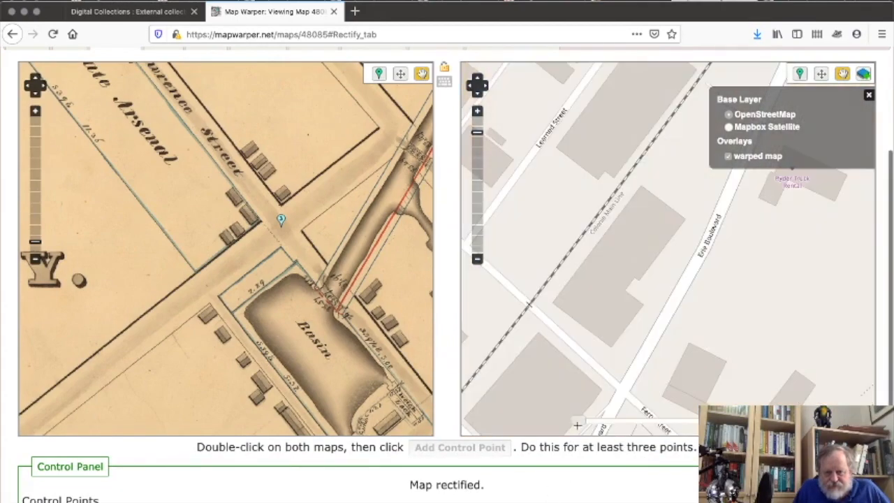
pyautogui.moveTo(793, 222); pyautogui.dragTo(638, 434)
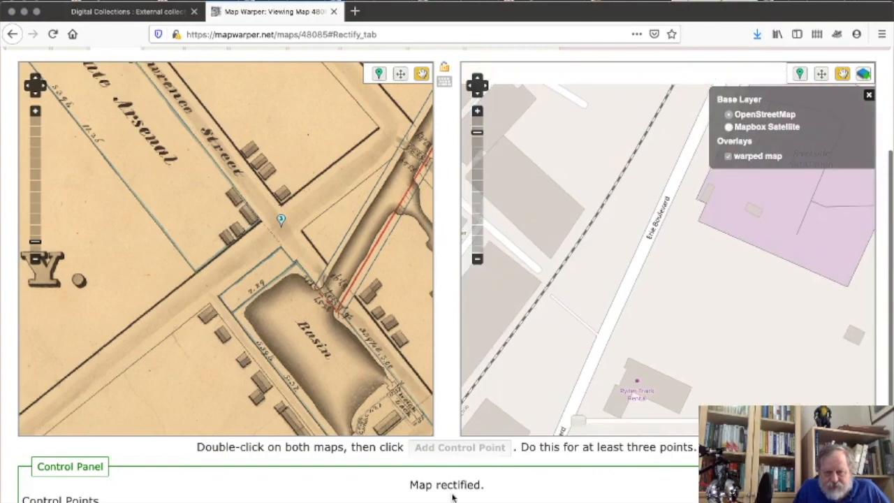
pyautogui.moveTo(579, 421); pyautogui.dragTo(775, 423)
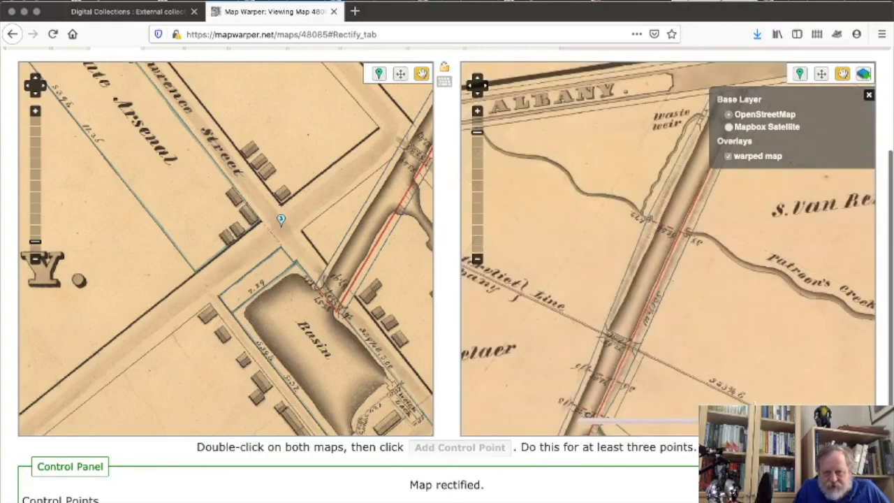
pyautogui.moveTo(736, 275); pyautogui.dragTo(607, 334)
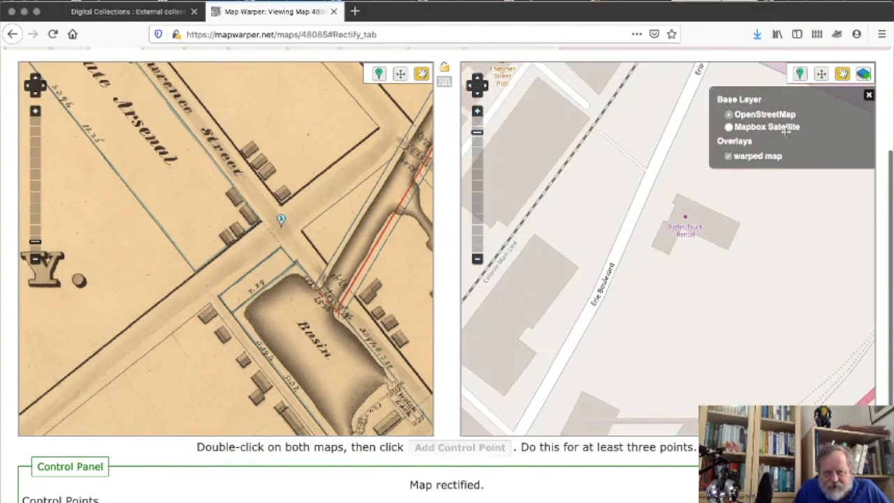
pyautogui.moveTo(657, 323); pyautogui.dragTo(684, 118)
pyautogui.moveTo(602, 325); pyautogui.dragTo(706, 187)
pyautogui.moveTo(604, 334); pyautogui.dragTo(624, 172)
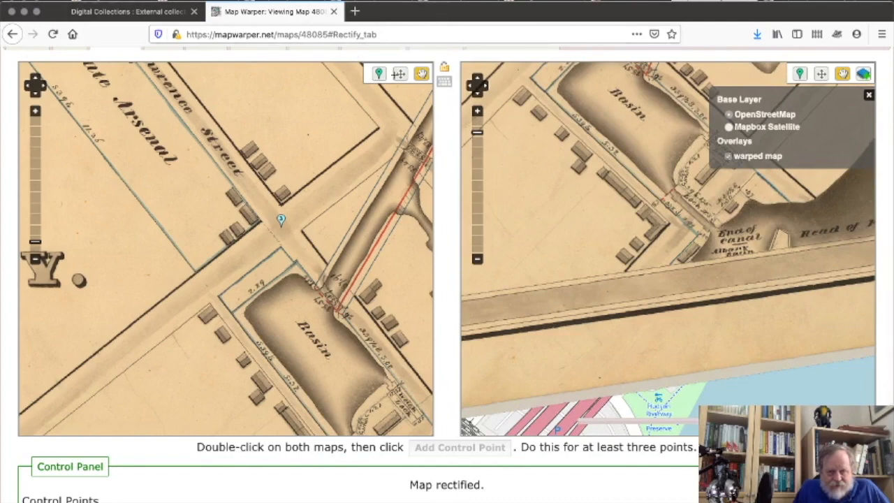
pyautogui.scroll(3, 447, 115)
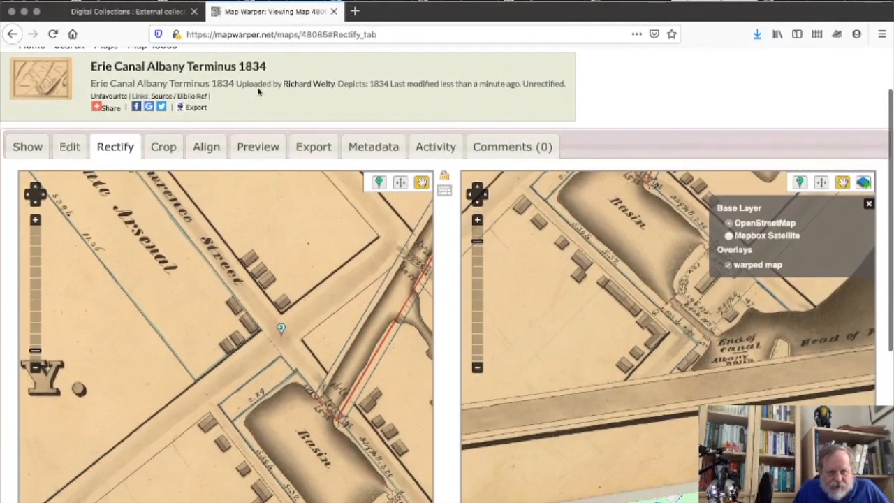
# Preview the rectified 1834 Albany map over OpenStreetMap with transparency lowered to 45.
pyautogui.click(253, 148)
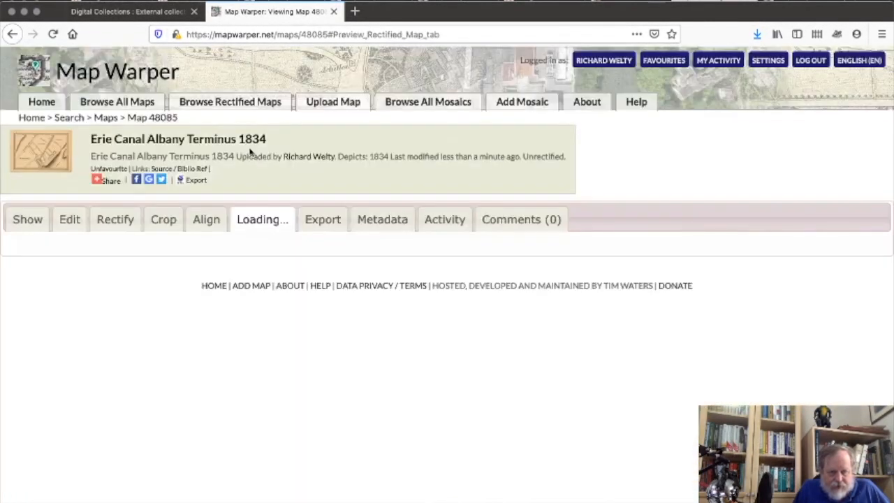
pyautogui.scroll(-1, 10, 418)
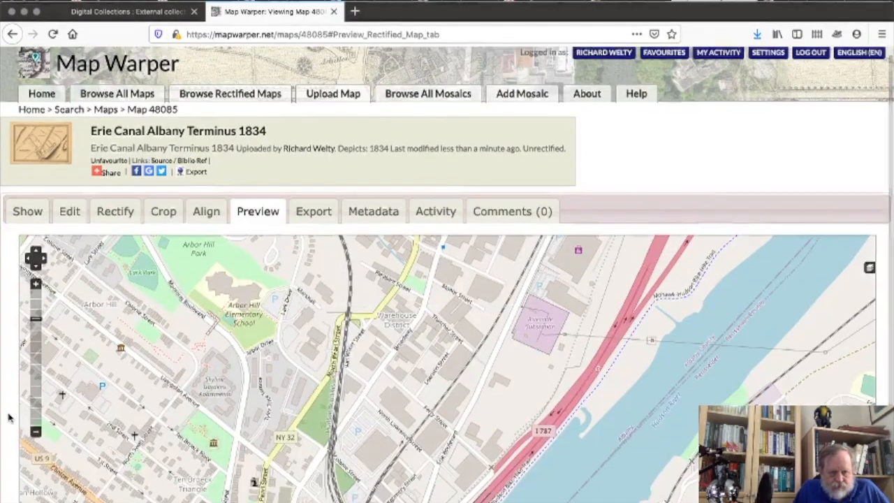
pyautogui.scroll(-4, 9, 417)
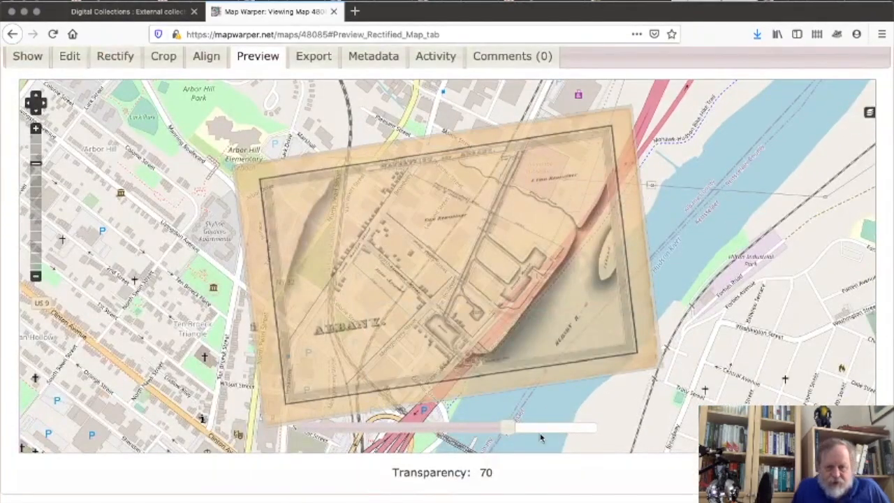
pyautogui.moveTo(507, 427); pyautogui.dragTo(431, 440)
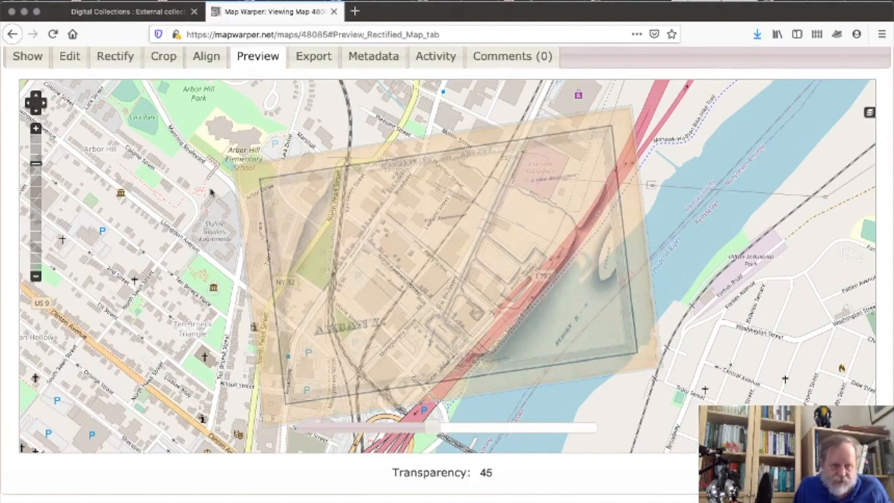
# Trace a four-corner crop polygon around the Erie Canal map's inner border and apply MASK MAP!
pyautogui.click(164, 58)
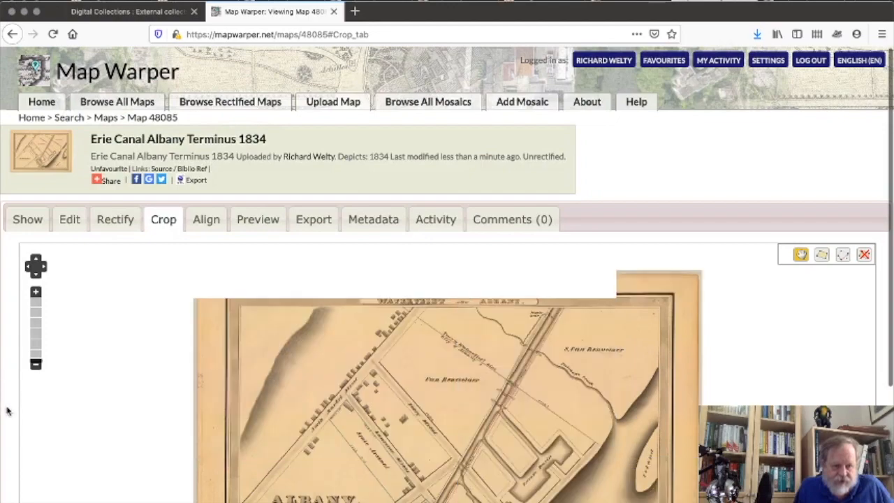
pyautogui.scroll(-4, 9, 416)
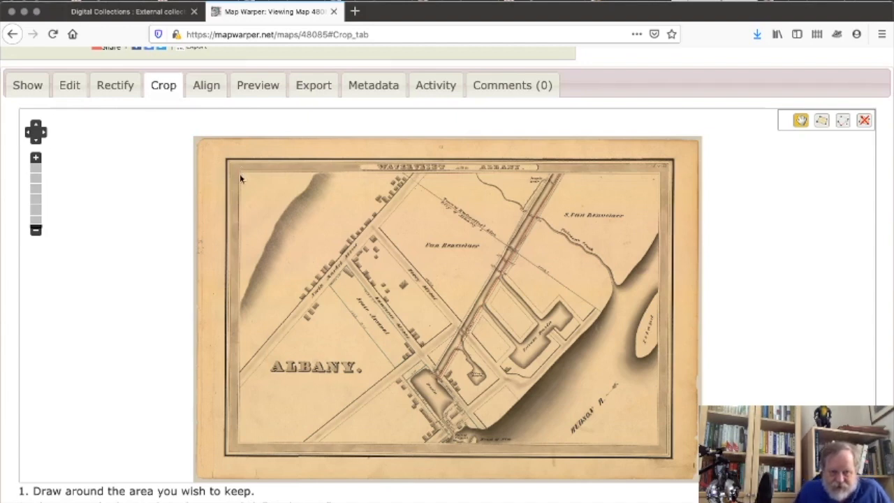
pyautogui.click(821, 122)
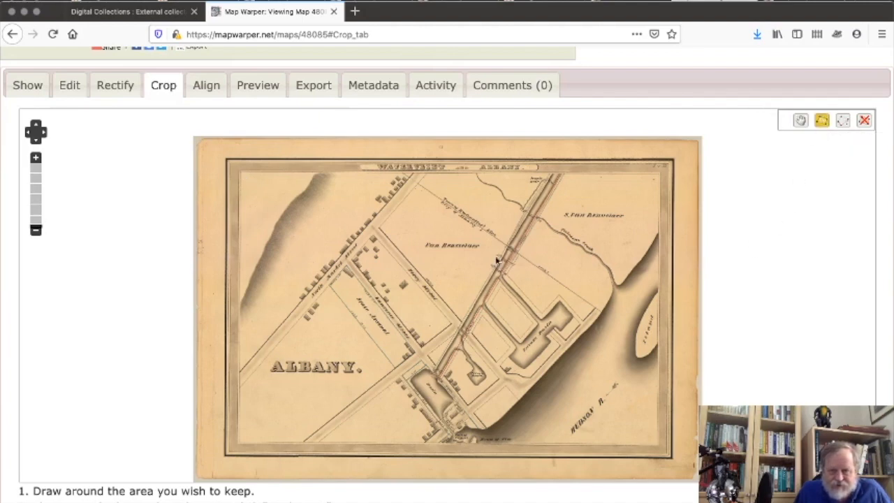
pyautogui.click(241, 175)
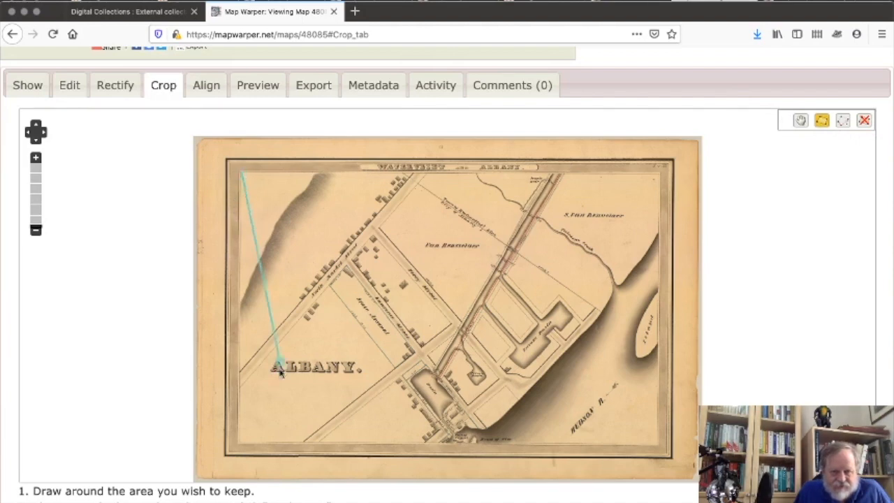
pyautogui.click(235, 441)
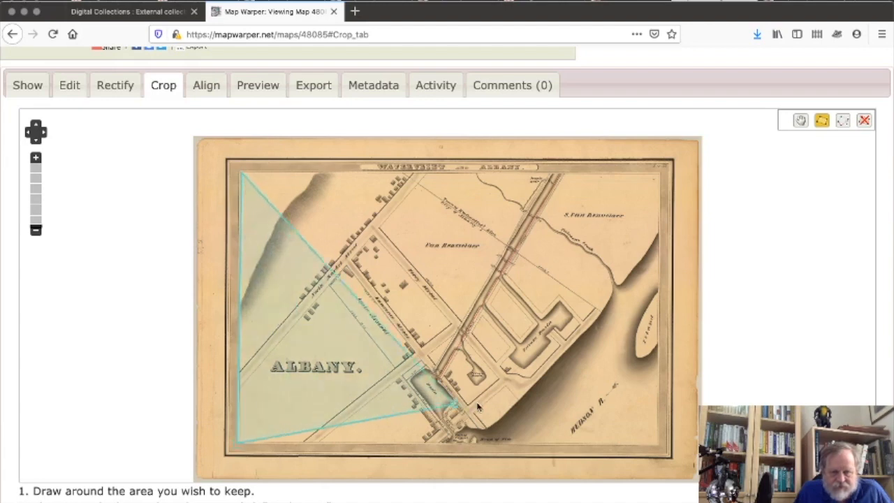
pyautogui.click(660, 445)
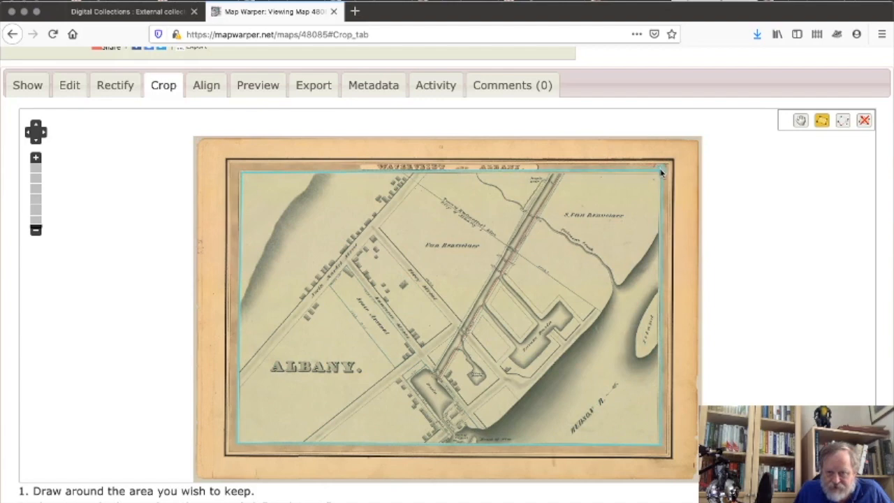
pyautogui.doubleClick(661, 171)
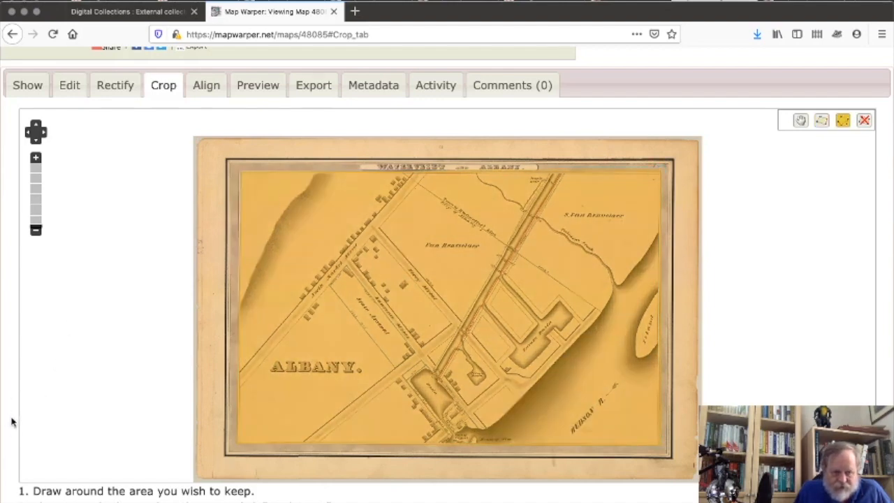
pyautogui.scroll(-1, 9, 429)
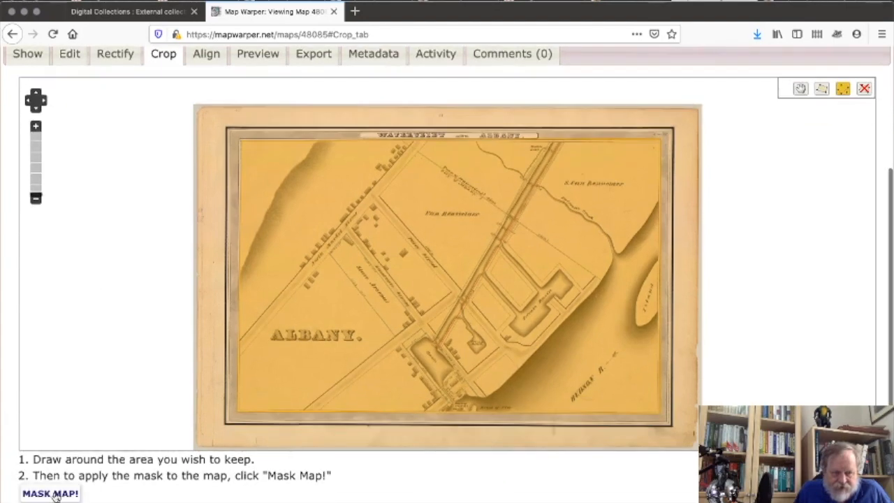
pyautogui.click(52, 493)
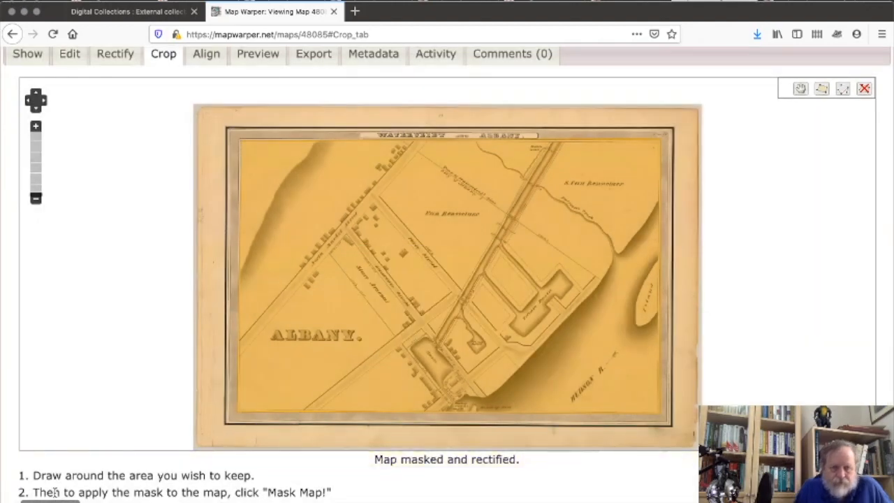
# Preview the cropped Erie Canal map over the street map and bring up the Albany Institute maps page.
pyautogui.click(268, 63)
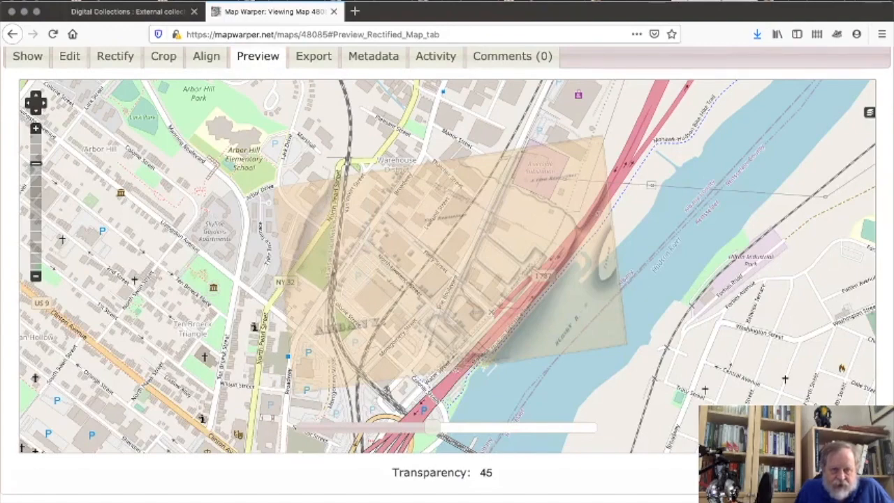
pyautogui.moveTo(437, 15); pyautogui.dragTo(481, 127)
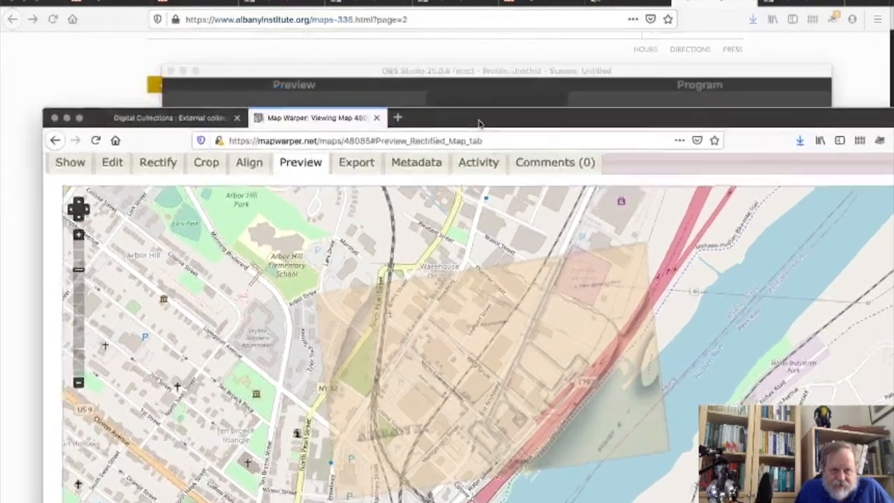
pyautogui.click(548, 42)
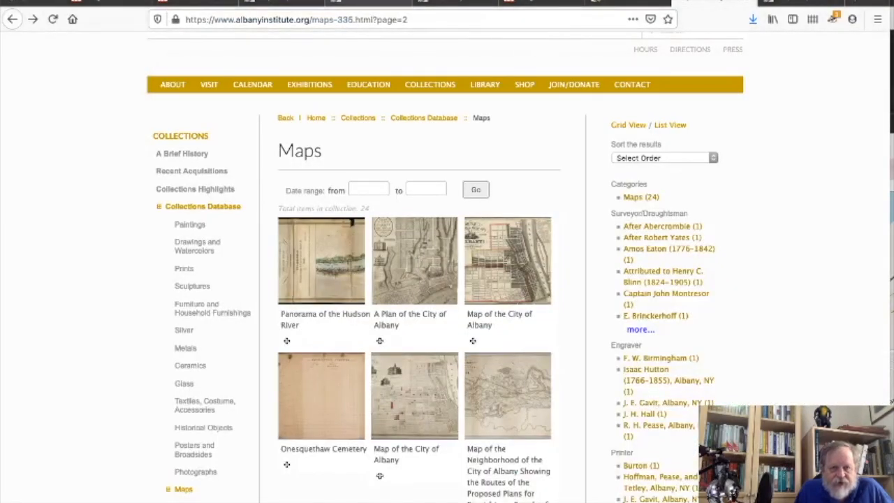
# Browse the Sanborn 1892 Albany sheets, then switch to the layer 1237 mosaic view.
pyautogui.click(383, 2)
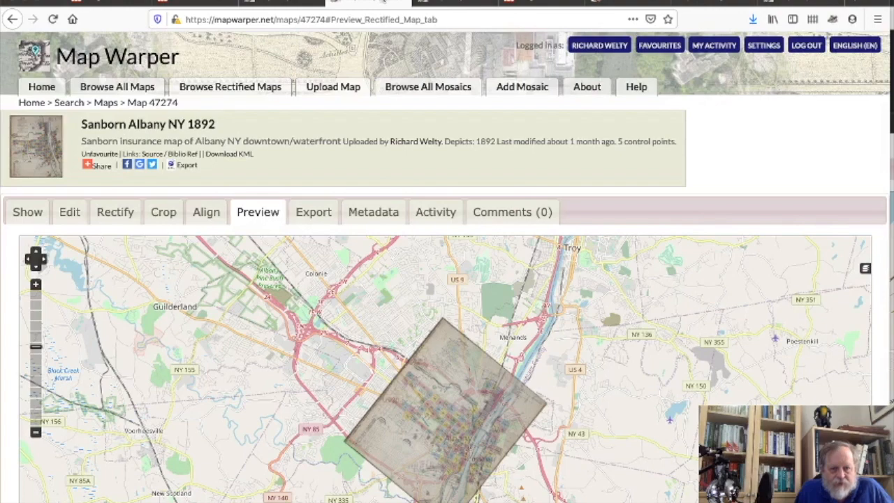
pyautogui.click(460, 5)
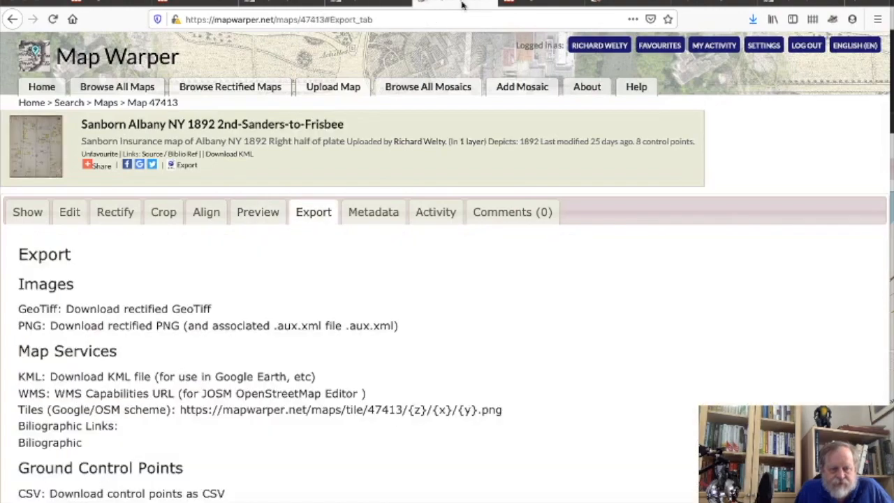
pyautogui.click(251, 216)
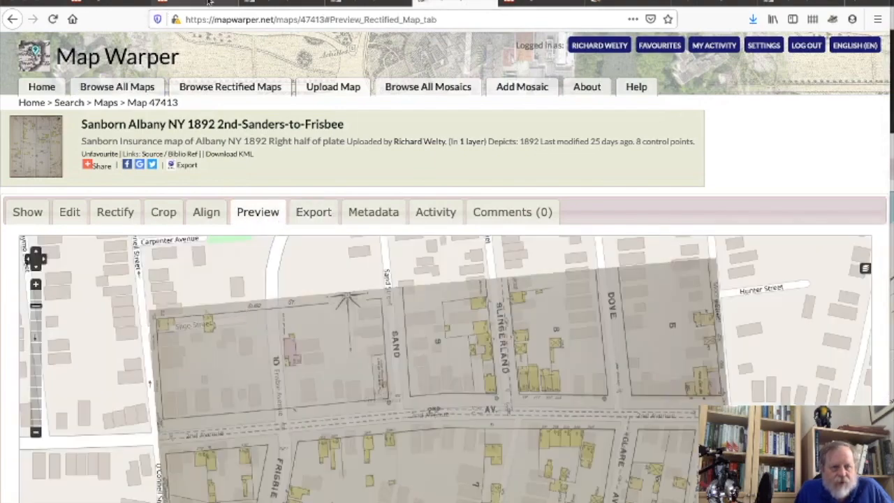
pyautogui.click(290, 2)
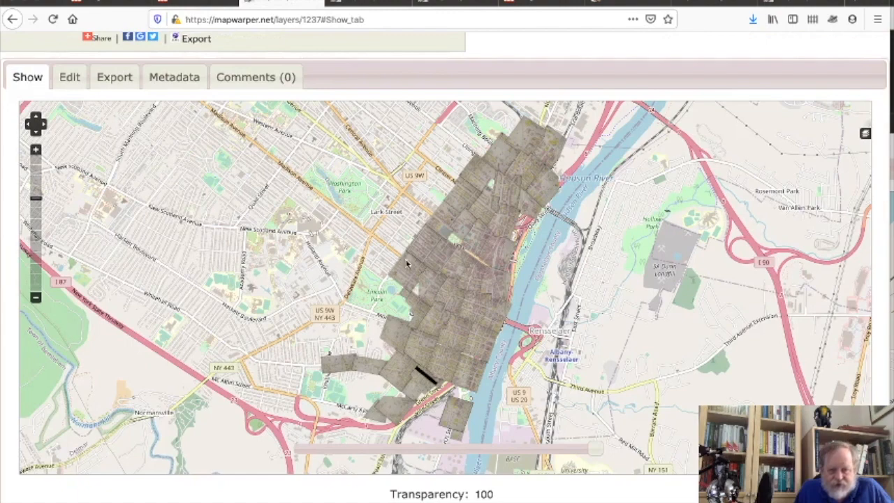
# Zoom into downtown Albany and fade the Sanborn mosaic to transparency 82.
pyautogui.scroll(1, 473, 273)
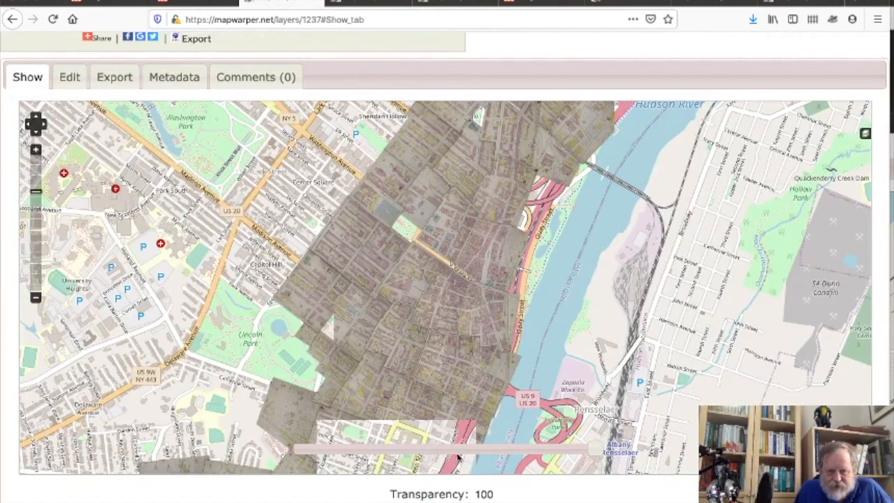
pyautogui.moveTo(602, 453); pyautogui.dragTo(543, 471)
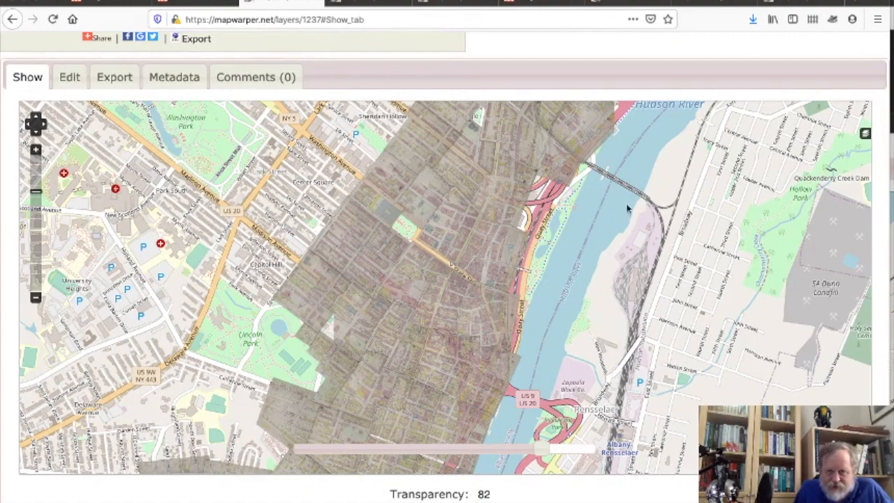
pyautogui.click(301, 0)
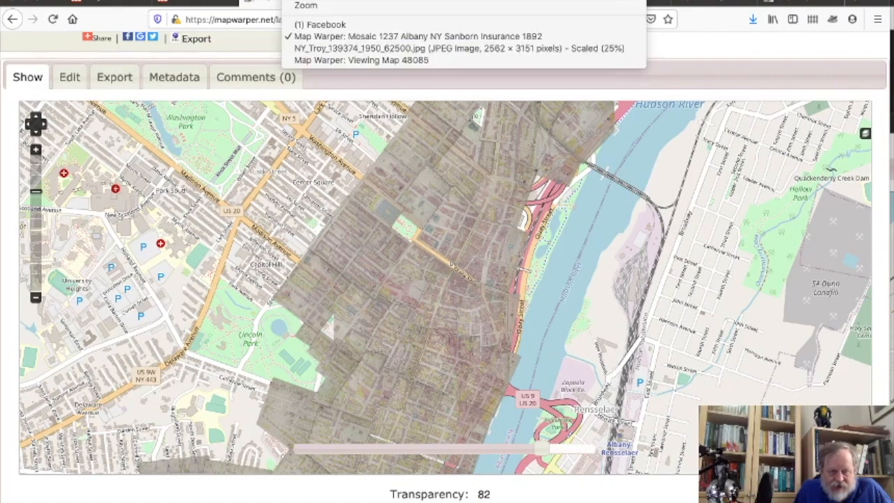
# Rearrange the browser windows to return to the Erie Canal Albany Terminus 1834 map preview.
pyautogui.click(315, 61)
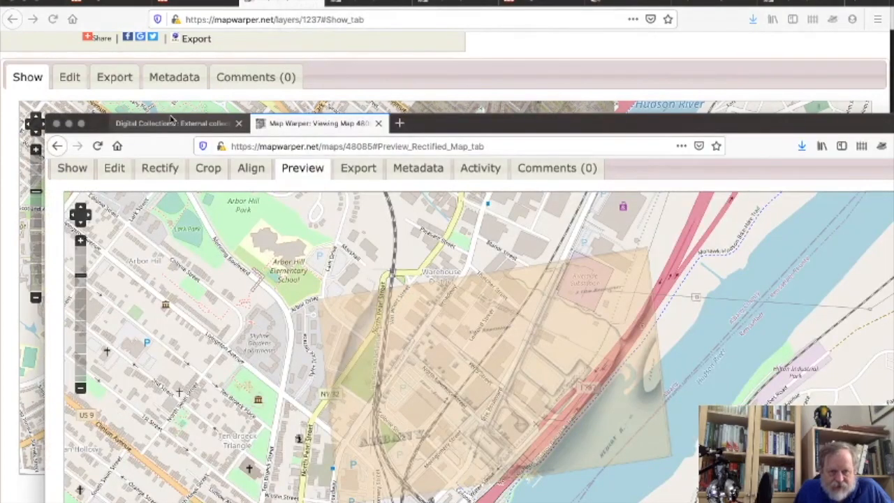
pyautogui.click(190, 122)
pyautogui.moveTo(190, 122); pyautogui.dragTo(208, 127)
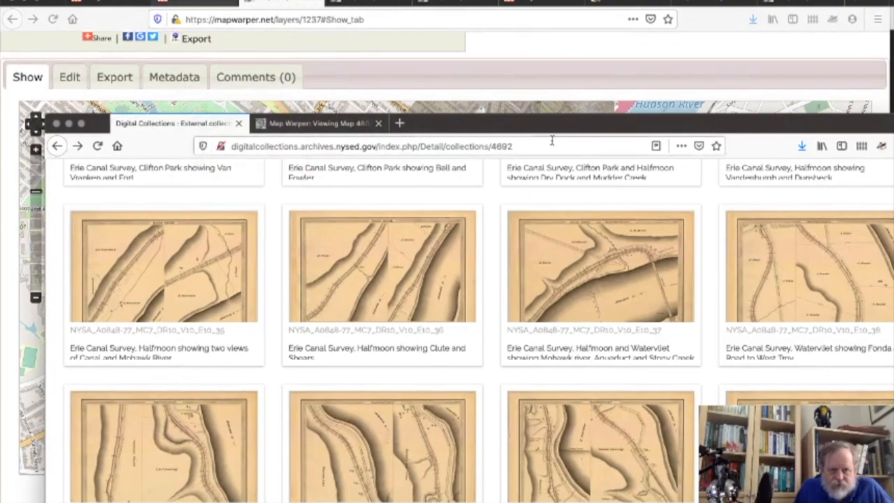
pyautogui.moveTo(535, 124); pyautogui.dragTo(472, 28)
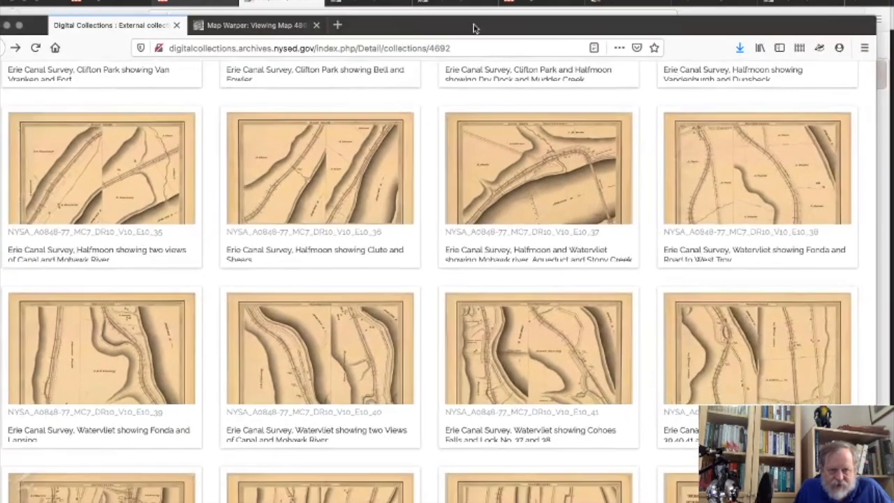
pyautogui.click(268, 27)
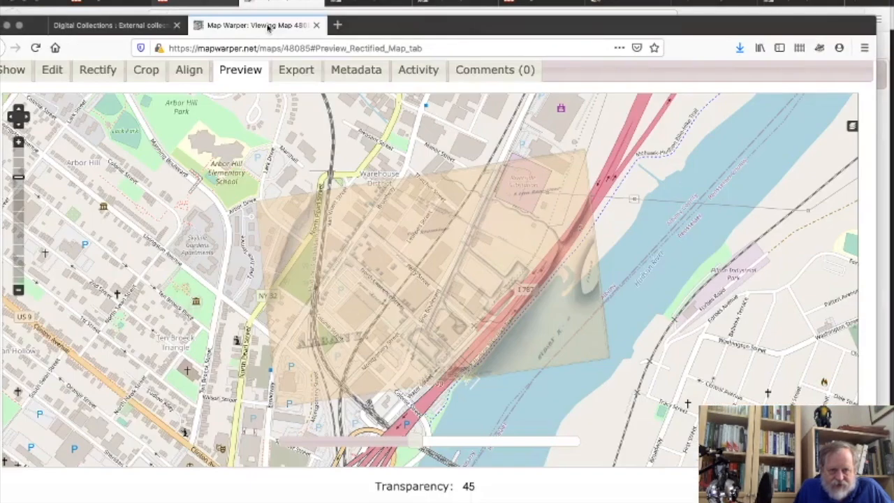
# Show the map's export options and select the Tiles (Google/OSM scheme) URL.
pyautogui.click(294, 72)
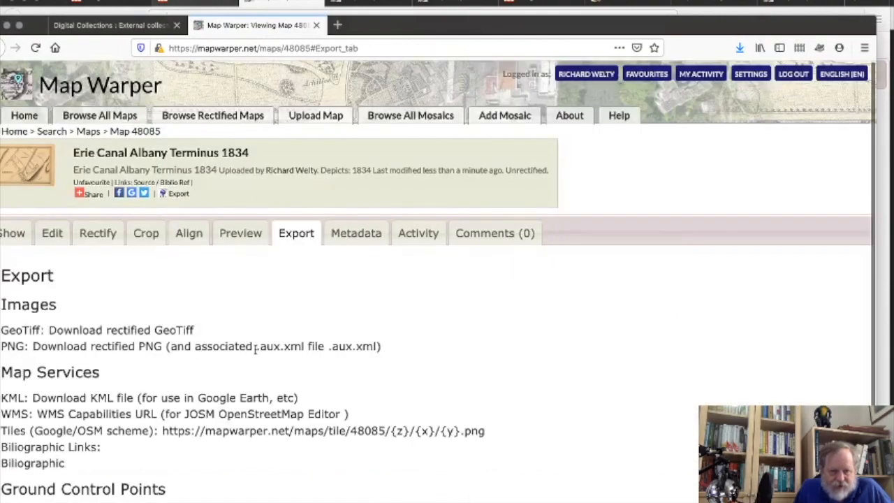
pyautogui.moveTo(374, 27); pyautogui.dragTo(411, 0)
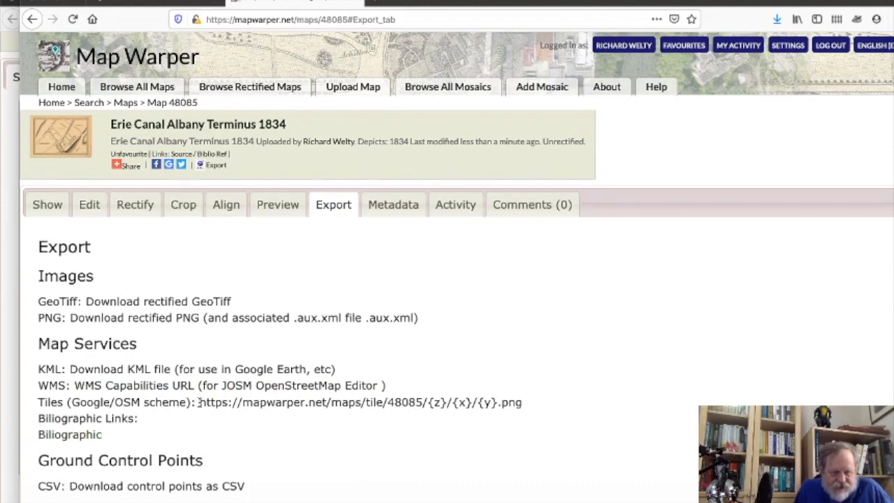
pyautogui.moveTo(198, 401); pyautogui.dragTo(525, 403)
pyautogui.press('super+c')
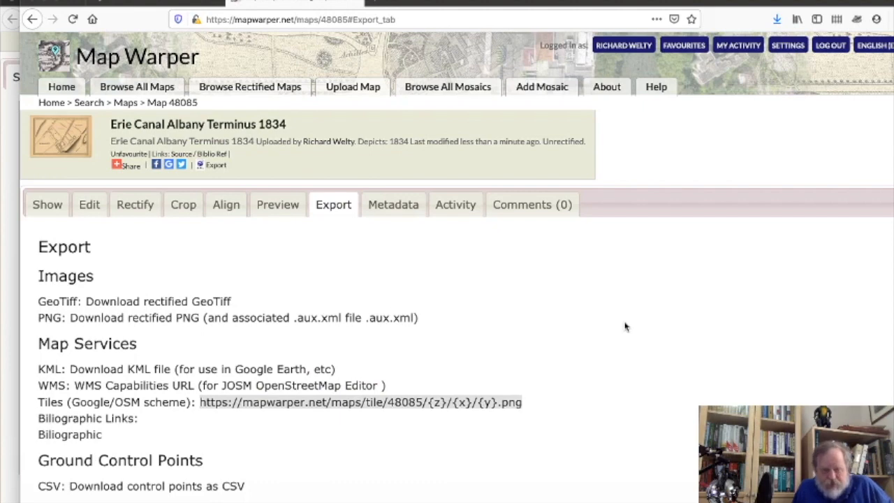
# In JOSM, hide the 1892 Sanborn Albany Mosaic imagery layer.
pyautogui.moveTo(640, 500)
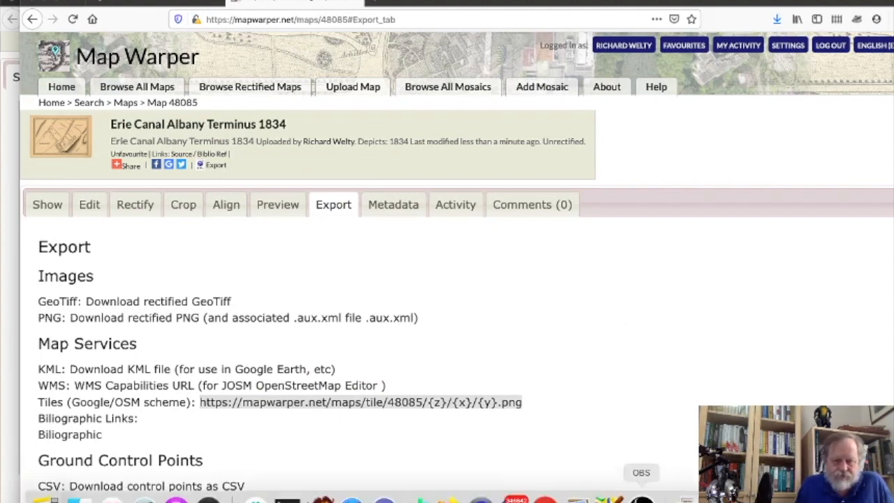
pyautogui.click(609, 499)
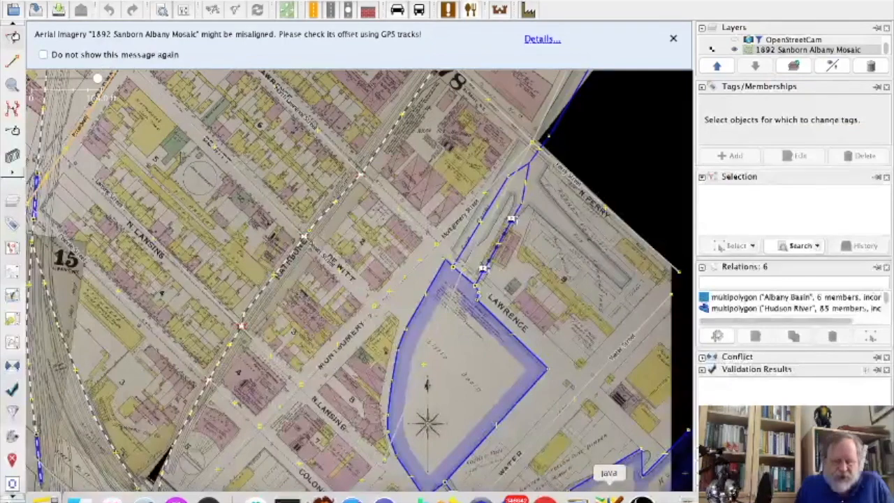
pyautogui.click(801, 50)
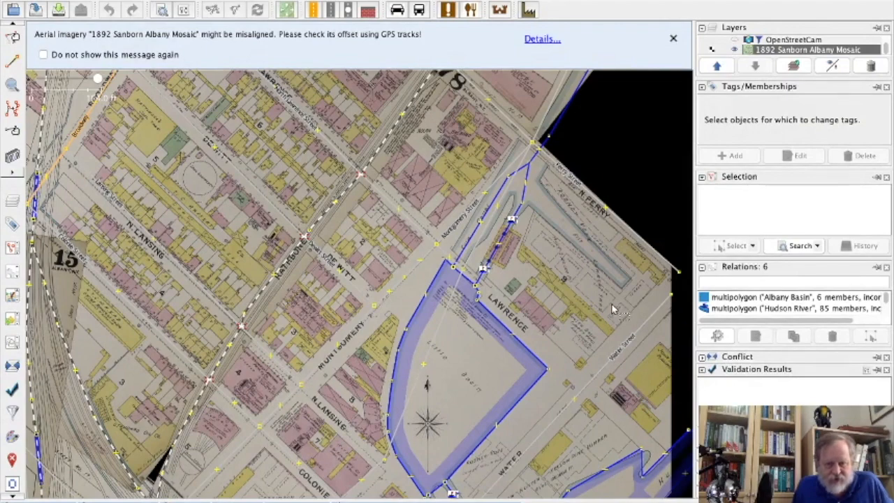
pyautogui.moveTo(542, 260); pyautogui.dragTo(464, 225)
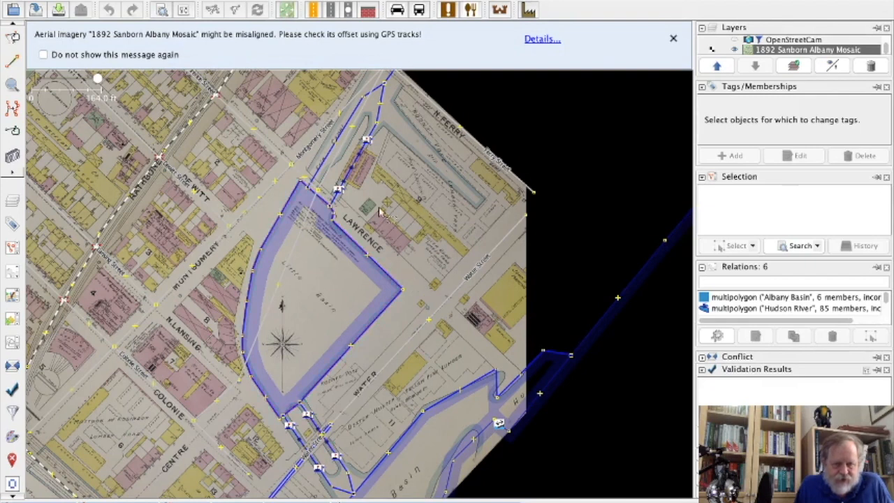
pyautogui.click(735, 51)
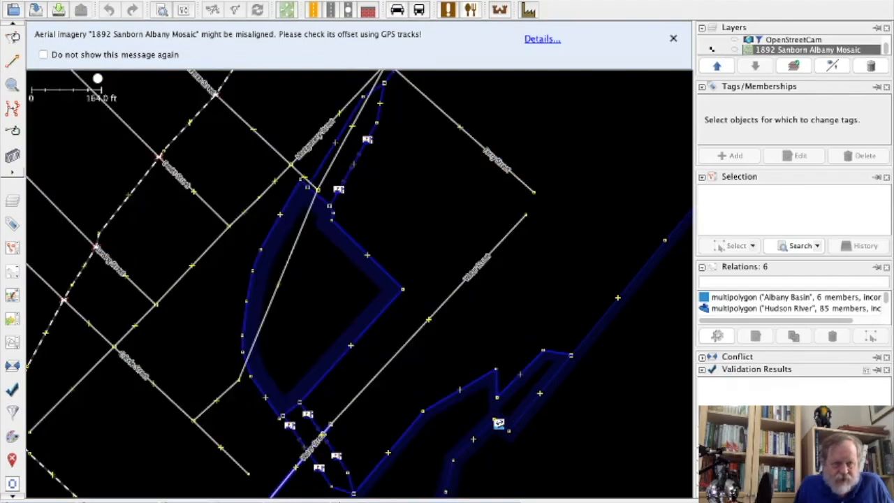
pyautogui.click(56, 1)
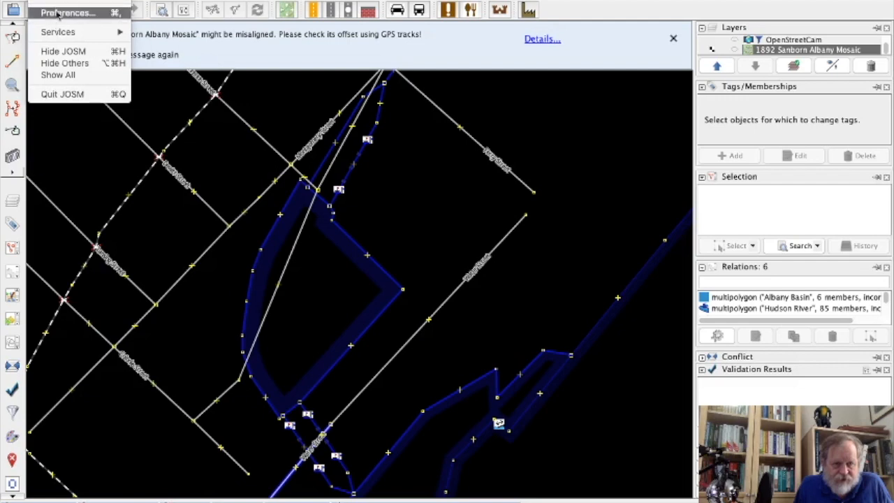
# Add a TMS imagery entry with the pasted Map Warper tile URL, named '1834 Erie Canal Survey'.
pyautogui.click(60, 14)
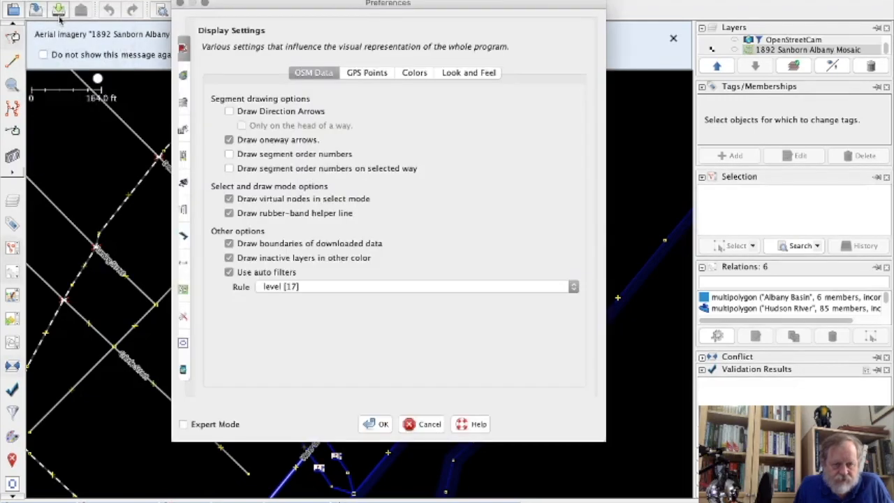
pyautogui.click(183, 292)
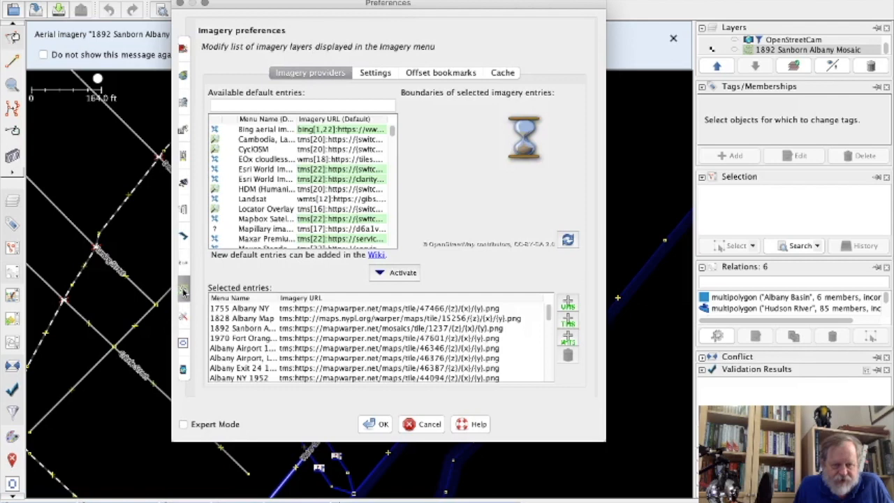
pyautogui.click(568, 321)
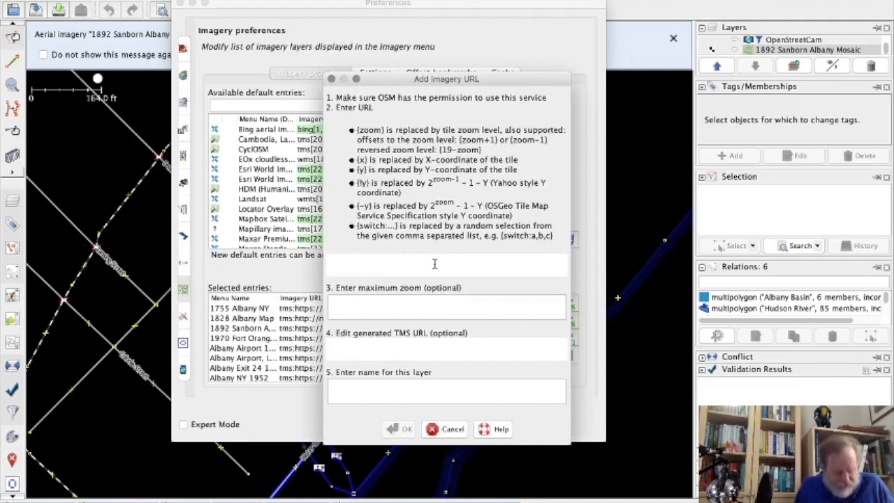
pyautogui.press('super+v')
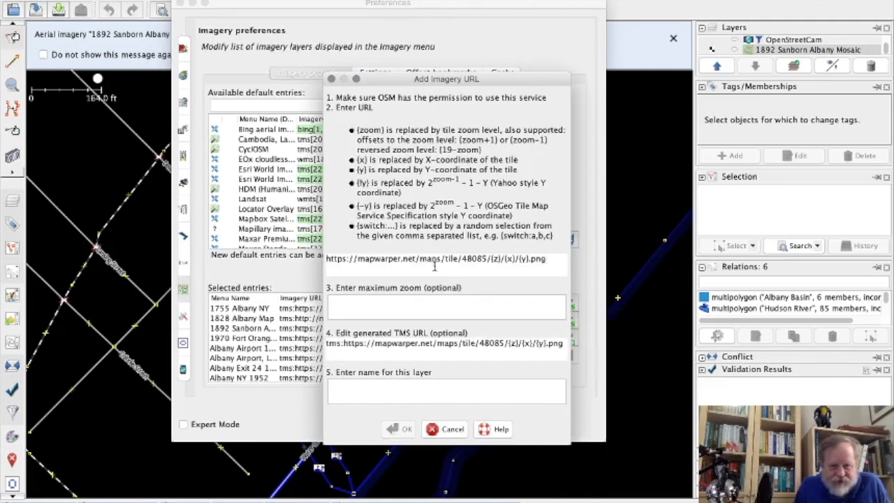
pyautogui.click(431, 383)
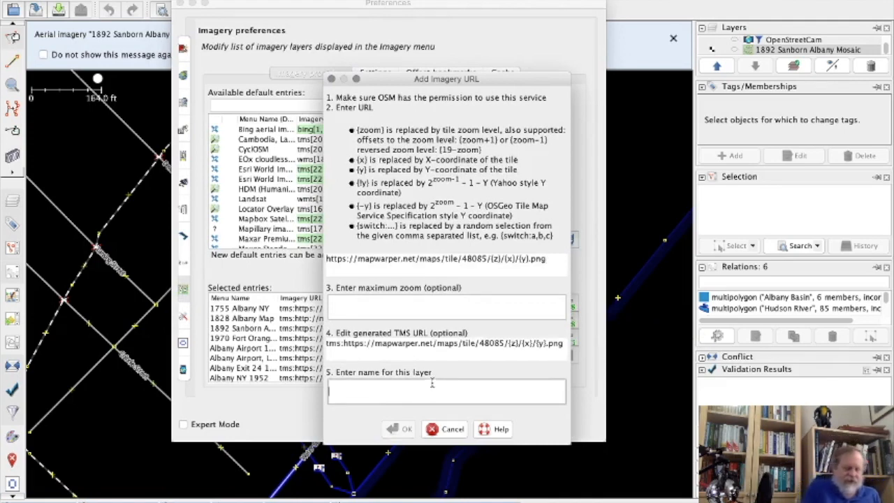
pyautogui.write('1834 E')
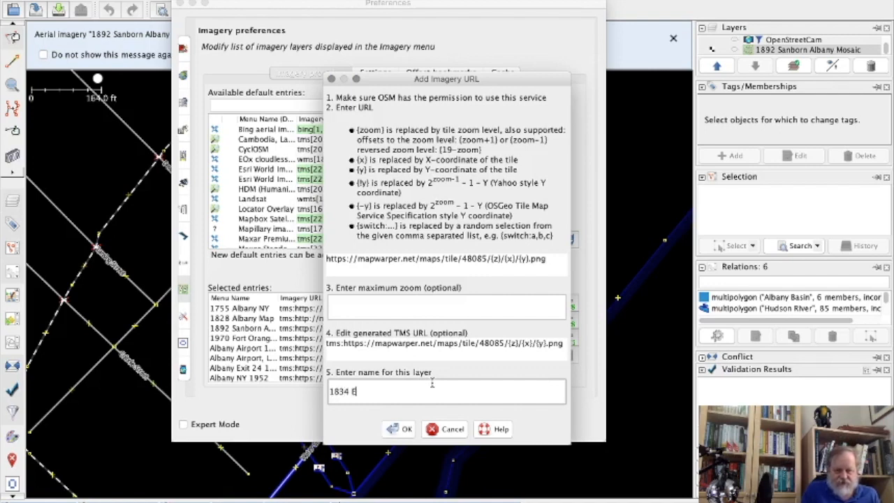
pyautogui.write('rie Canal Survey')
pyautogui.click(406, 428)
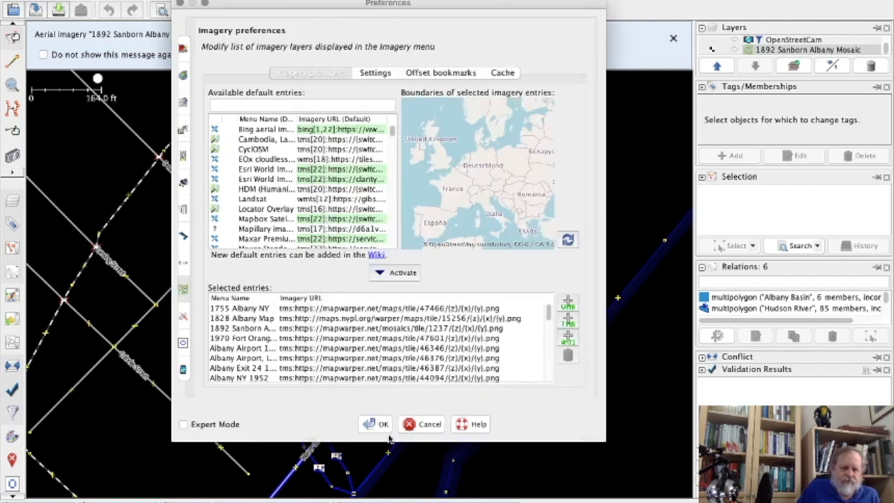
pyautogui.click(375, 424)
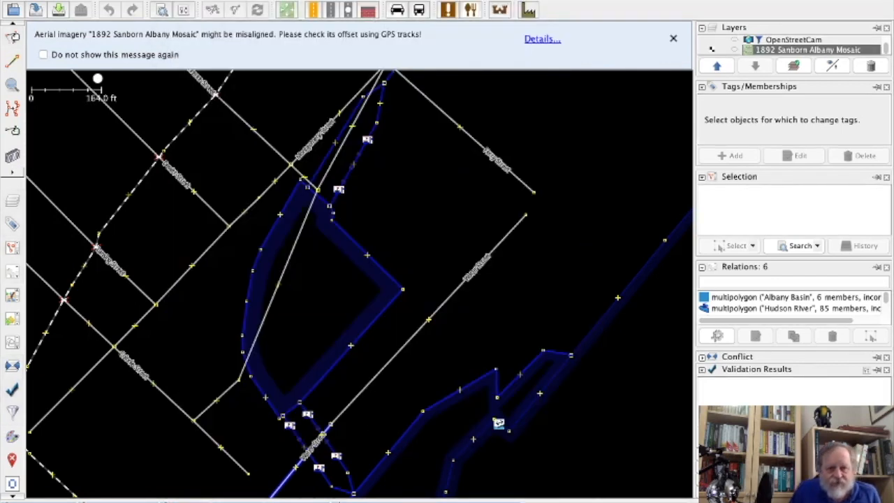
# Add the 1834 Erie Canal Survey imagery layer from the Imagery menu.
pyautogui.click(418, 0)
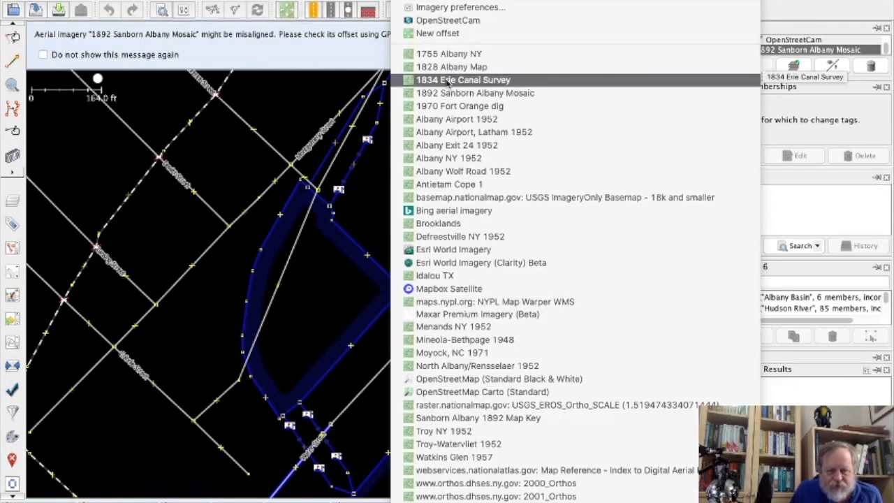
pyautogui.click(447, 81)
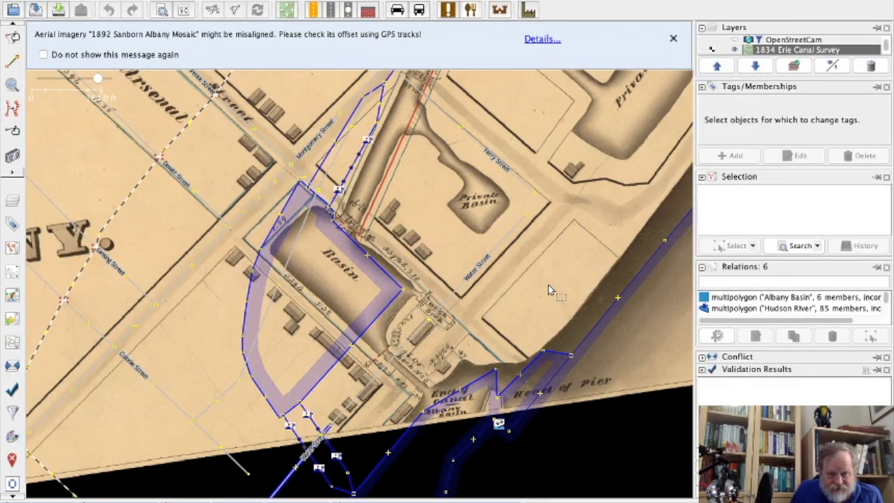
pyautogui.moveTo(548, 286); pyautogui.dragTo(540, 272)
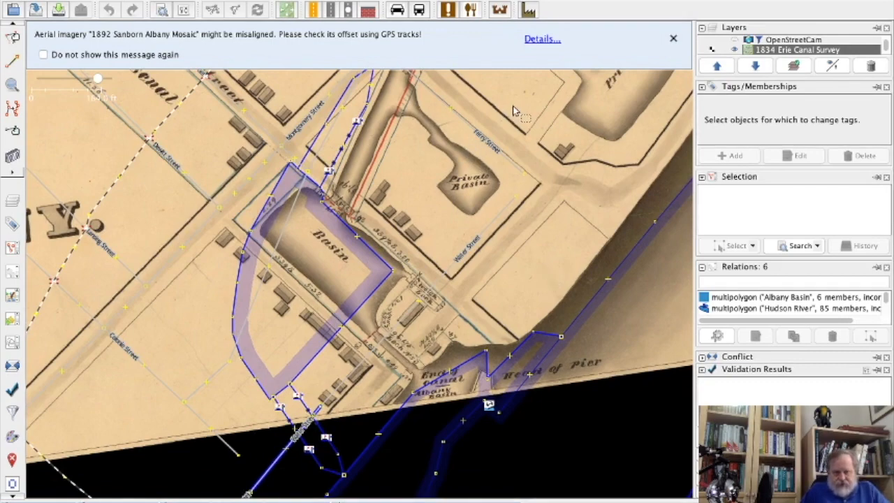
# Pan north of the Basin and down to the waterfront and pier to compare the old map.
pyautogui.moveTo(517, 106); pyautogui.dragTo(468, 227)
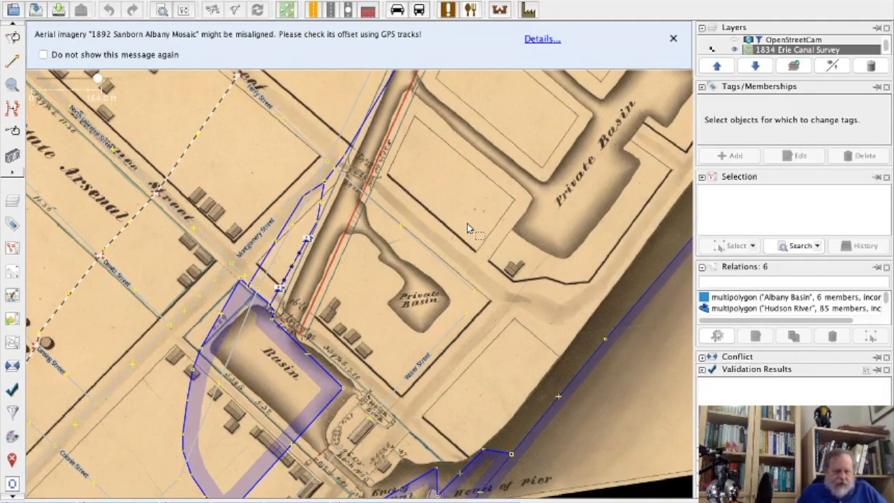
pyautogui.moveTo(417, 326); pyautogui.dragTo(431, 280)
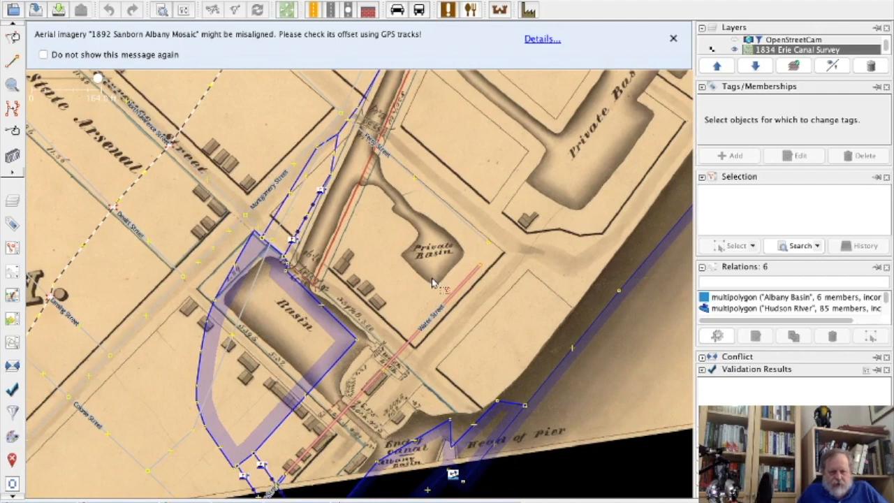
pyautogui.moveTo(487, 361); pyautogui.dragTo(491, 281)
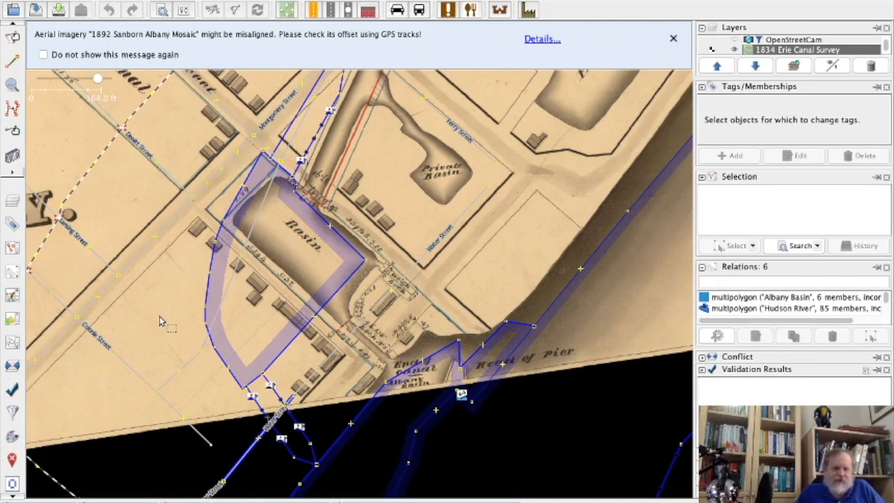
pyautogui.moveTo(253, 500)
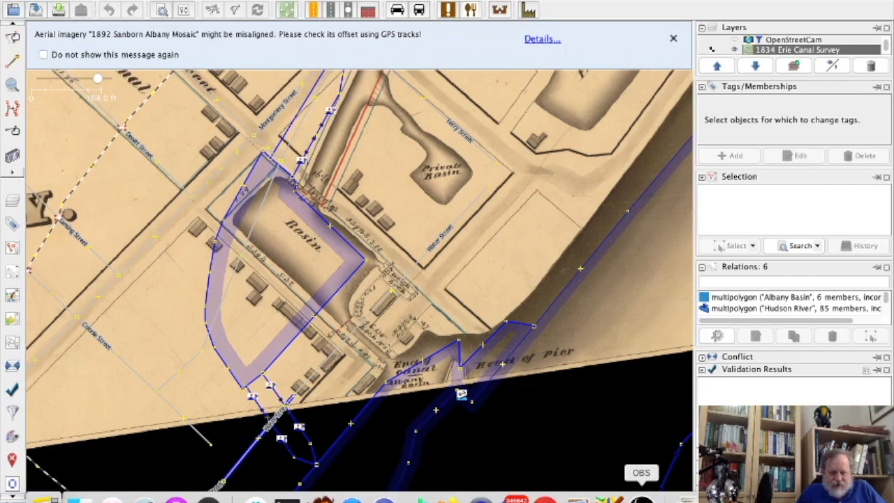
pyautogui.click(641, 497)
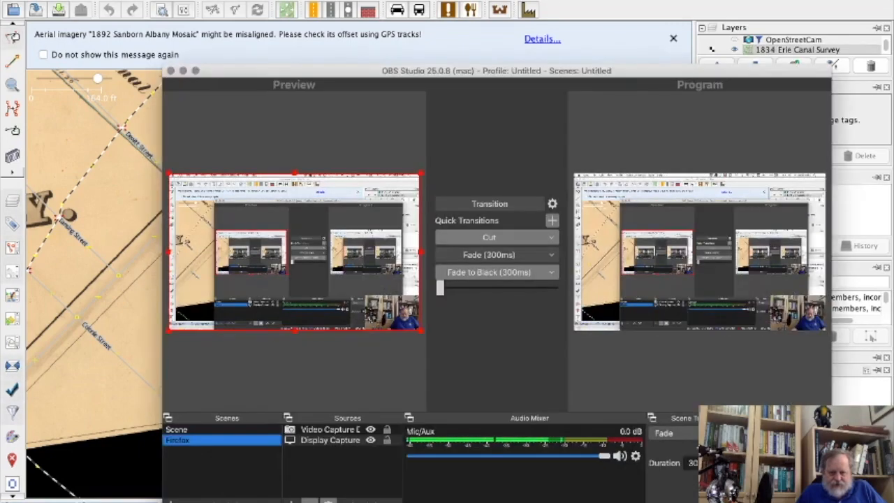